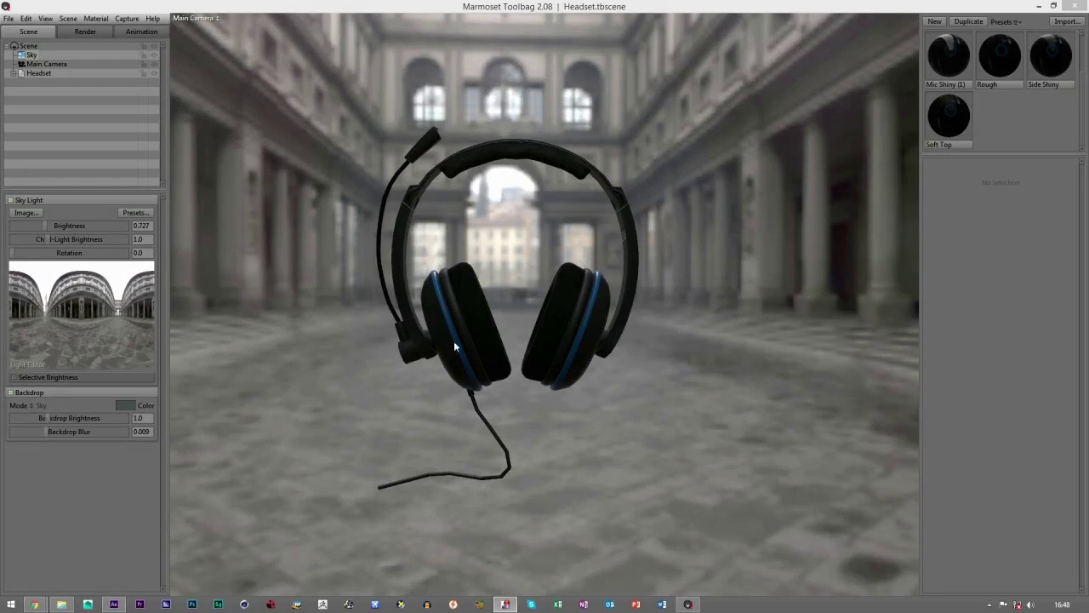
Select the headset and enable the Render Wireframe overlay at 0.854 brightness.
{"action": "left_click", "coordinate": [598, 315]}
{"action": "left_click_drag", "start_coordinate": [732, 315], "coordinate": [916, 113]}
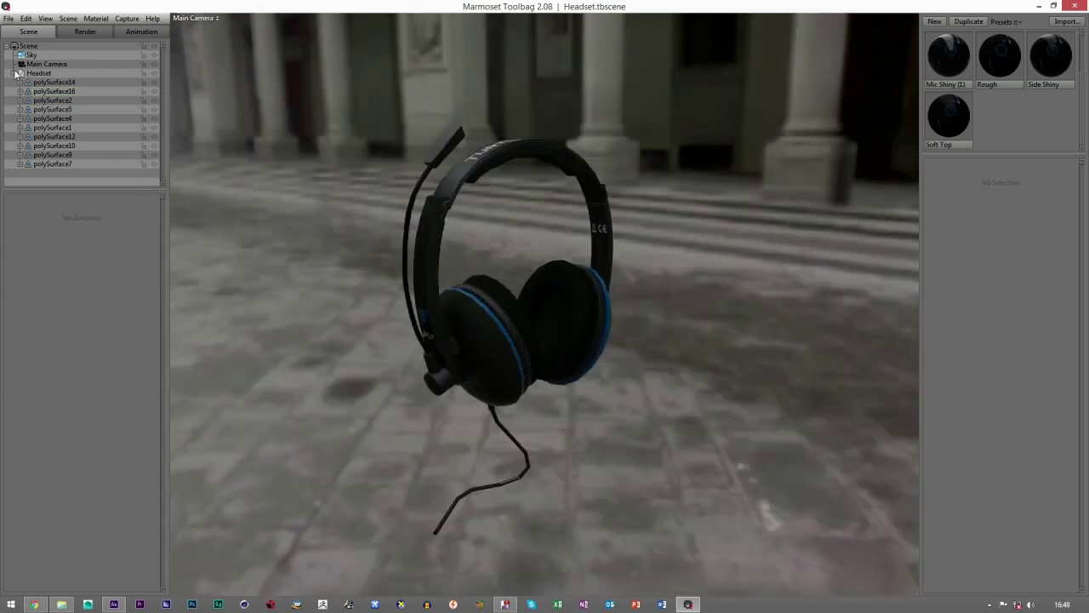
{"action": "left_click", "coordinate": [15, 74]}
{"action": "left_click_drag", "start_coordinate": [569, 436], "coordinate": [531, 362]}
{"action": "left_click", "coordinate": [531, 362]}
{"action": "left_click_drag", "start_coordinate": [565, 403], "coordinate": [591, 378]}
{"action": "left_click", "coordinate": [73, 33]}
{"action": "left_click", "coordinate": [32, 134]}
{"action": "left_click", "coordinate": [106, 139]}
Orbit around the headset to inspect the wireframe mesh, then switch Wireframe off.
{"action": "left_click_drag", "start_coordinate": [534, 430], "coordinate": [528, 282]}
{"action": "right_click_drag", "start_coordinate": [507, 347], "coordinate": [480, 433]}
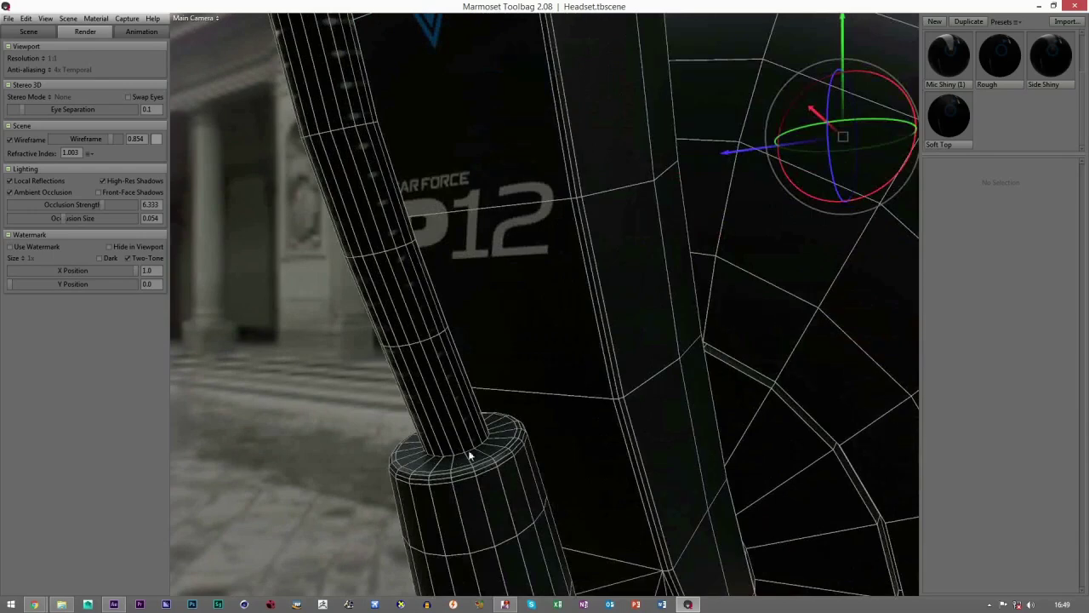
{"action": "left_click_drag", "start_coordinate": [481, 432], "coordinate": [522, 160]}
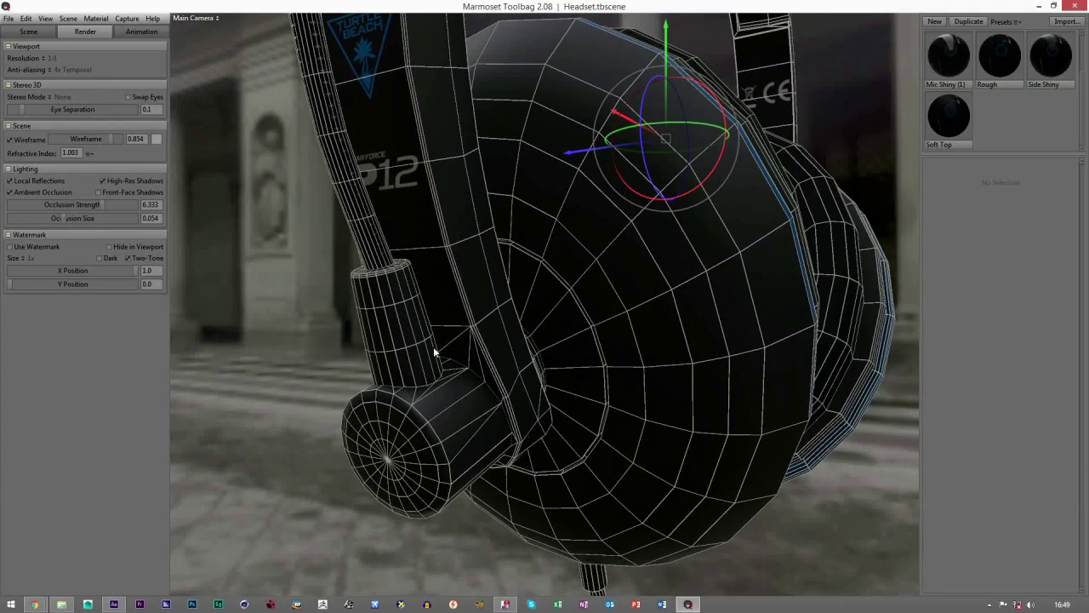
{"action": "left_click_drag", "start_coordinate": [530, 393], "coordinate": [498, 313]}
{"action": "left_click_drag", "start_coordinate": [528, 399], "coordinate": [541, 366]}
{"action": "key", "text": "f"}
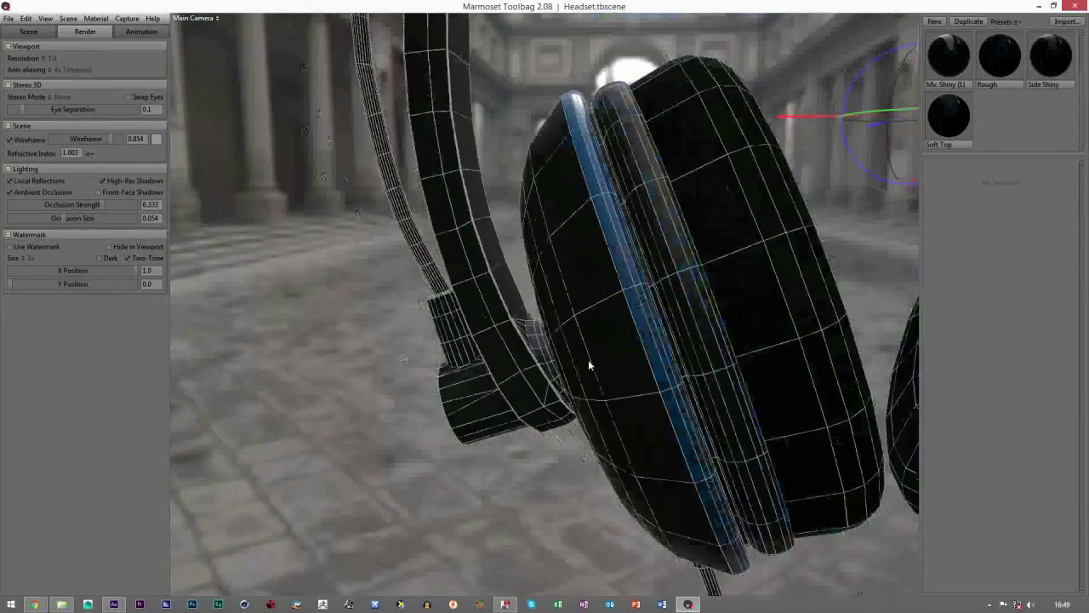
{"action": "left_click_drag", "start_coordinate": [556, 359], "coordinate": [449, 438]}
{"action": "left_click_drag", "start_coordinate": [516, 475], "coordinate": [701, 413]}
{"action": "left_click", "coordinate": [9, 139]}
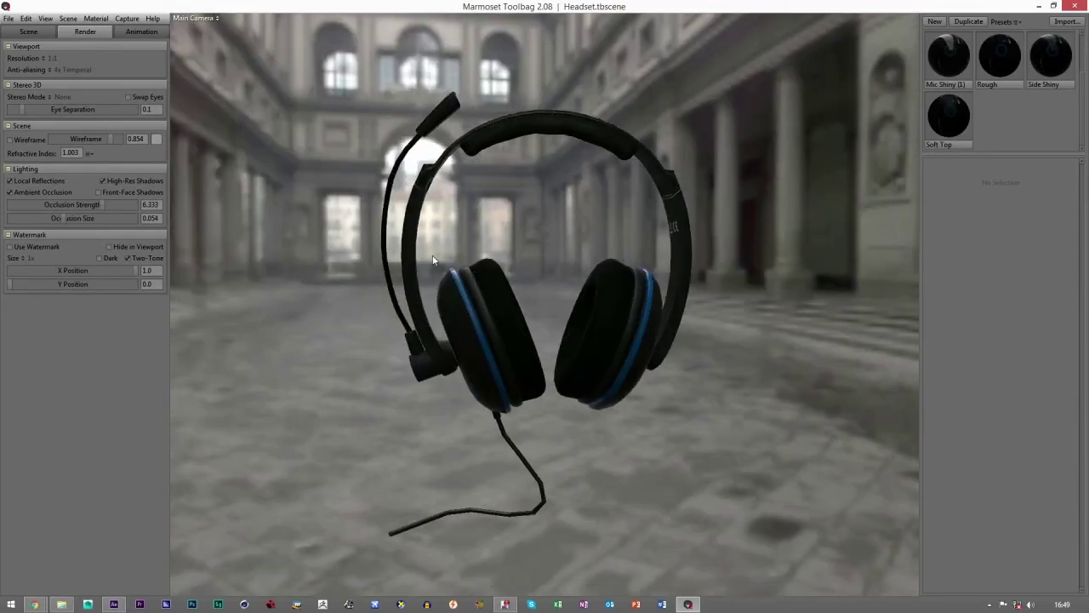
{"action": "left_click_drag", "start_coordinate": [506, 315], "coordinate": [502, 167]}
{"action": "left_click_drag", "start_coordinate": [520, 266], "coordinate": [647, 348]}
{"action": "left_click_drag", "start_coordinate": [382, 306], "coordinate": [438, 196]}
{"action": "right_click_drag", "start_coordinate": [438, 196], "coordinate": [517, 370]}
{"action": "left_click_drag", "start_coordinate": [518, 370], "coordinate": [502, 343]}
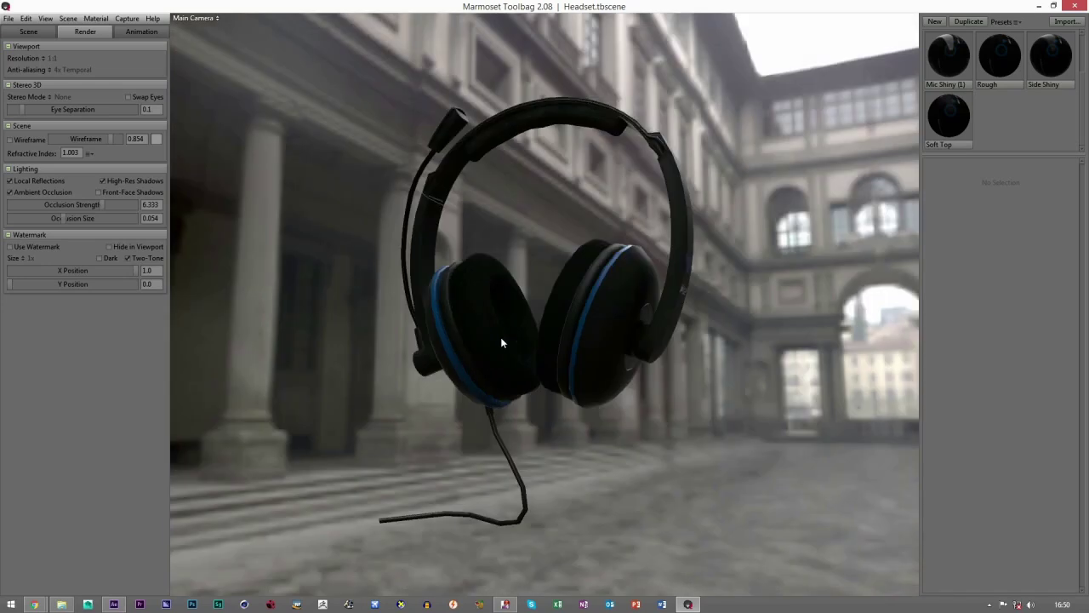
{"action": "left_click", "coordinate": [124, 19]}
{"action": "left_click", "coordinate": [698, 352]}
{"action": "left_click_drag", "start_coordinate": [698, 352], "coordinate": [680, 380]}
Select Sky in the Scene outliner and set Backdrop Brightness to 0.0.
{"action": "left_click", "coordinate": [13, 34]}
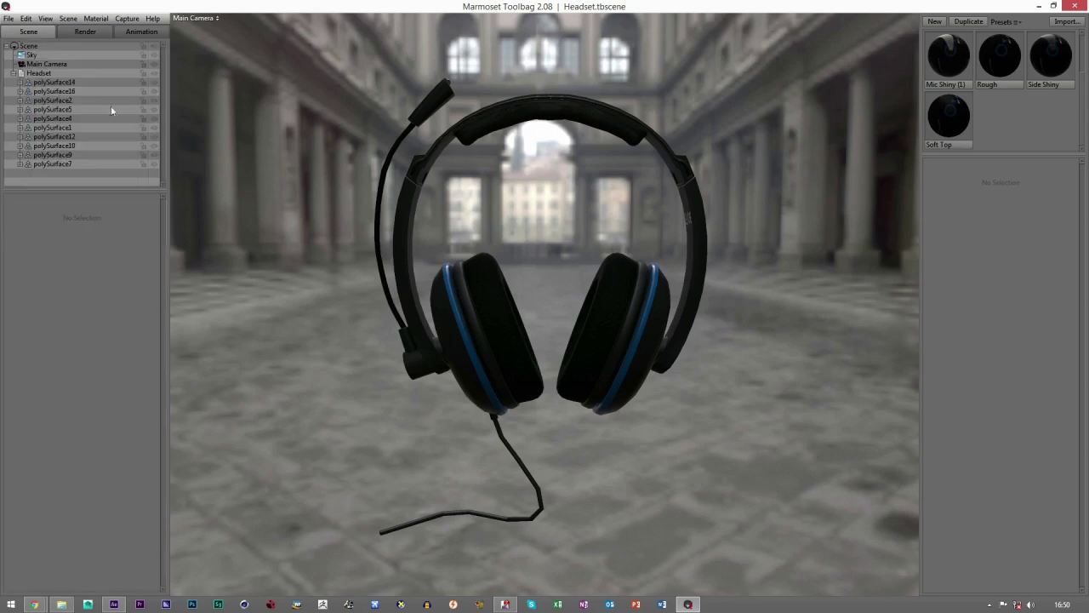
{"action": "left_click", "coordinate": [13, 75]}
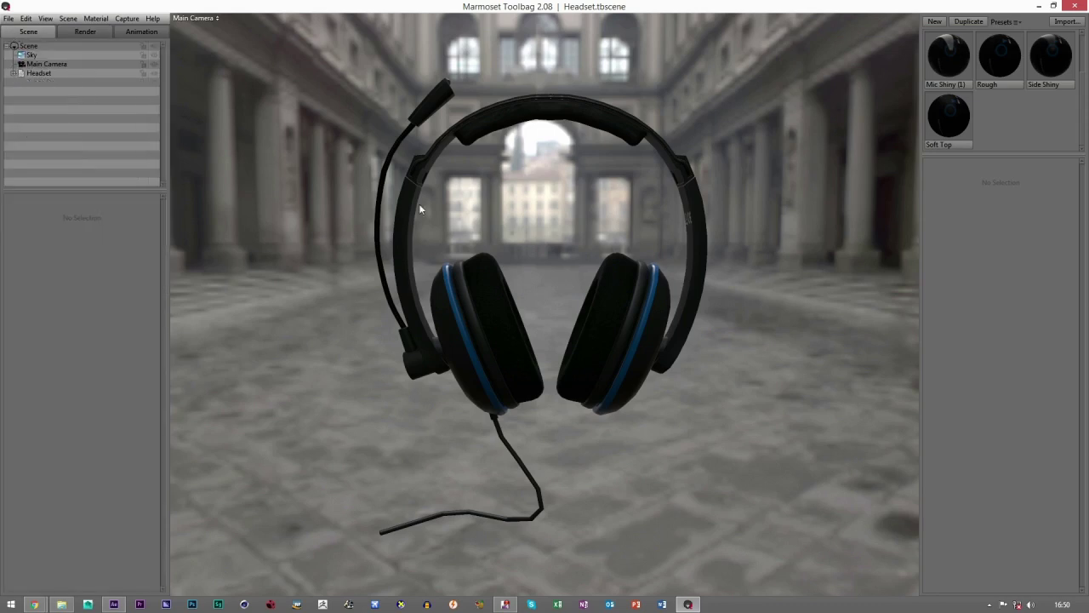
{"action": "left_click", "coordinate": [32, 55]}
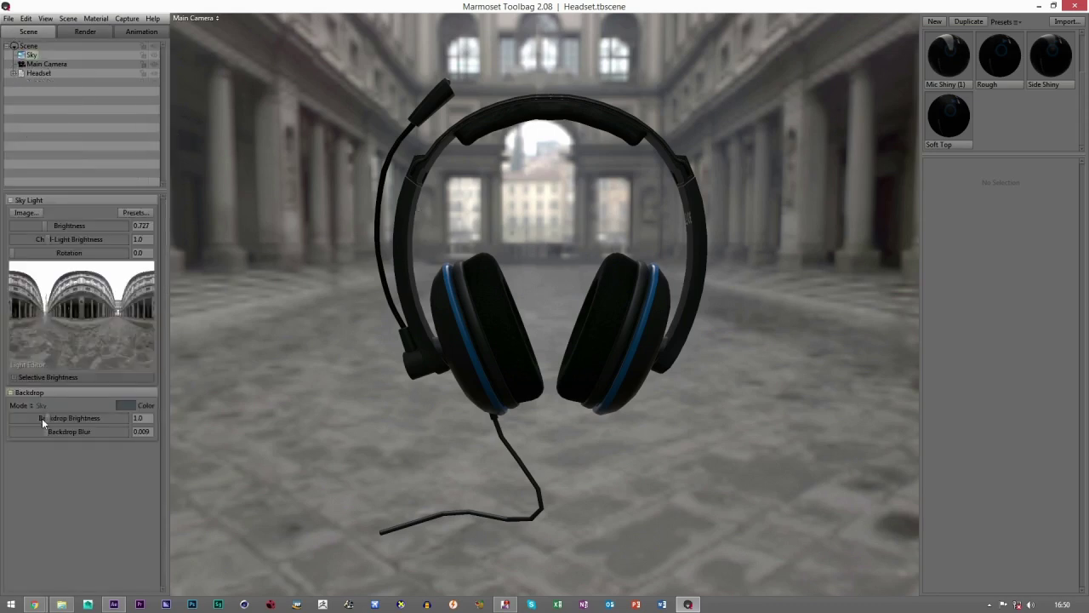
{"action": "left_click_drag", "start_coordinate": [41, 418], "coordinate": [18, 417]}
Orbit and zoom around the headset to check it against the black backdrop.
{"action": "left_click_drag", "start_coordinate": [496, 305], "coordinate": [464, 333]}
{"action": "left_click_drag", "start_coordinate": [558, 138], "coordinate": [478, 231]}
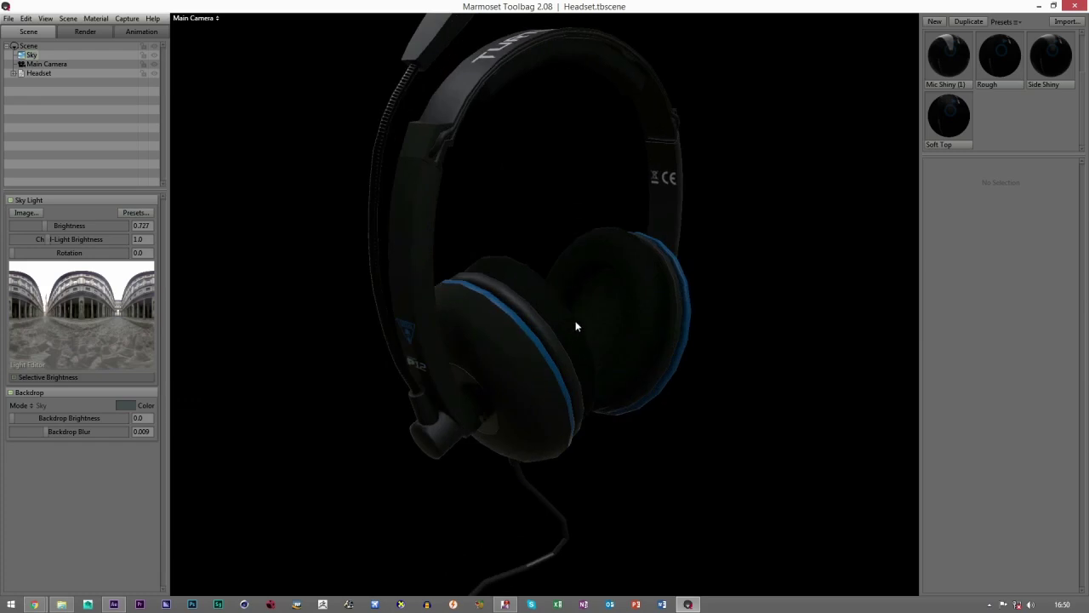
{"action": "left_click_drag", "start_coordinate": [576, 326], "coordinate": [550, 362]}
{"action": "left_click_drag", "start_coordinate": [686, 382], "coordinate": [791, 409]}
{"action": "right_click_drag", "start_coordinate": [523, 346], "coordinate": [451, 233]}
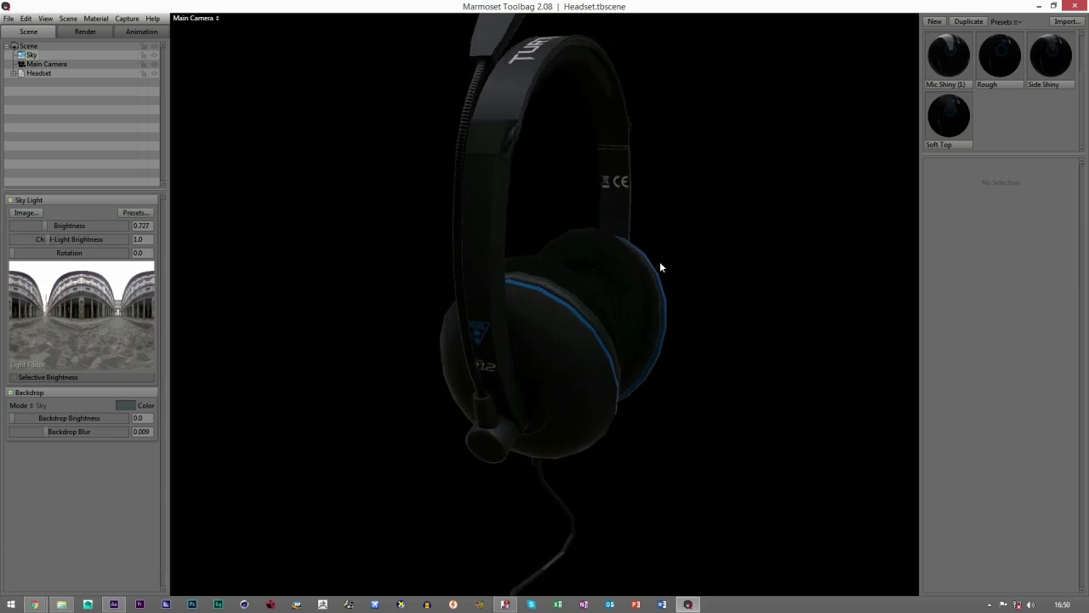
{"action": "scroll", "coordinate": [660, 265], "scroll_direction": "down", "scroll_amount": 5}
{"action": "left_click_drag", "start_coordinate": [521, 310], "coordinate": [559, 326]}
Raise the Scene Turntable speed to 111.3, preview the spin, then stop playback.
{"action": "left_click", "coordinate": [136, 33]}
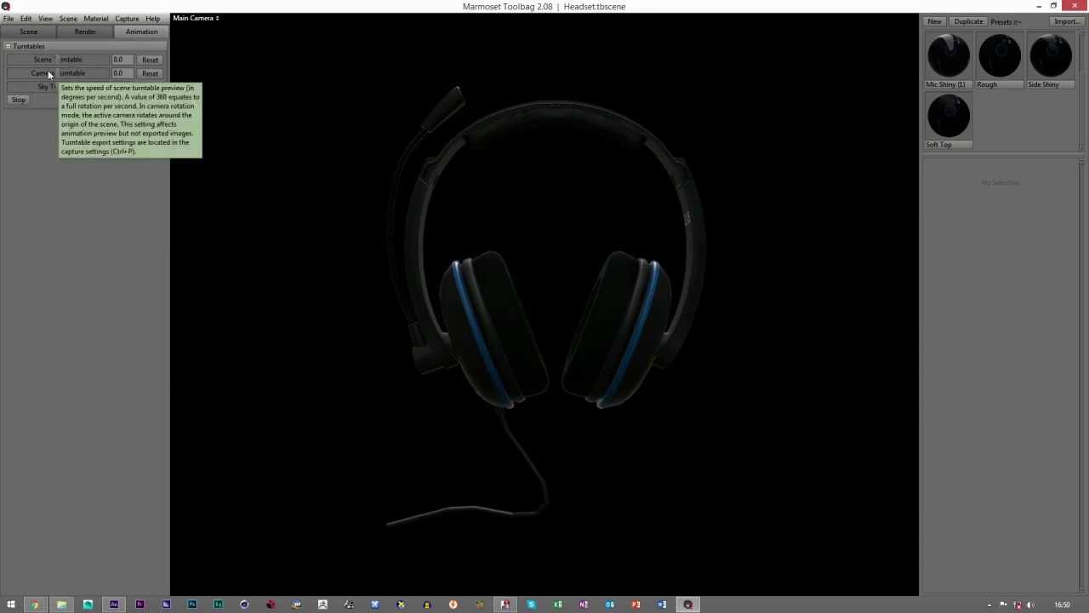
{"action": "left_click_drag", "start_coordinate": [56, 61], "coordinate": [85, 66]}
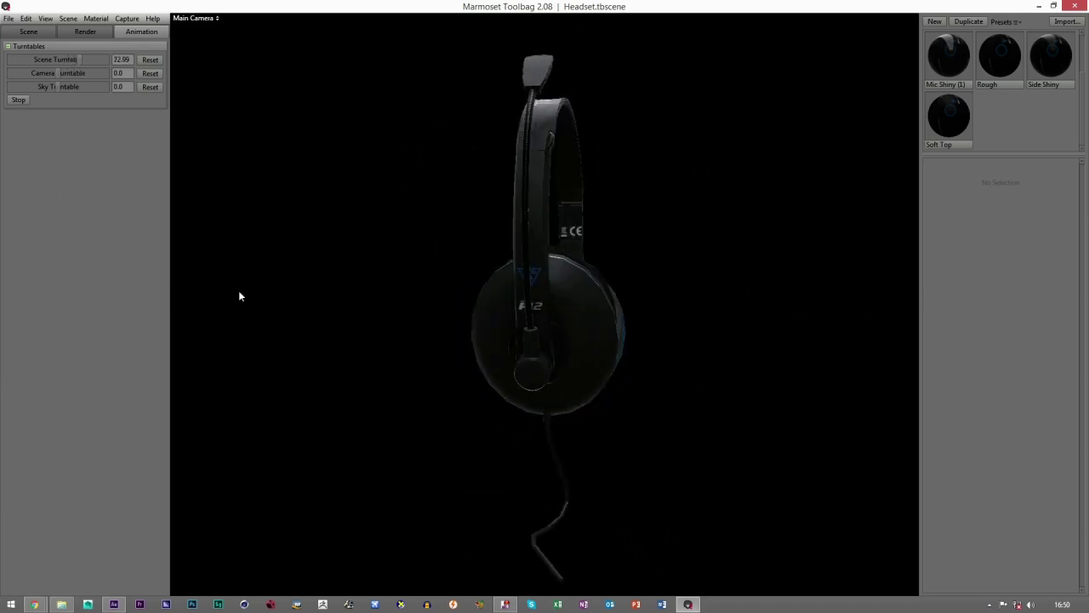
{"action": "left_click_drag", "start_coordinate": [92, 57], "coordinate": [583, 159]}
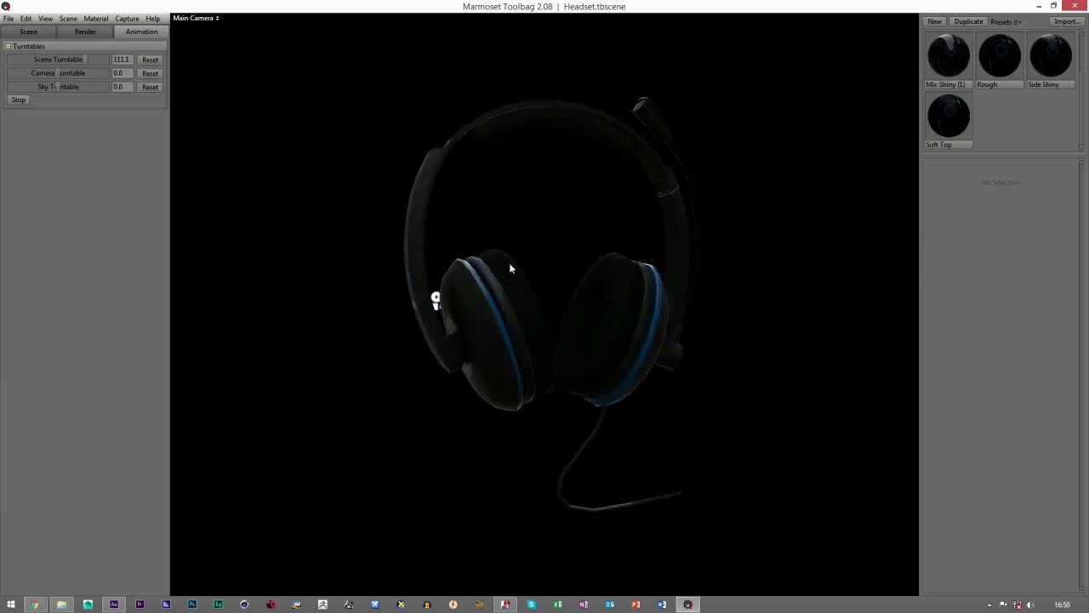
{"action": "left_click", "coordinate": [18, 100]}
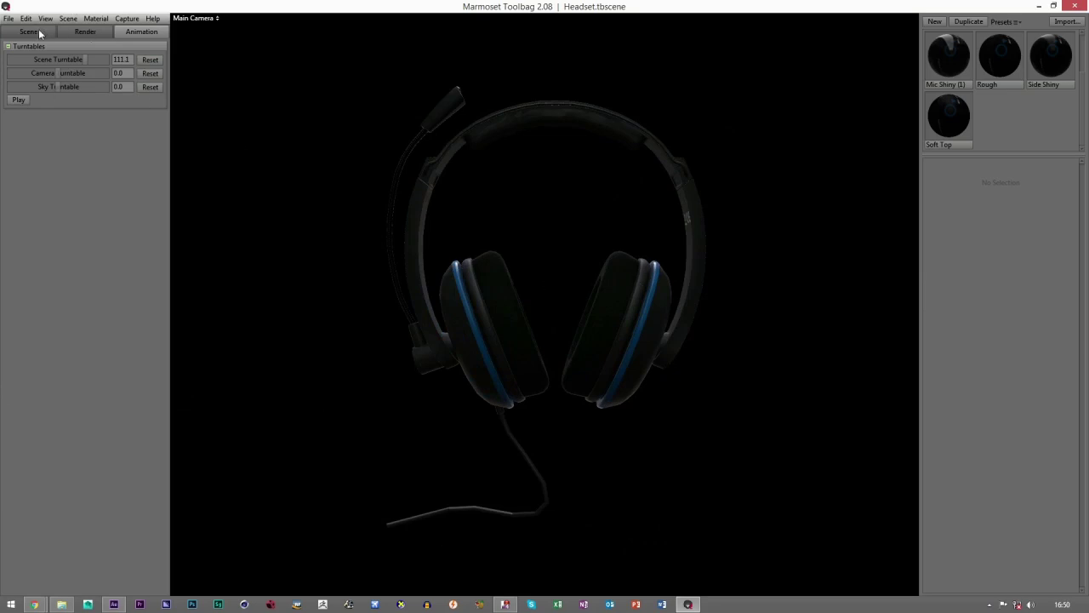
Set the capture to 1280×720, clockwise Scene rotation at 30 fps, and apply.
{"action": "left_click", "coordinate": [127, 19]}
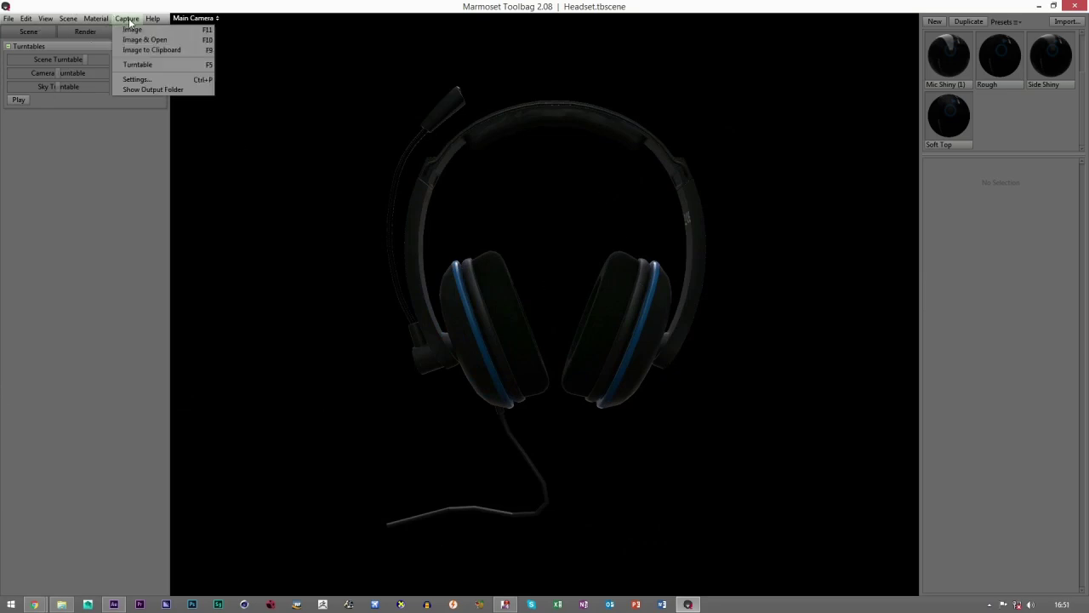
{"action": "left_click", "coordinate": [133, 80]}
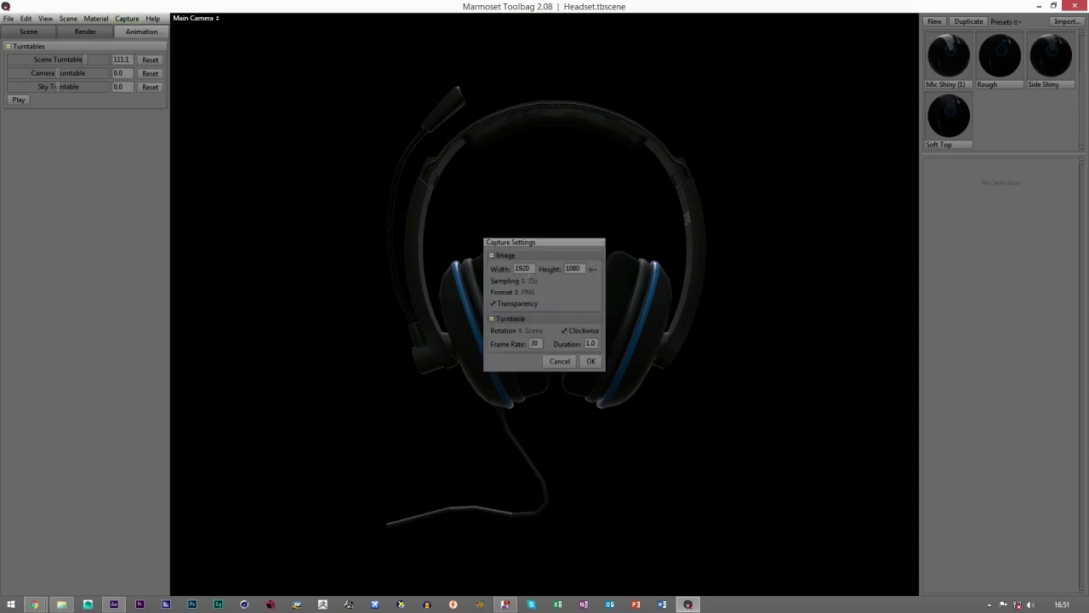
{"action": "double_click", "coordinate": [521, 268]}
{"action": "type", "text": "1280"}
{"action": "key", "text": "Tab"}
{"action": "left_click", "coordinate": [564, 330]}
{"action": "mouse_move", "coordinate": [506, 330]}
{"action": "left_click", "coordinate": [526, 332]}
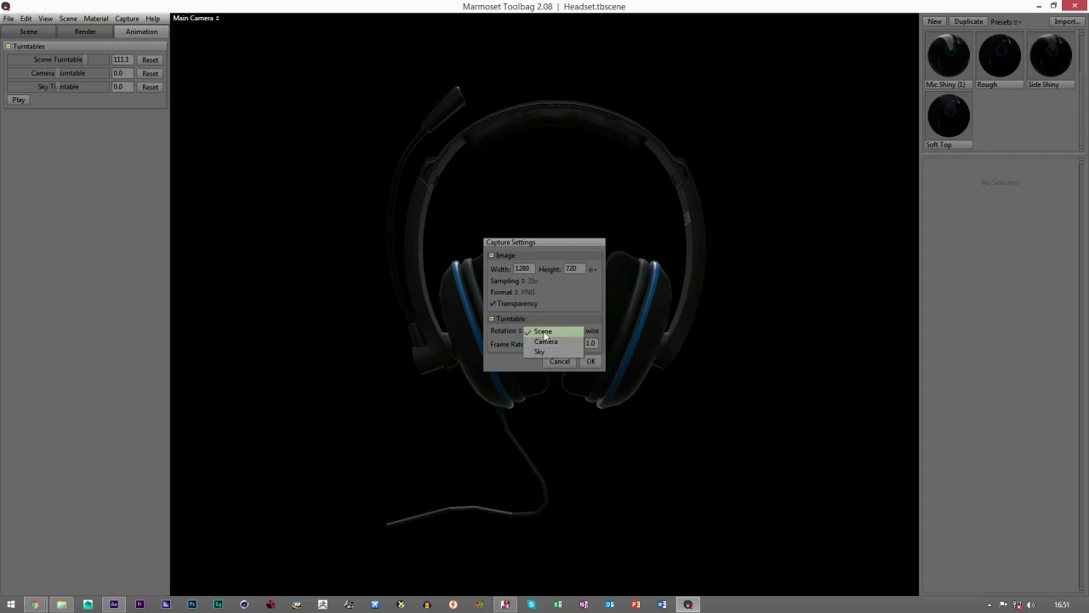
{"action": "left_click", "coordinate": [533, 331]}
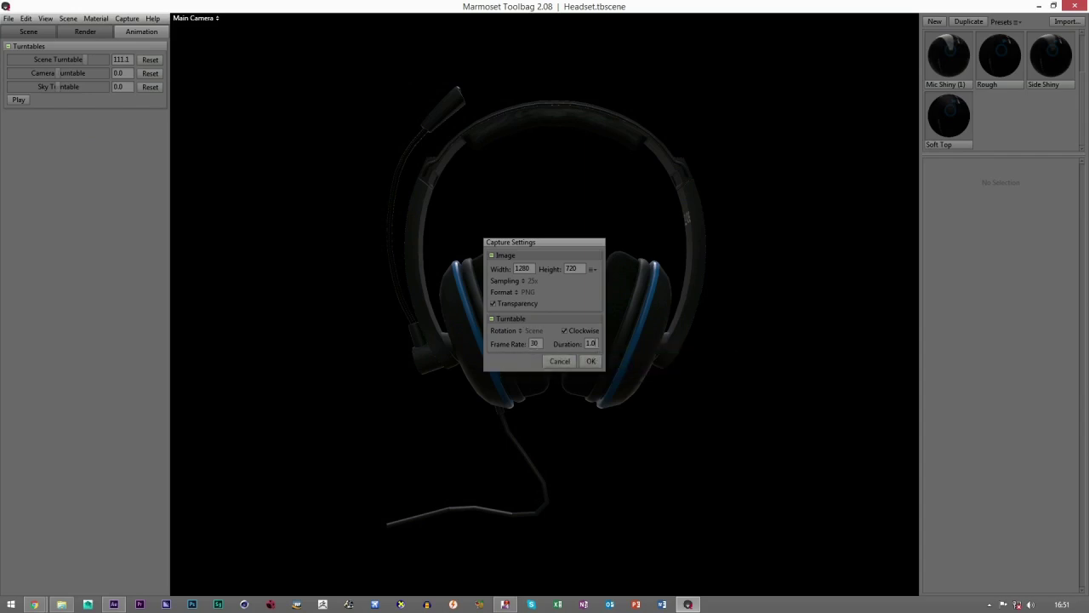
{"action": "left_click", "coordinate": [591, 343]}
{"action": "left_click", "coordinate": [591, 362]}
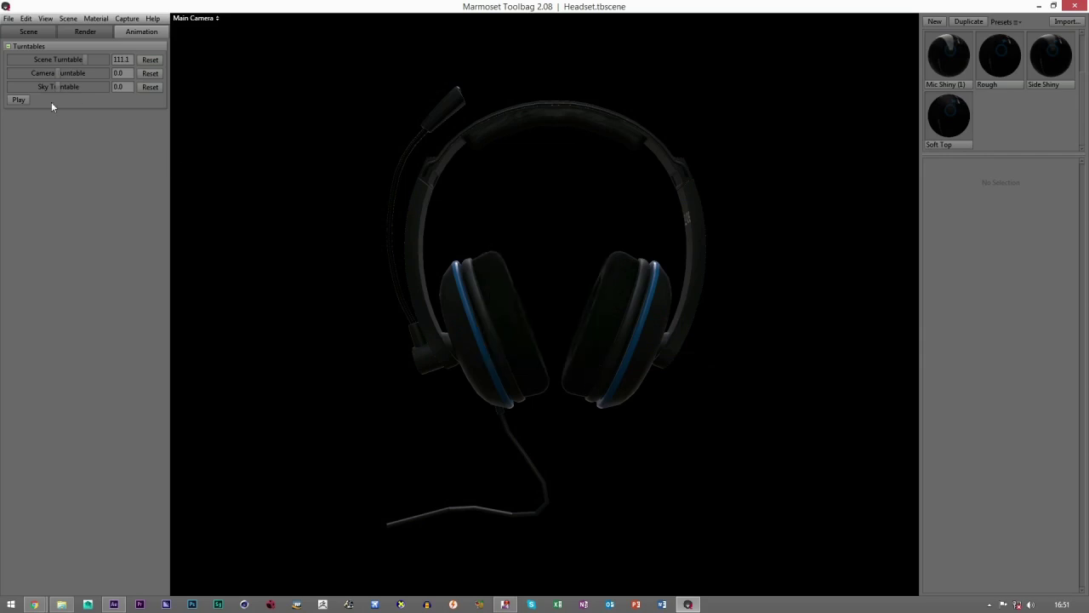
Show the capture output folder via Capture > Show Output Folder, then close it.
{"action": "left_click", "coordinate": [116, 19]}
{"action": "left_click", "coordinate": [131, 88]}
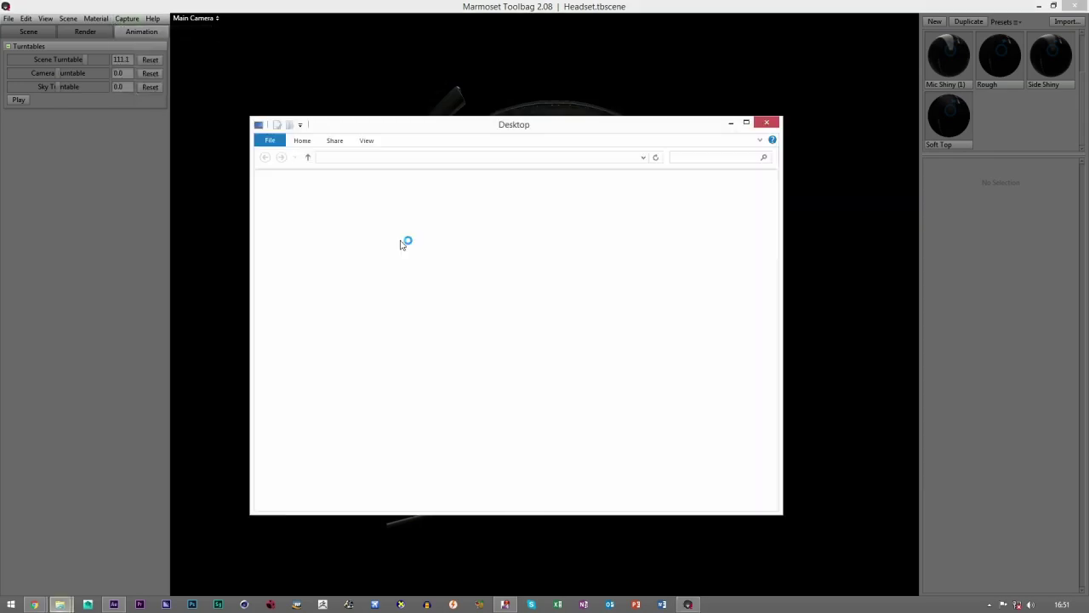
{"action": "left_click", "coordinate": [757, 125]}
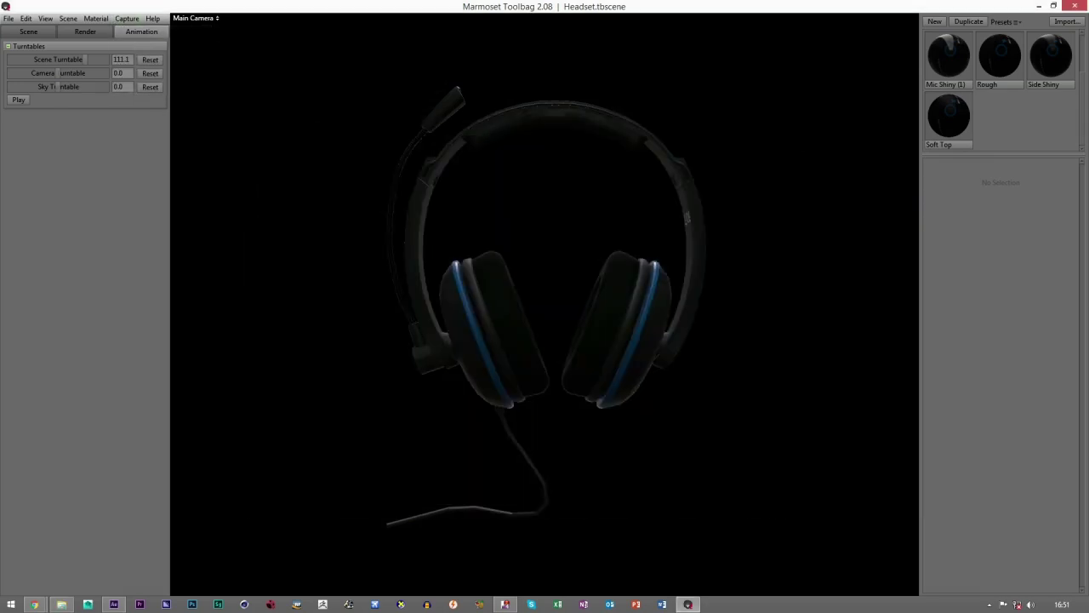
Run Capture > Turntable and wait for the headset frames to finish rendering.
{"action": "left_click", "coordinate": [127, 17]}
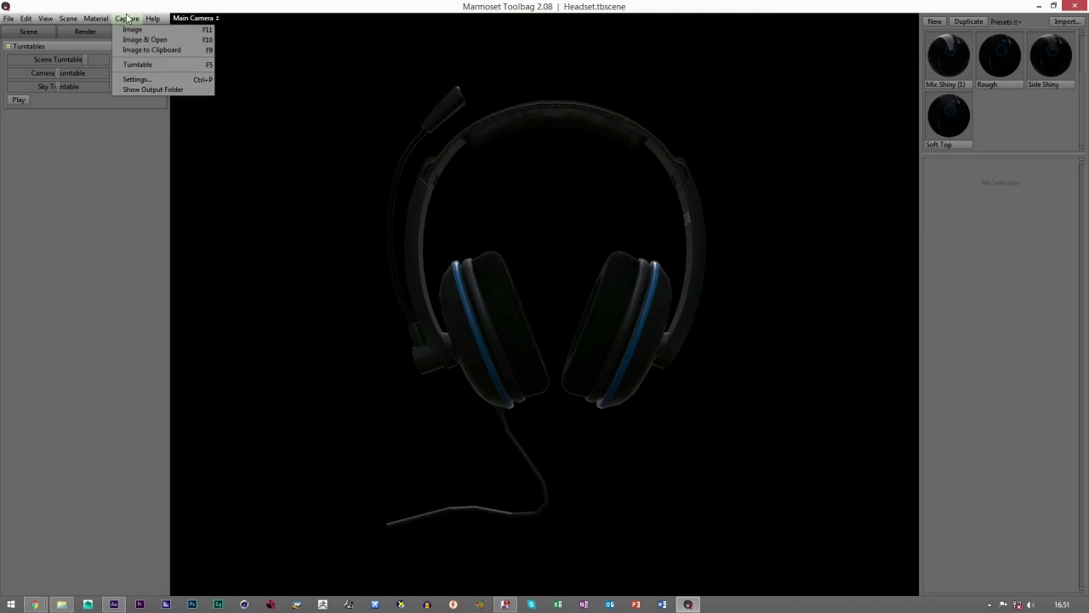
{"action": "left_click", "coordinate": [138, 65]}
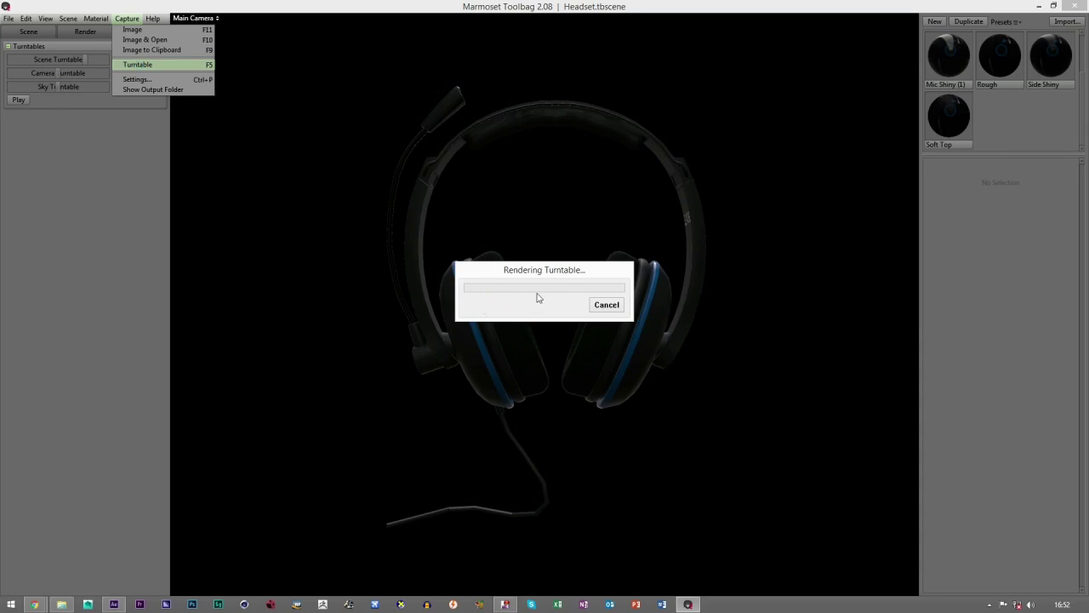
{"action": "left_click", "coordinate": [1057, 605]}
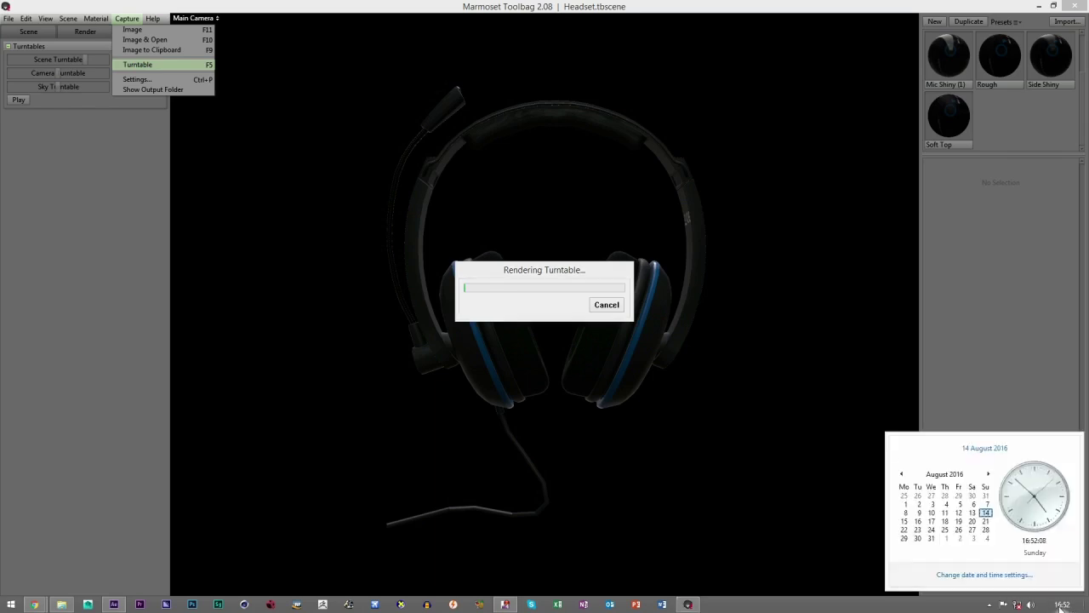
{"action": "left_click", "coordinate": [1059, 605]}
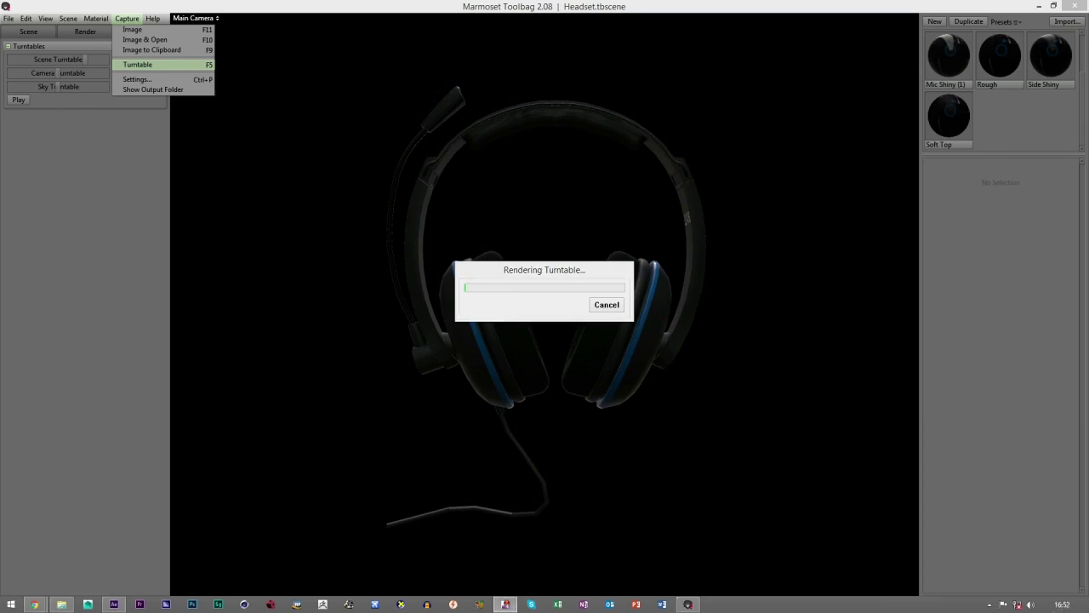
{"action": "right_click", "coordinate": [1067, 603]}
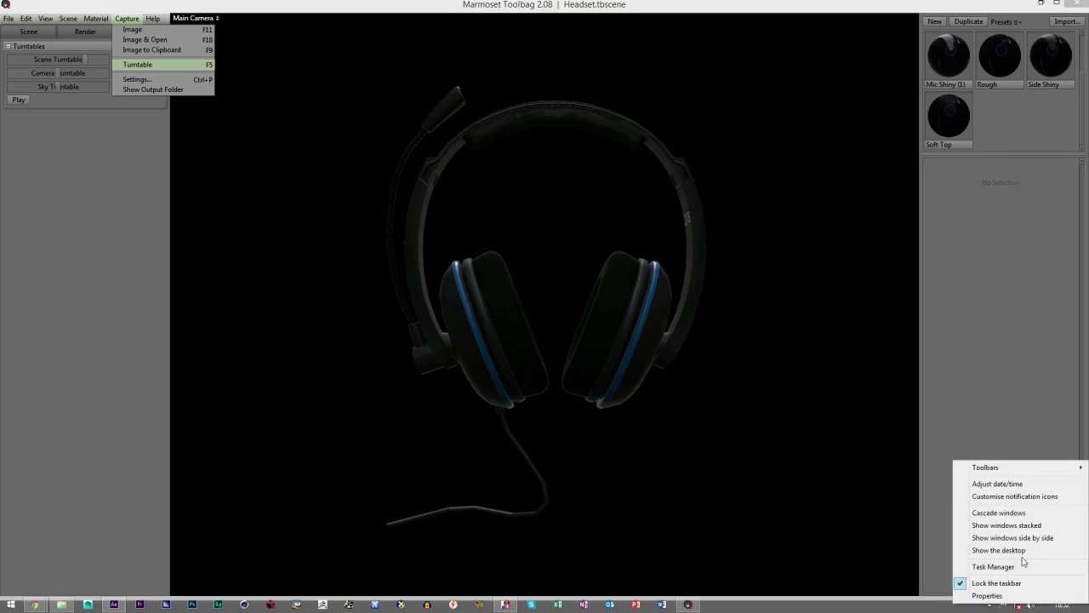
Open the turntable000 folder and view the first rendered frame, turntable000.
{"action": "left_click", "coordinate": [996, 550]}
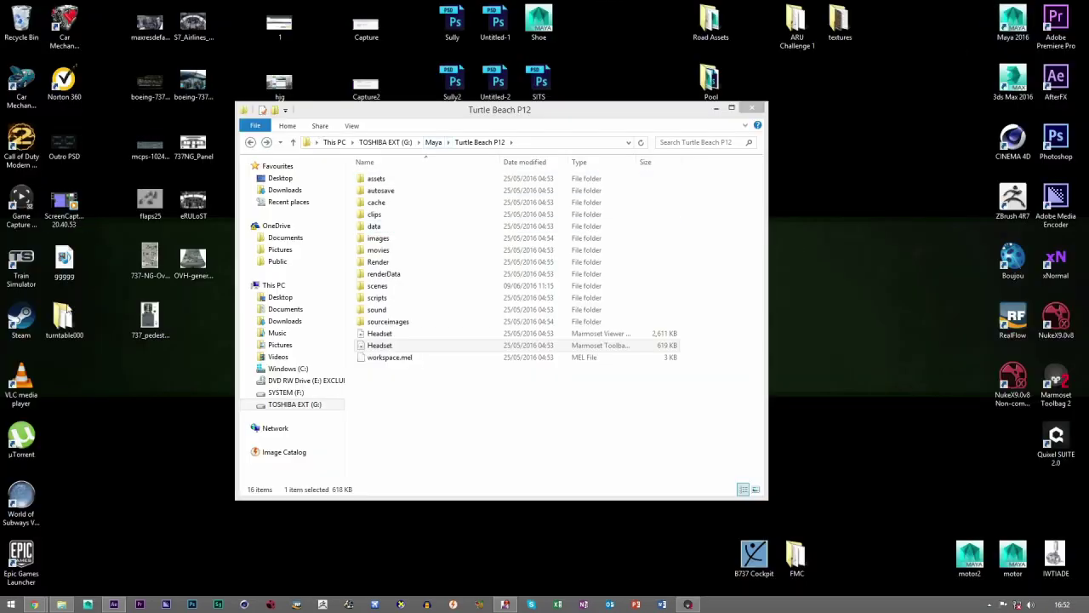
{"action": "double_click", "coordinate": [61, 322]}
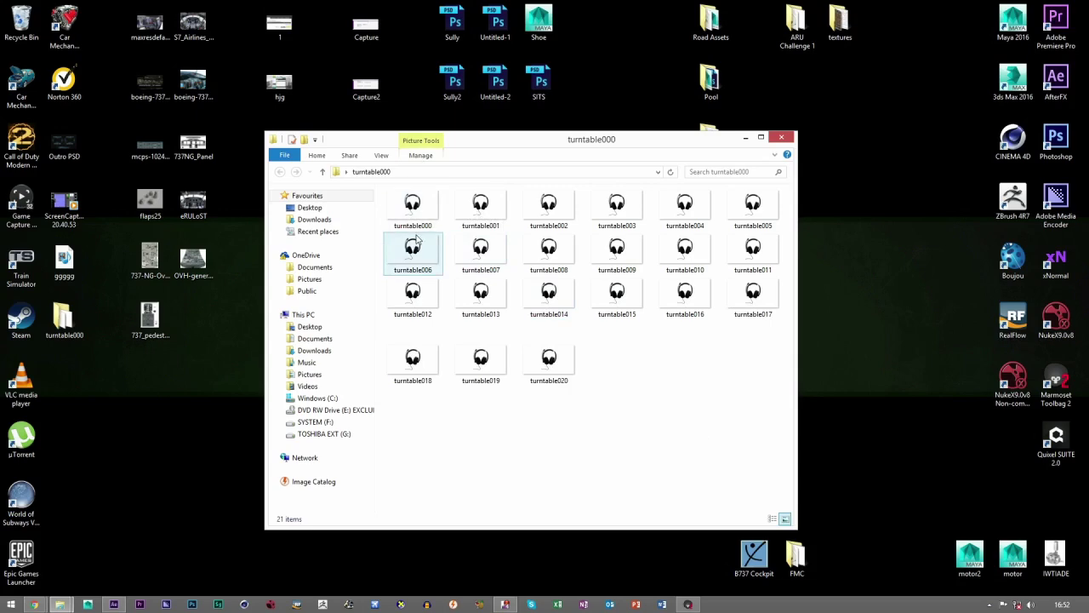
{"action": "left_click", "coordinate": [410, 207]}
{"action": "double_click", "coordinate": [410, 207]}
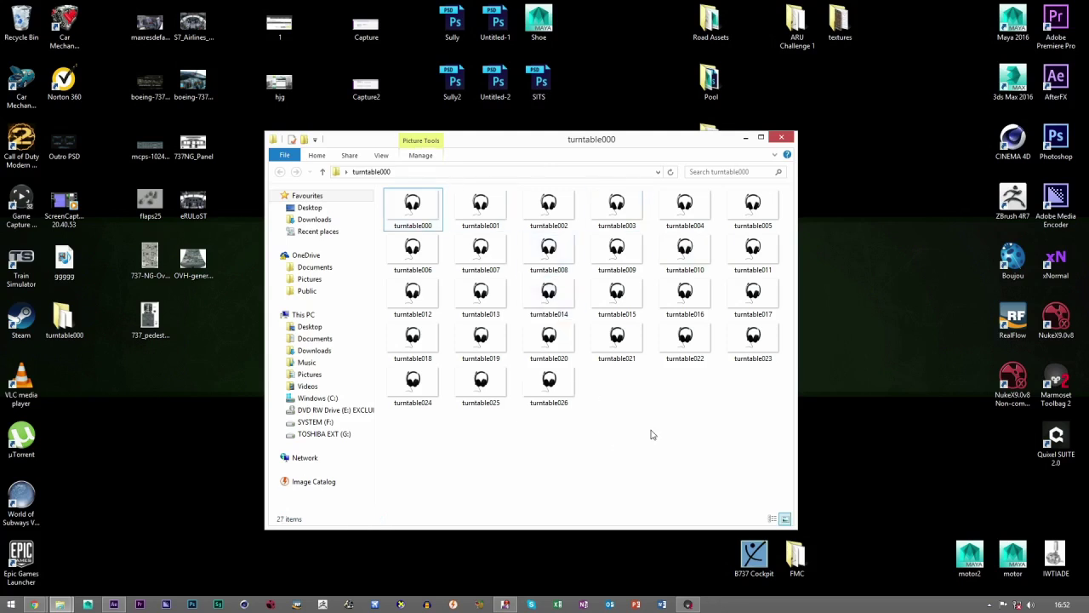
Check the Marmoset render, then return to the folder of 300 frames ending at turntable299.
{"action": "mouse_move", "coordinate": [685, 604]}
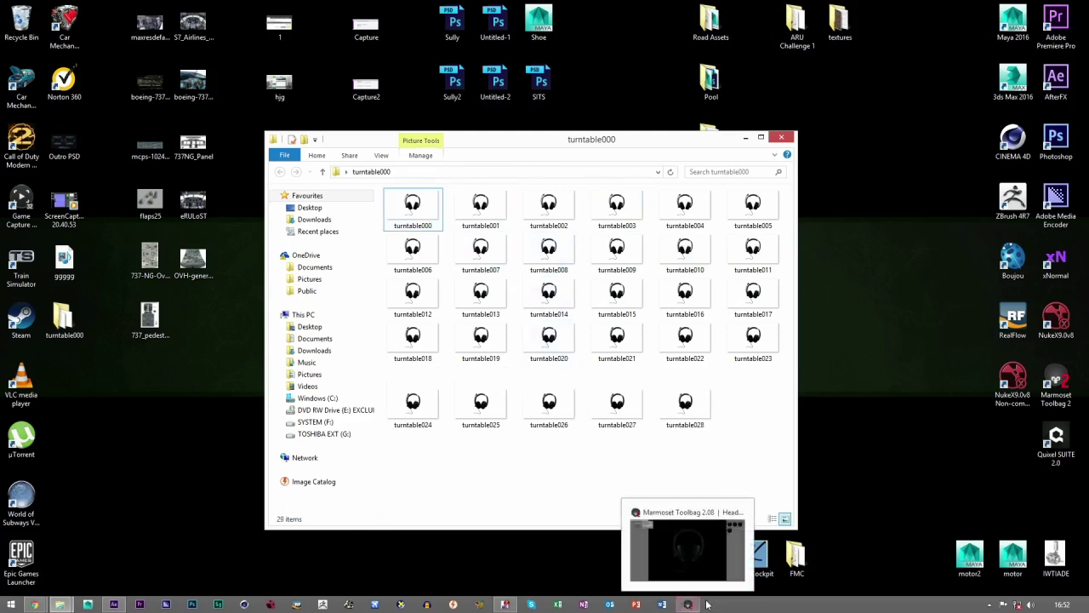
{"action": "left_click", "coordinate": [687, 551]}
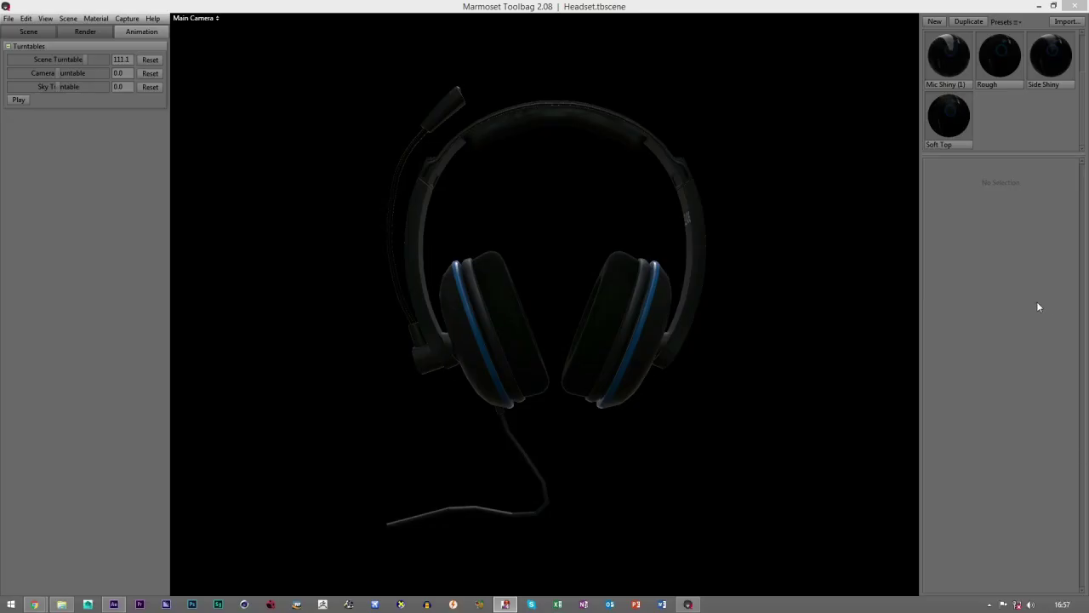
{"action": "left_click", "coordinate": [60, 604]}
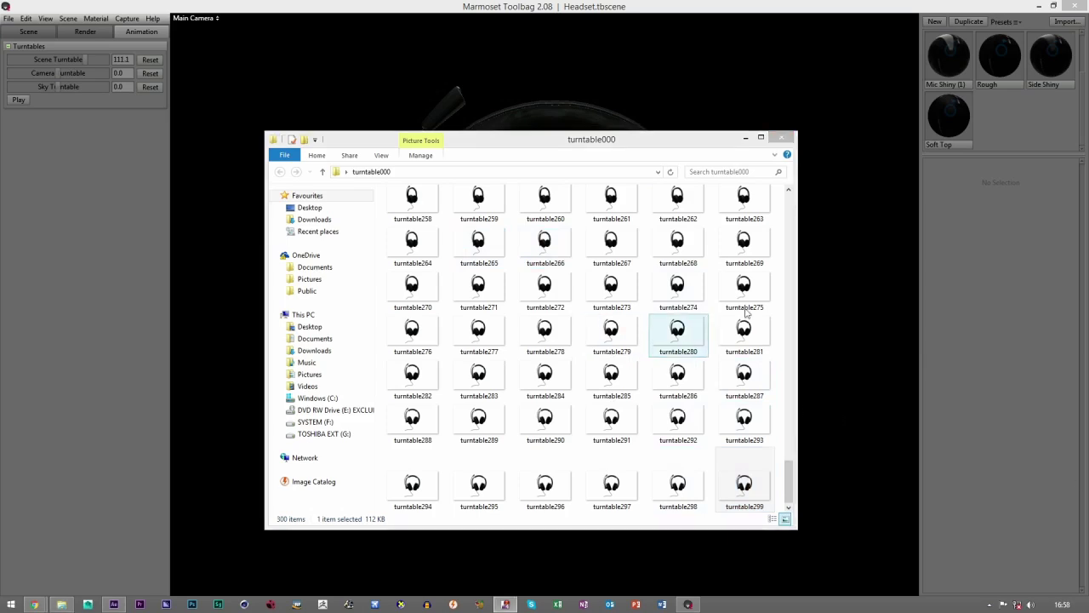
{"action": "mouse_move", "coordinate": [783, 483]}
{"action": "left_mouse_down"}
{"action": "mouse_move", "coordinate": [788, 213]}
{"action": "mouse_move", "coordinate": [789, 477]}
{"action": "left_mouse_up"}
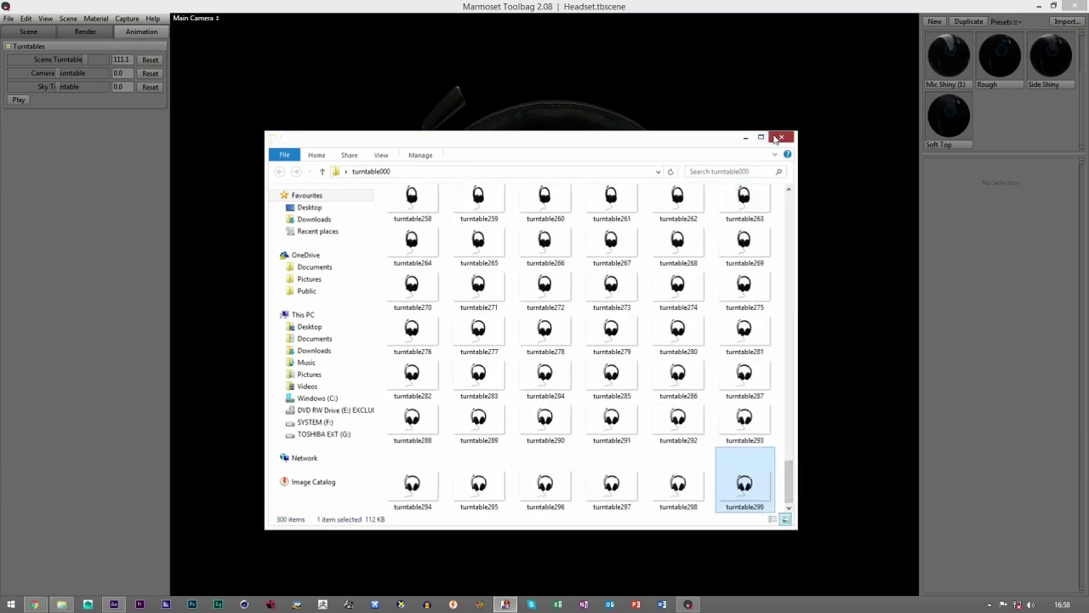
Apply the Default material to Headset and set its Gloss and Specular Intensity to 0.
{"action": "left_click", "coordinate": [747, 138]}
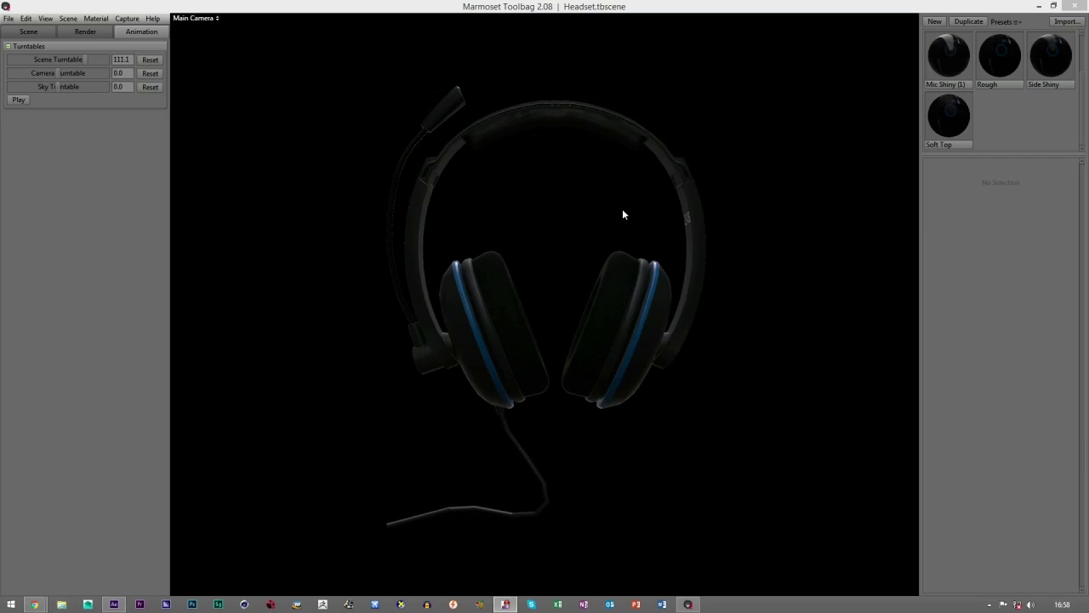
{"action": "left_click_drag", "start_coordinate": [1080, 136], "coordinate": [1079, 94]}
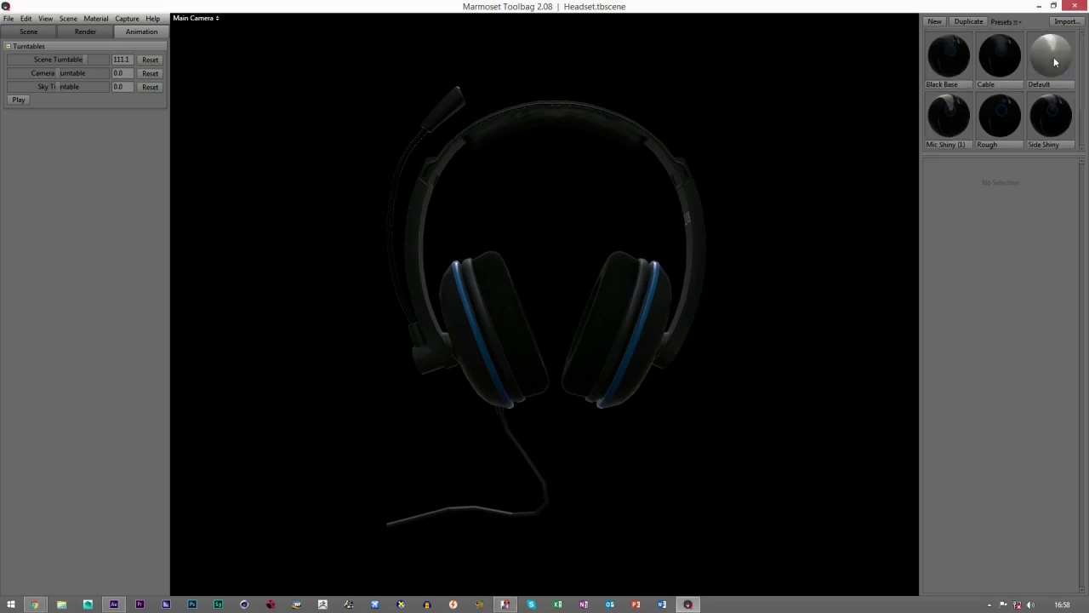
{"action": "left_click", "coordinate": [1052, 58]}
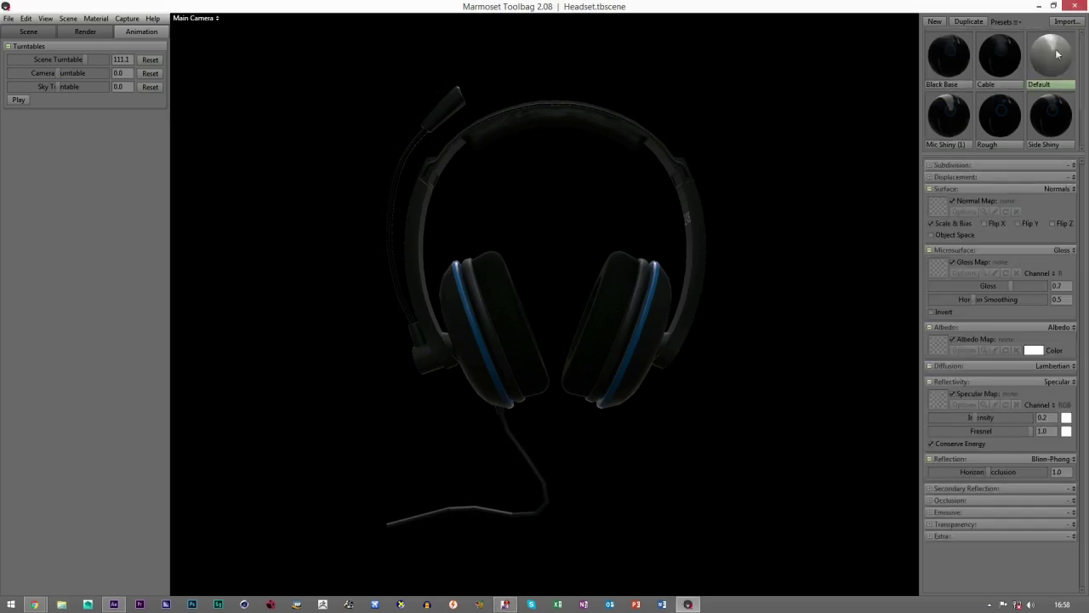
{"action": "left_click_drag", "start_coordinate": [1056, 63], "coordinate": [127, 39]}
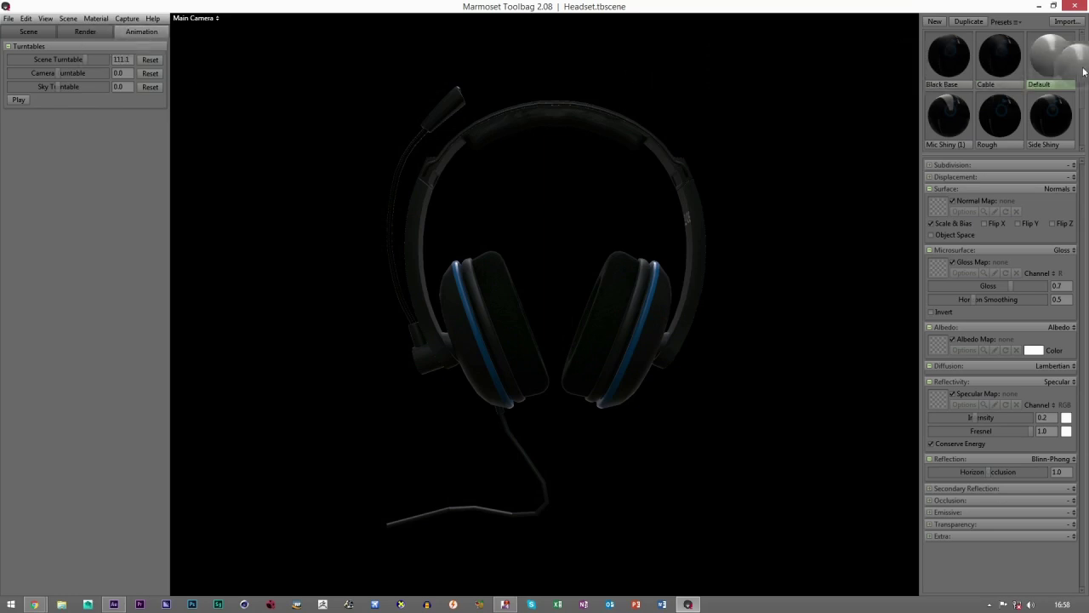
{"action": "left_click", "coordinate": [30, 32]}
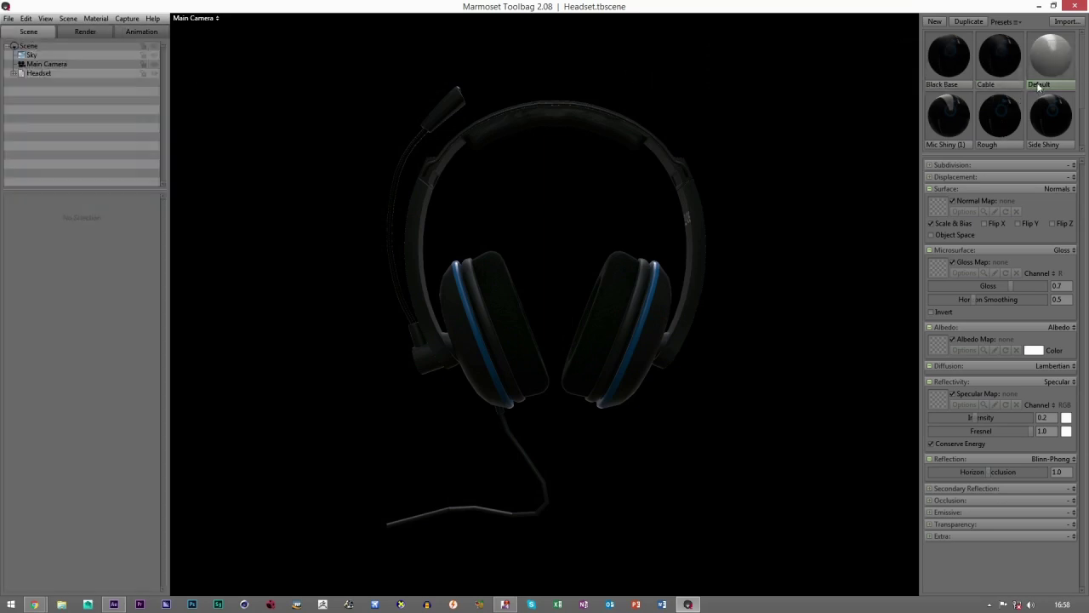
{"action": "left_click_drag", "start_coordinate": [1052, 77], "coordinate": [41, 72]}
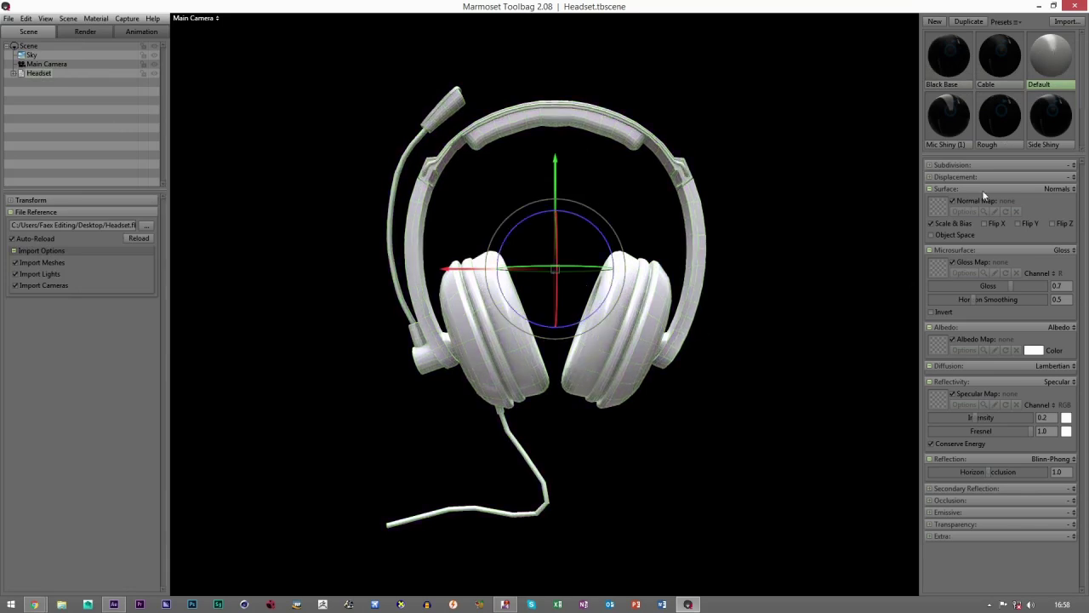
{"action": "left_click_drag", "start_coordinate": [962, 293], "coordinate": [928, 298]}
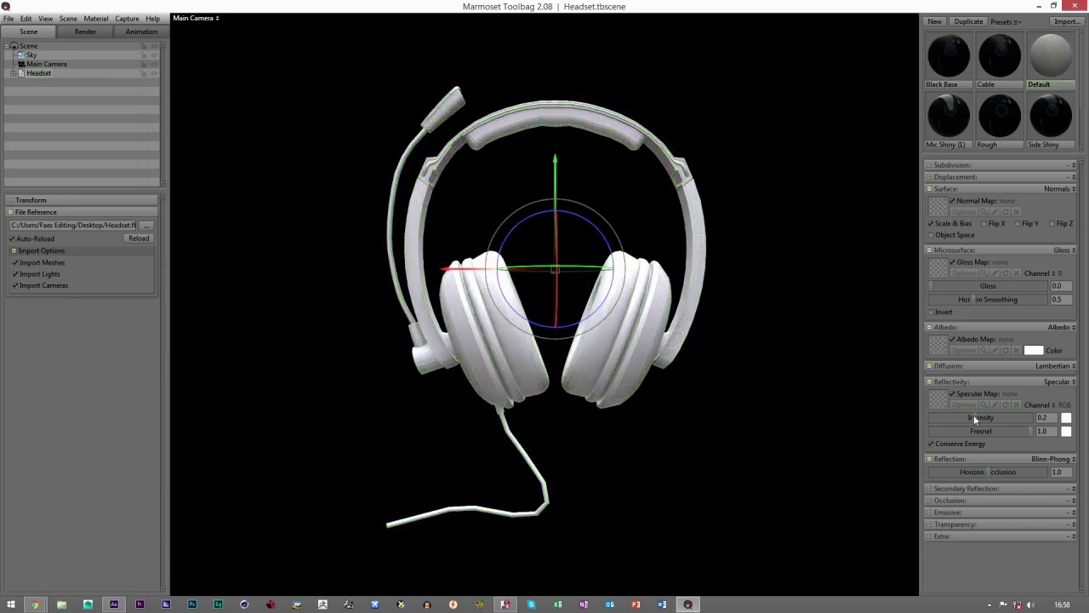
{"action": "left_click_drag", "start_coordinate": [975, 417], "coordinate": [803, 418]}
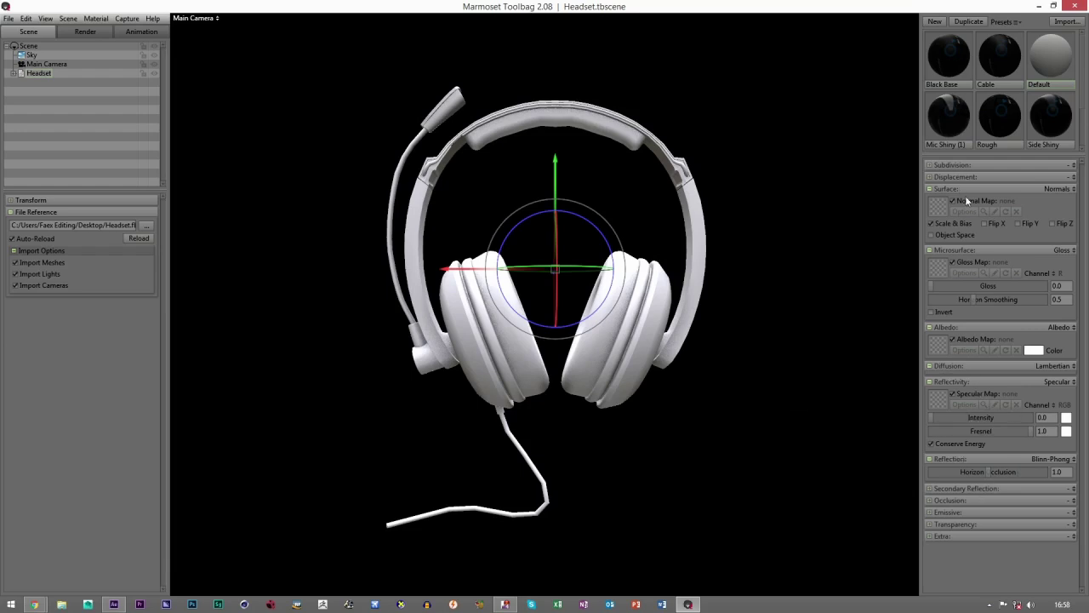
Turn off Ambient Occlusion and High-Res Shadows in the Render settings.
{"action": "left_click", "coordinate": [67, 33]}
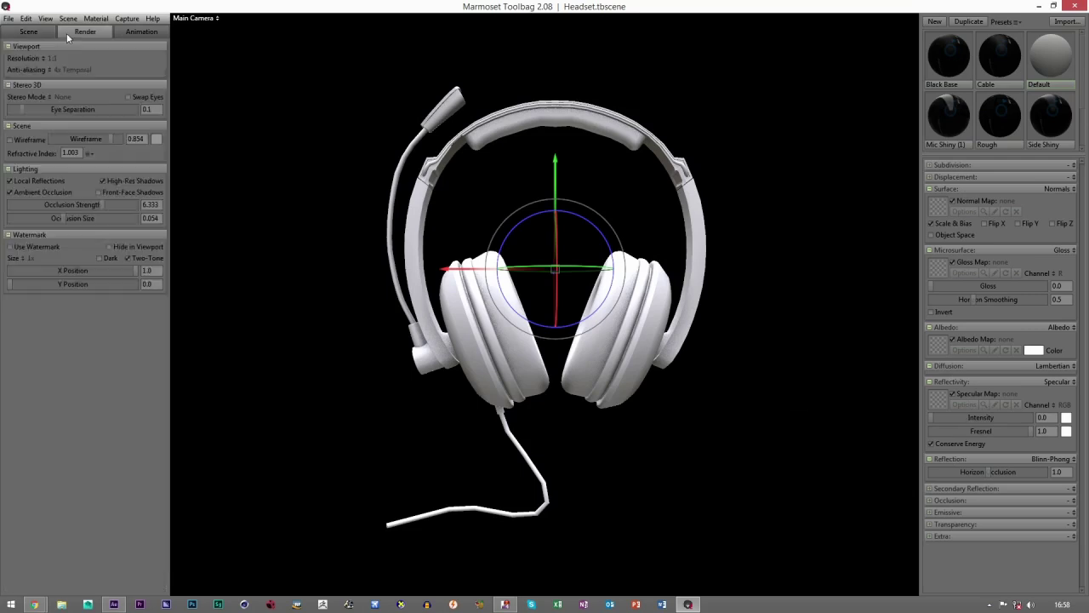
{"action": "left_click", "coordinate": [24, 194]}
{"action": "left_click", "coordinate": [133, 180]}
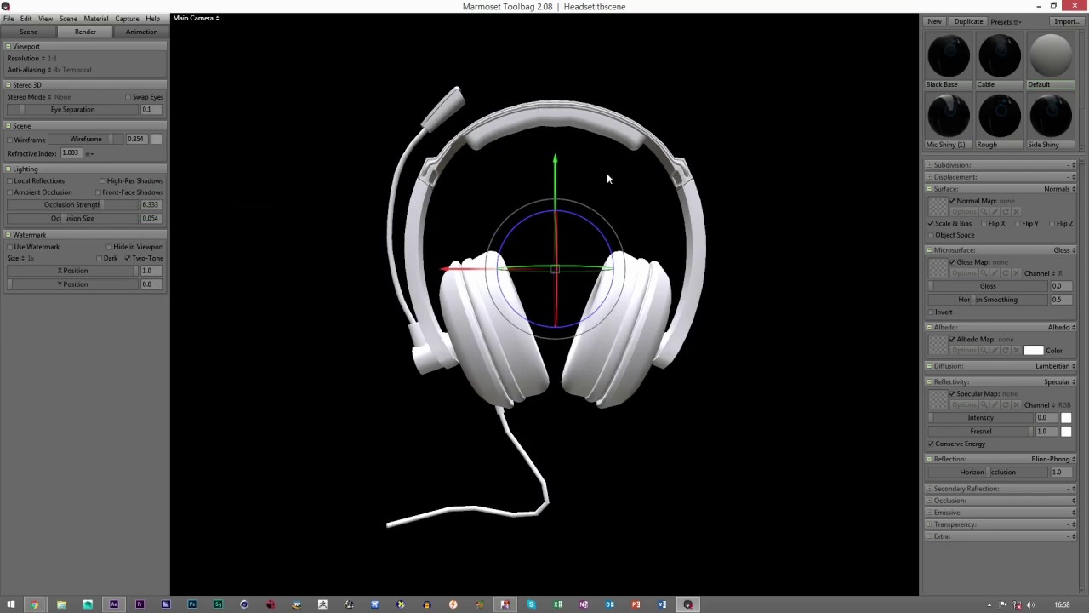
Enable a black Wireframe overlay and settle its strength at 0.451.
{"action": "left_click", "coordinate": [21, 141]}
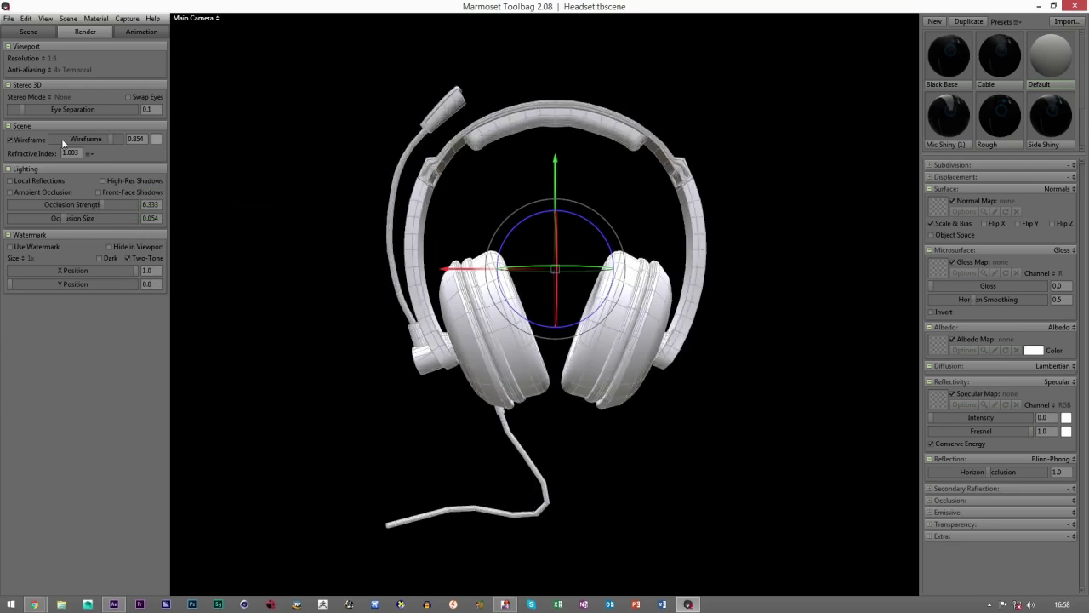
{"action": "left_click", "coordinate": [156, 139]}
{"action": "mouse_move", "coordinate": [257, 484]}
{"action": "left_mouse_down"}
{"action": "mouse_move", "coordinate": [210, 523]}
{"action": "mouse_move", "coordinate": [178, 587]}
{"action": "left_mouse_up"}
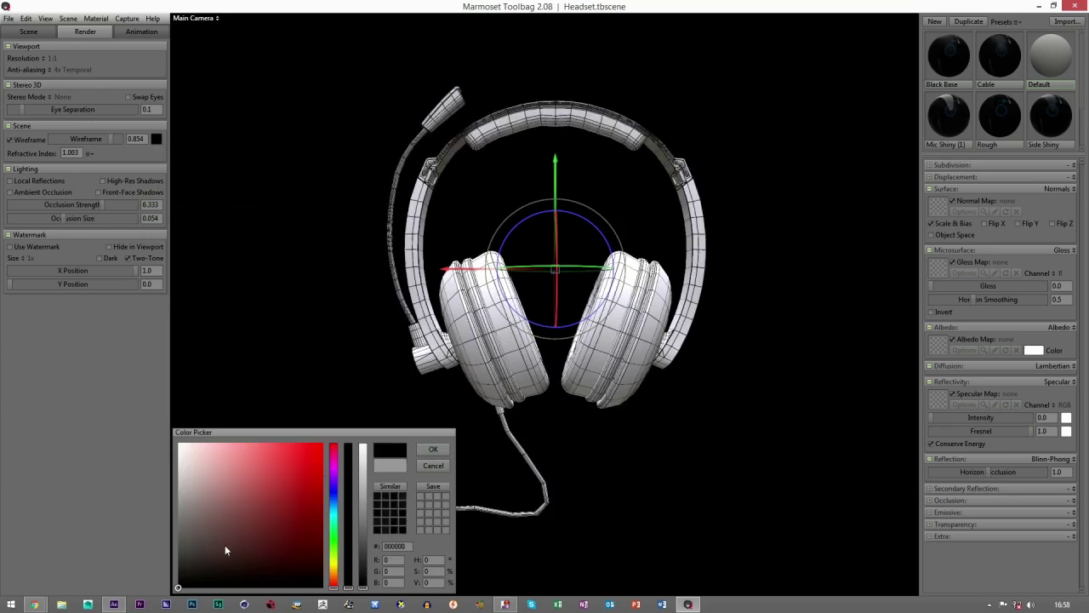
{"action": "left_click", "coordinate": [435, 450]}
{"action": "left_click_drag", "start_coordinate": [111, 138], "coordinate": [85, 138]}
{"action": "left_click", "coordinate": [157, 139]}
{"action": "mouse_move", "coordinate": [210, 491]}
{"action": "left_mouse_down"}
{"action": "mouse_move", "coordinate": [154, 511]}
{"action": "mouse_move", "coordinate": [111, 589]}
{"action": "left_mouse_up"}
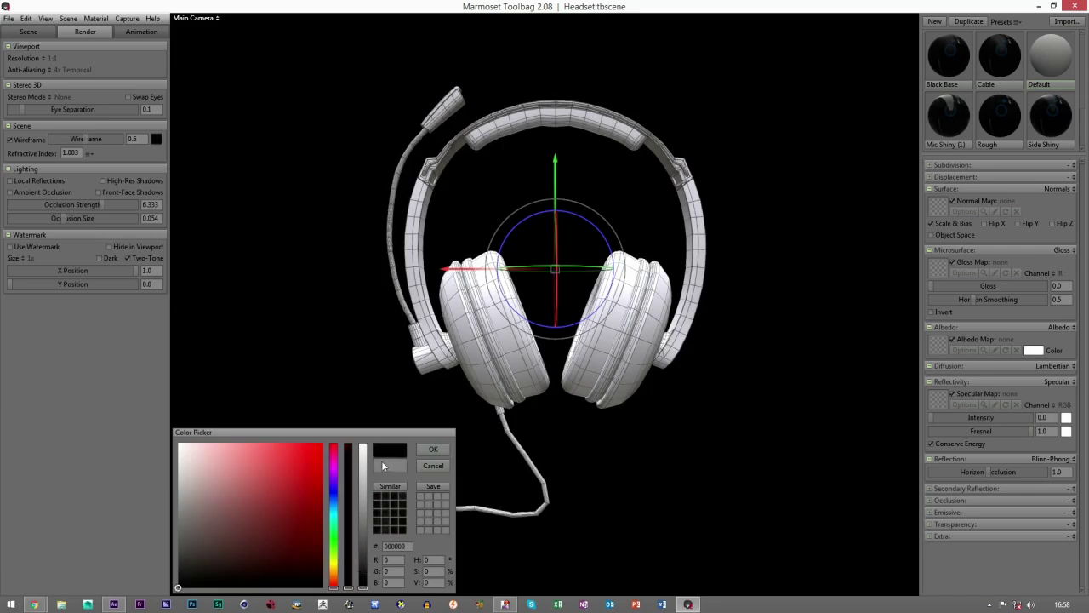
{"action": "left_click", "coordinate": [430, 449]}
{"action": "left_click_drag", "start_coordinate": [72, 138], "coordinate": [311, 193]}
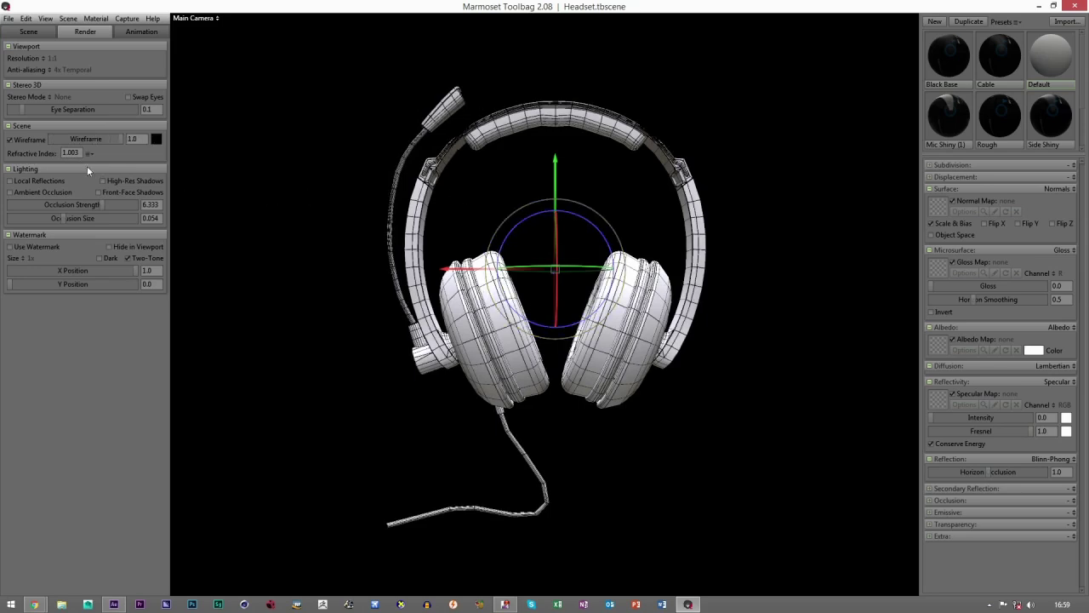
{"action": "mouse_move", "coordinate": [90, 140]}
{"action": "left_mouse_down"}
{"action": "mouse_move", "coordinate": [53, 142]}
{"action": "mouse_move", "coordinate": [82, 150]}
{"action": "left_mouse_up"}
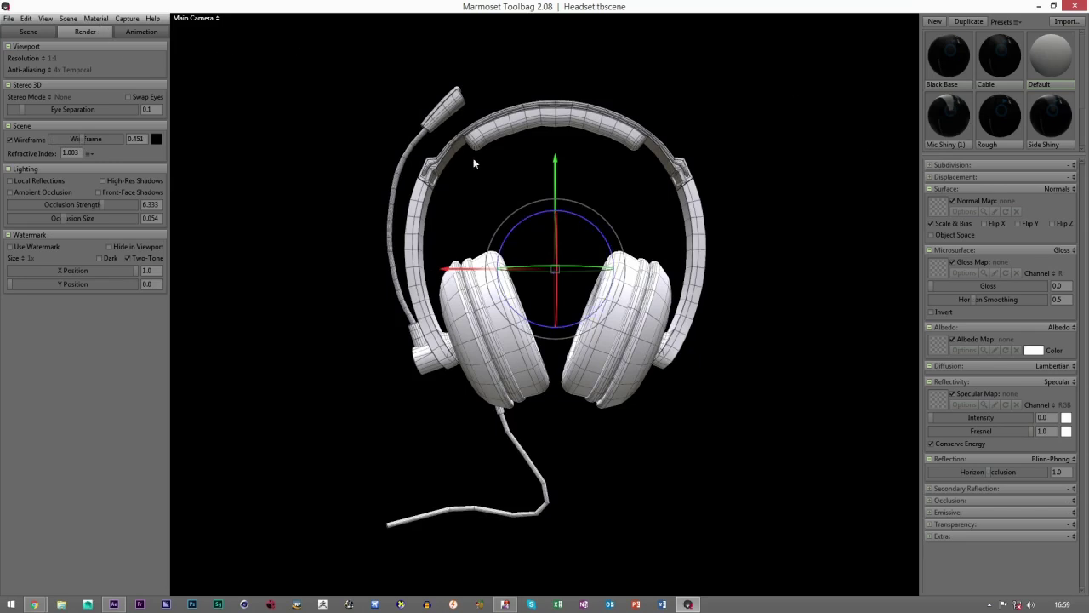
Start a Capture > Turntable render of the white wireframed headset.
{"action": "left_click", "coordinate": [126, 20]}
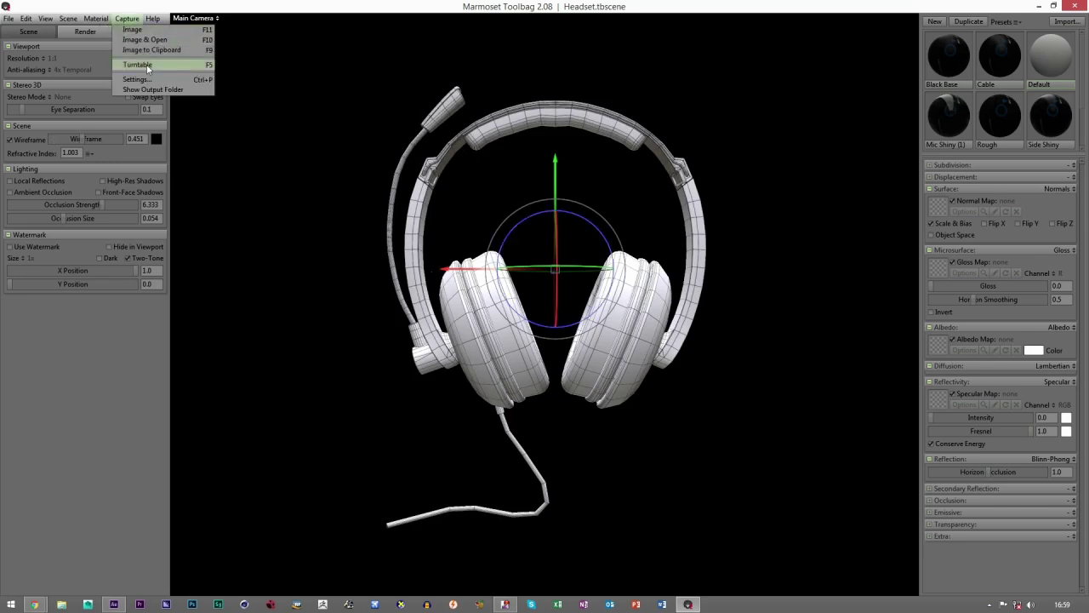
{"action": "left_click", "coordinate": [147, 65]}
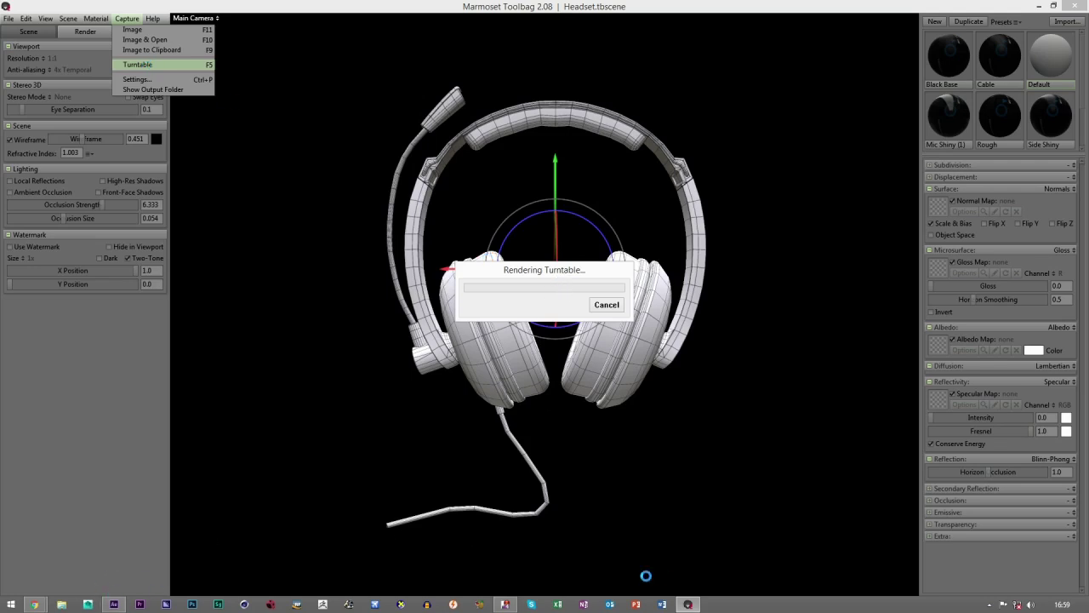
{"action": "right_click", "coordinate": [1066, 606]}
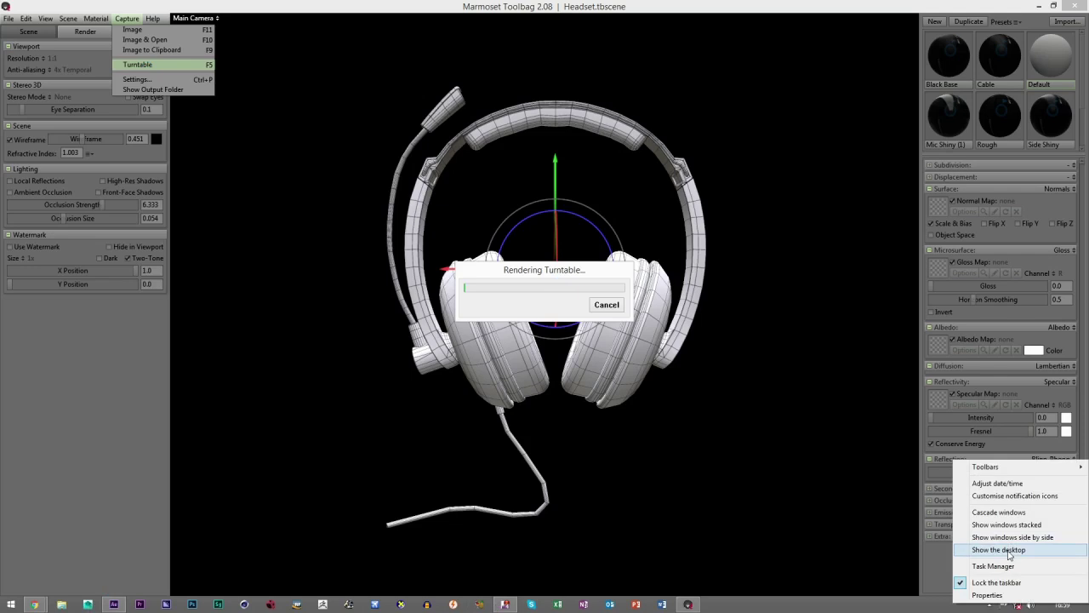
Open turntable001 to watch new frames arrive, compare with turntable000, then close turntable000.
{"action": "key", "text": "Escape"}
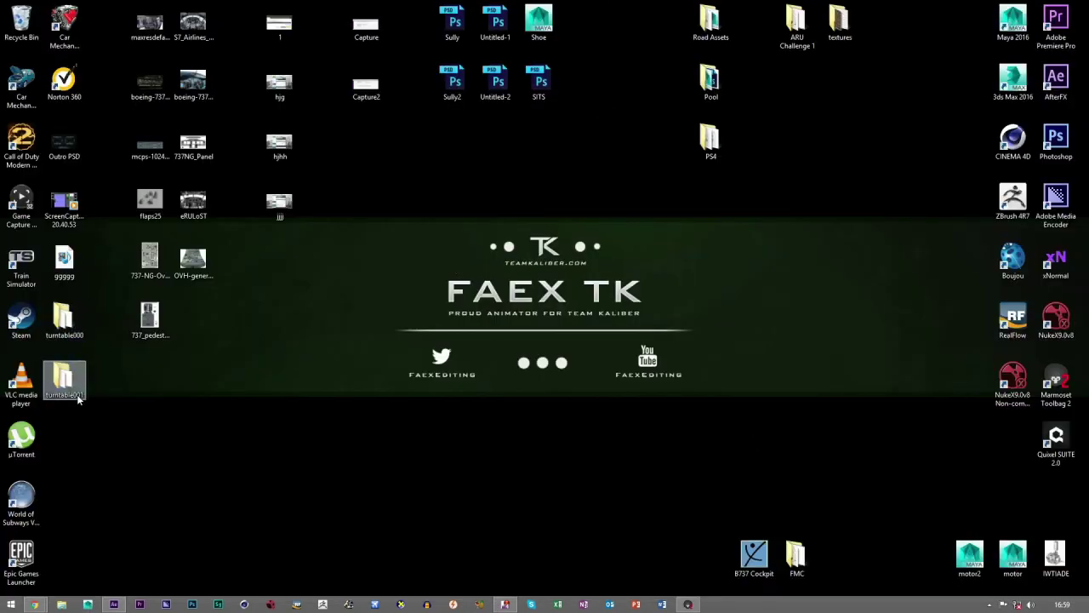
{"action": "double_click", "coordinate": [76, 394]}
{"action": "left_click", "coordinate": [70, 317]}
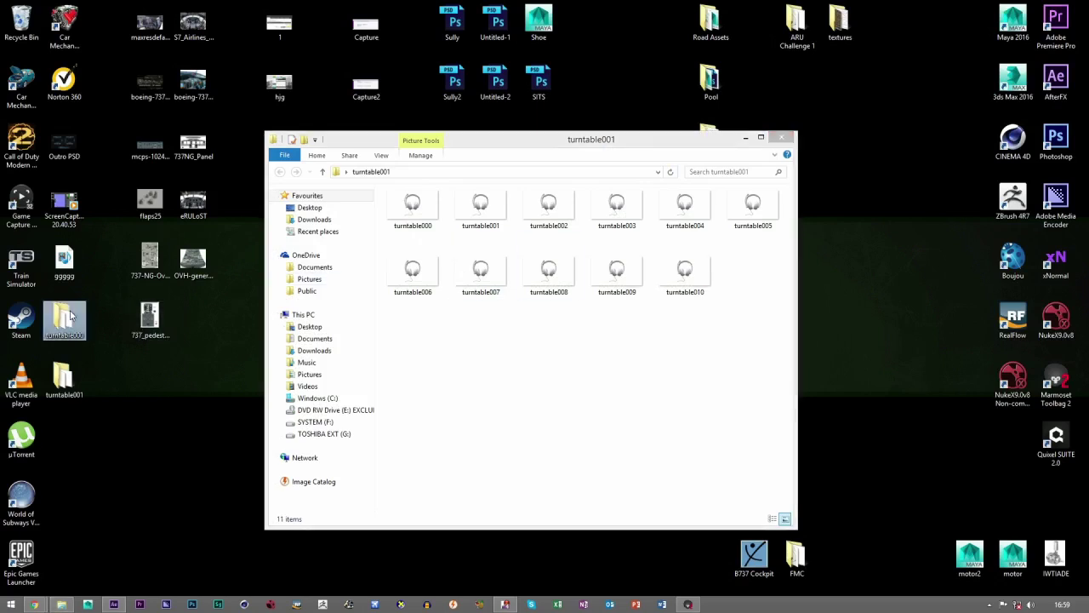
{"action": "double_click", "coordinate": [71, 317]}
{"action": "left_click_drag", "start_coordinate": [781, 145], "coordinate": [739, 149]}
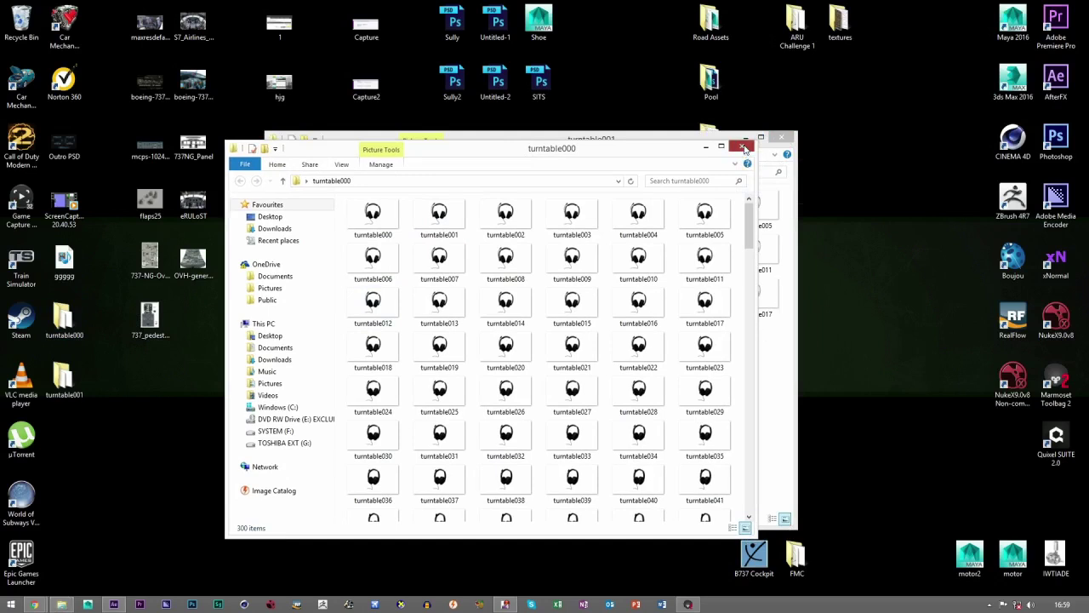
{"action": "left_click", "coordinate": [745, 148]}
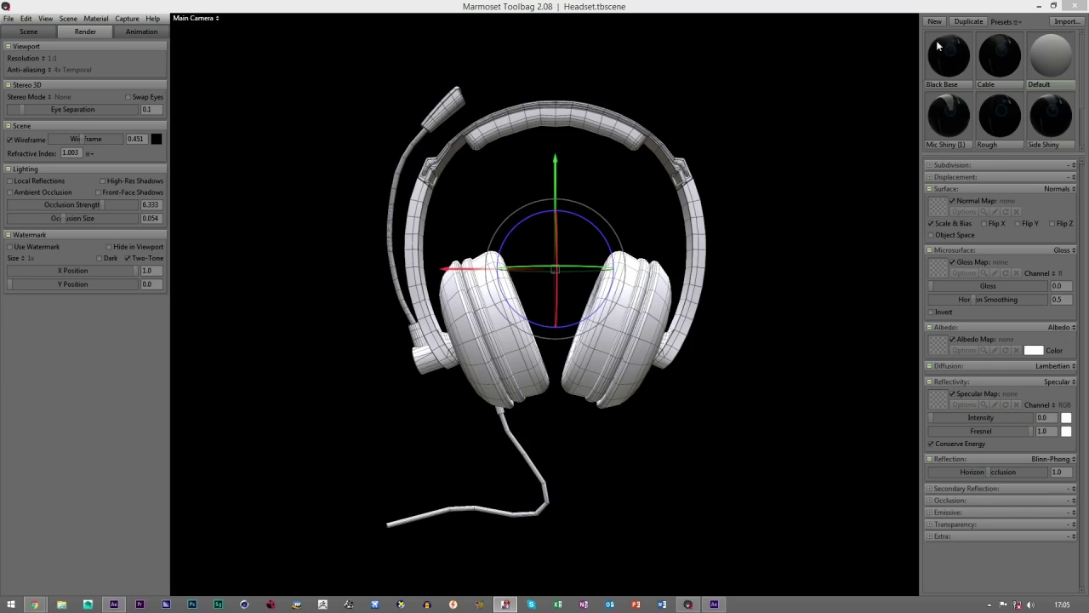
Minimize Marmoset Toolbag and bring After Effects CS6 to the front.
{"action": "left_click", "coordinate": [1039, 6]}
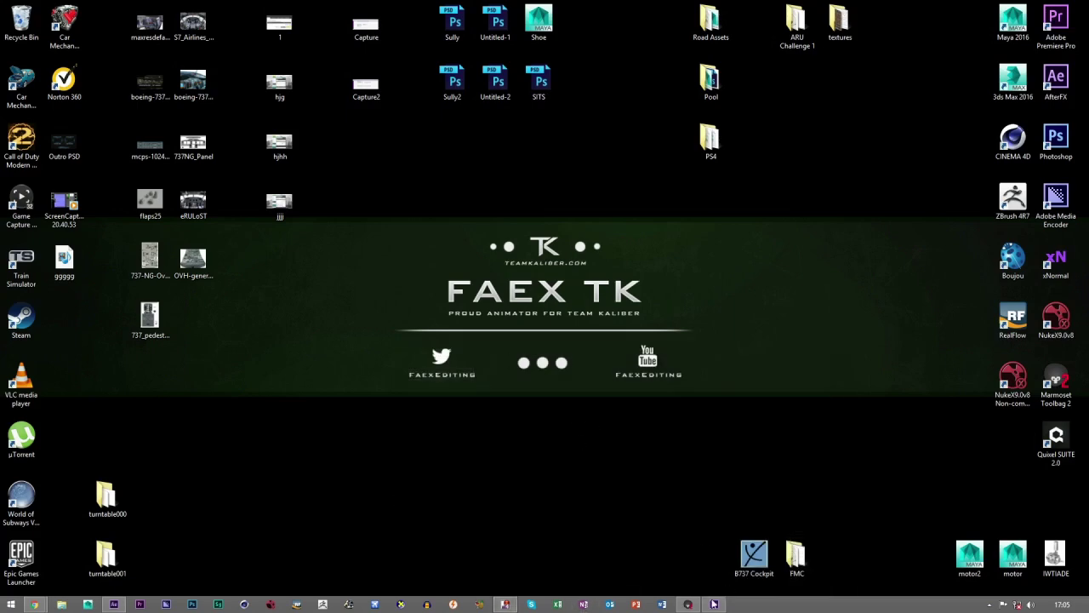
{"action": "left_click", "coordinate": [714, 603]}
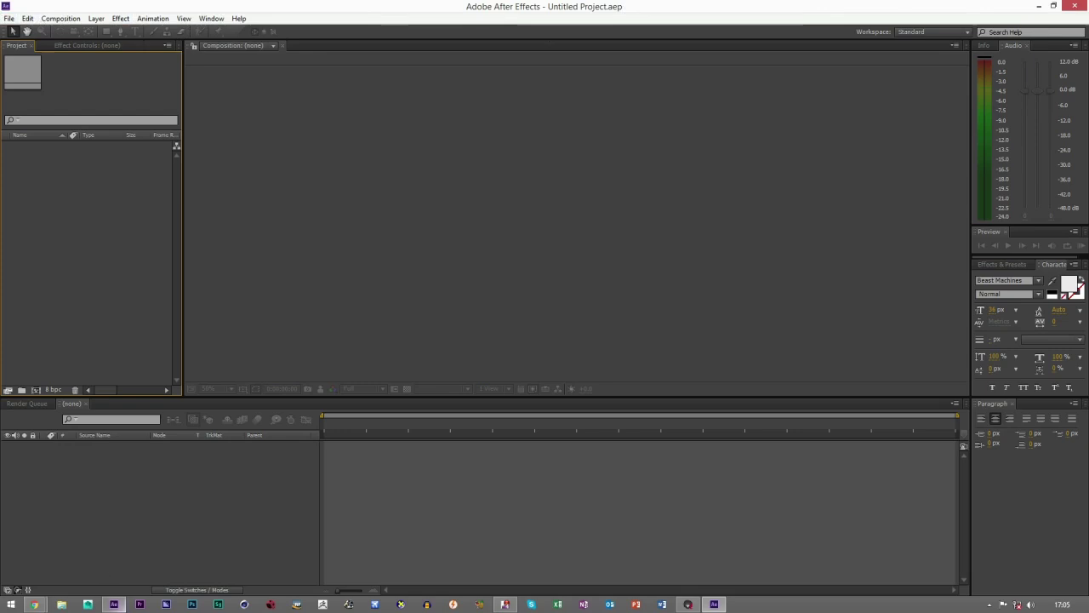
{"action": "left_click", "coordinate": [511, 304]}
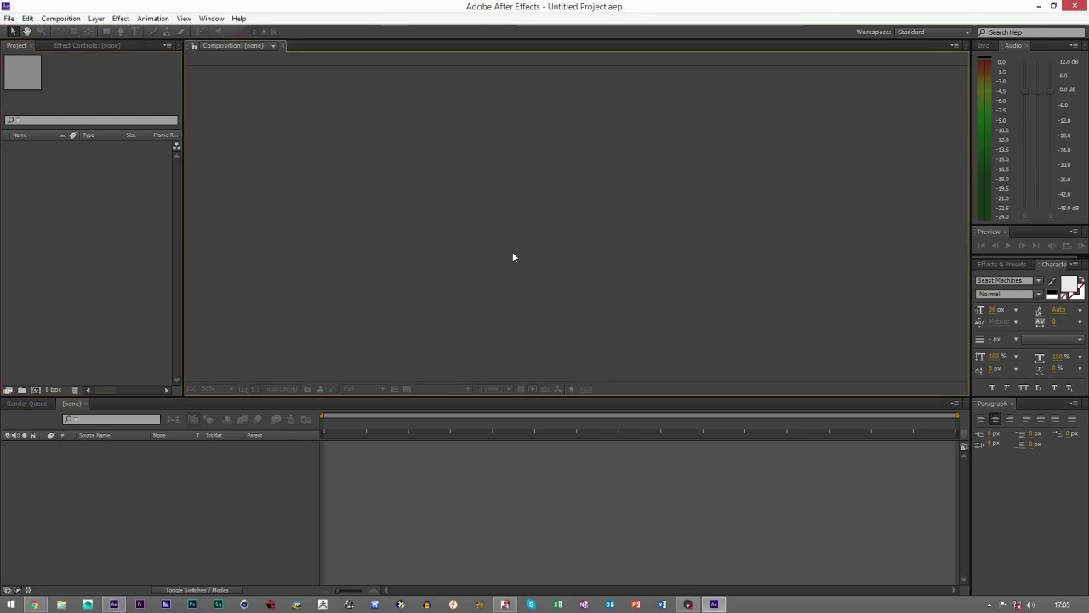
Import the turntable000 folder's frames as a PNG sequence.
{"action": "left_click", "coordinate": [166, 225]}
{"action": "right_click", "coordinate": [71, 227]}
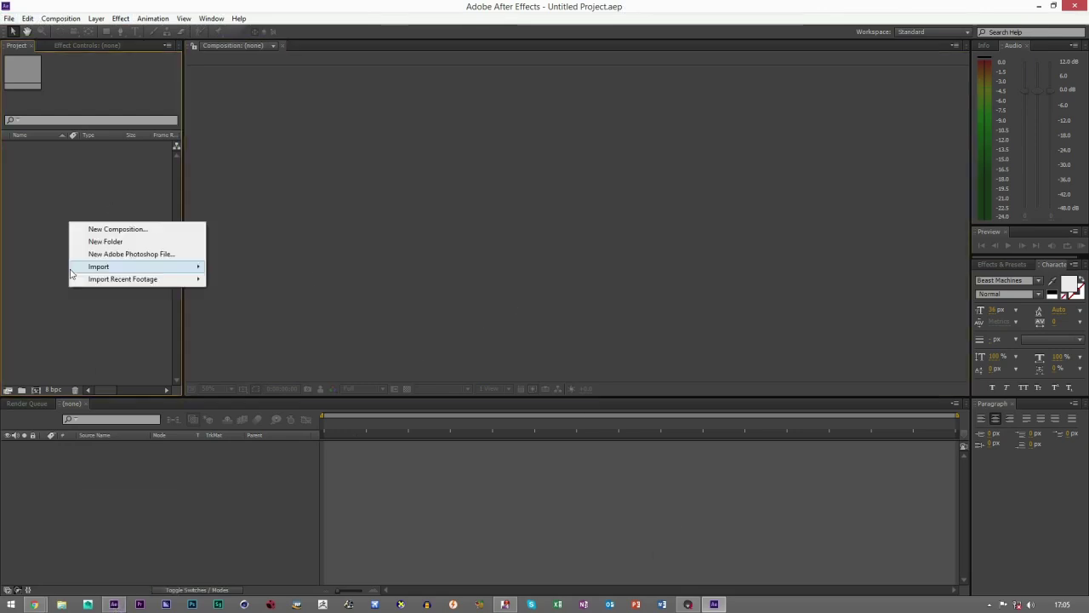
{"action": "mouse_move", "coordinate": [153, 266]}
{"action": "left_click", "coordinate": [318, 269]}
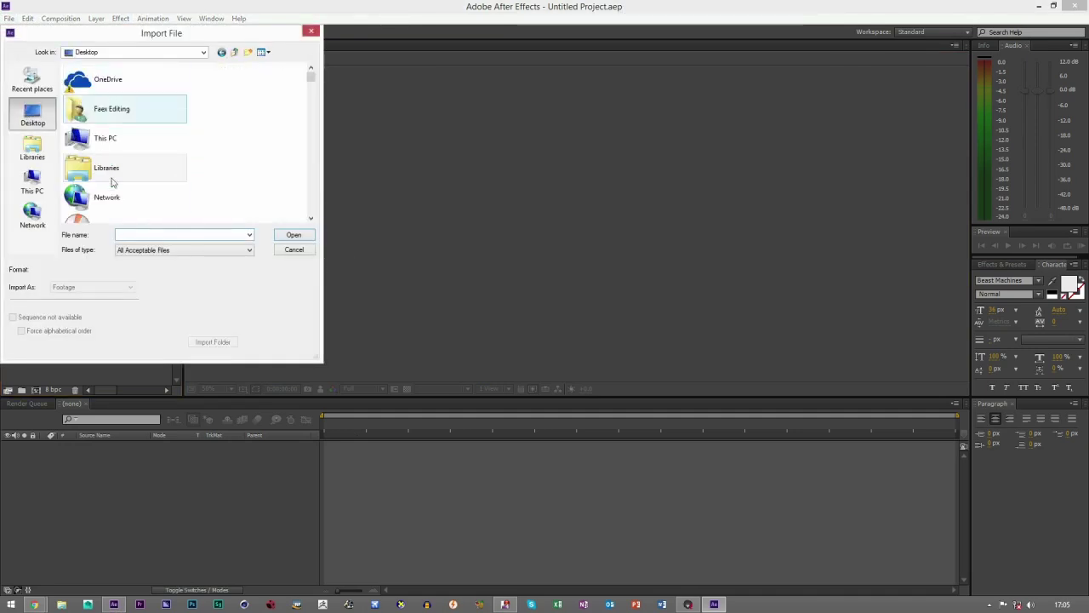
{"action": "left_click_drag", "start_coordinate": [311, 85], "coordinate": [309, 119]}
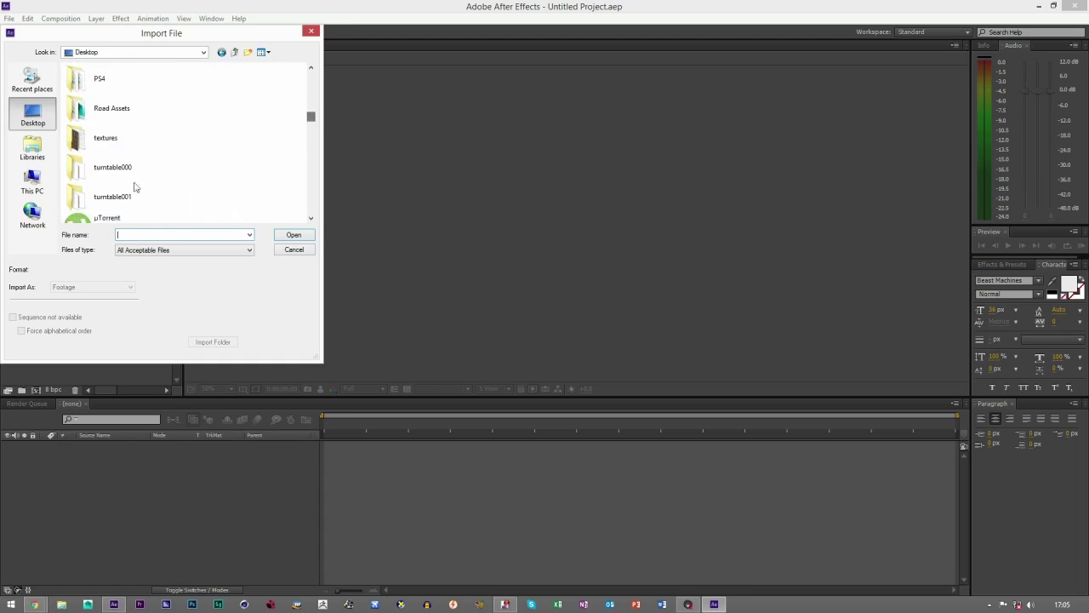
{"action": "double_click", "coordinate": [115, 186]}
{"action": "left_click", "coordinate": [91, 103]}
{"action": "left_click", "coordinate": [294, 234]}
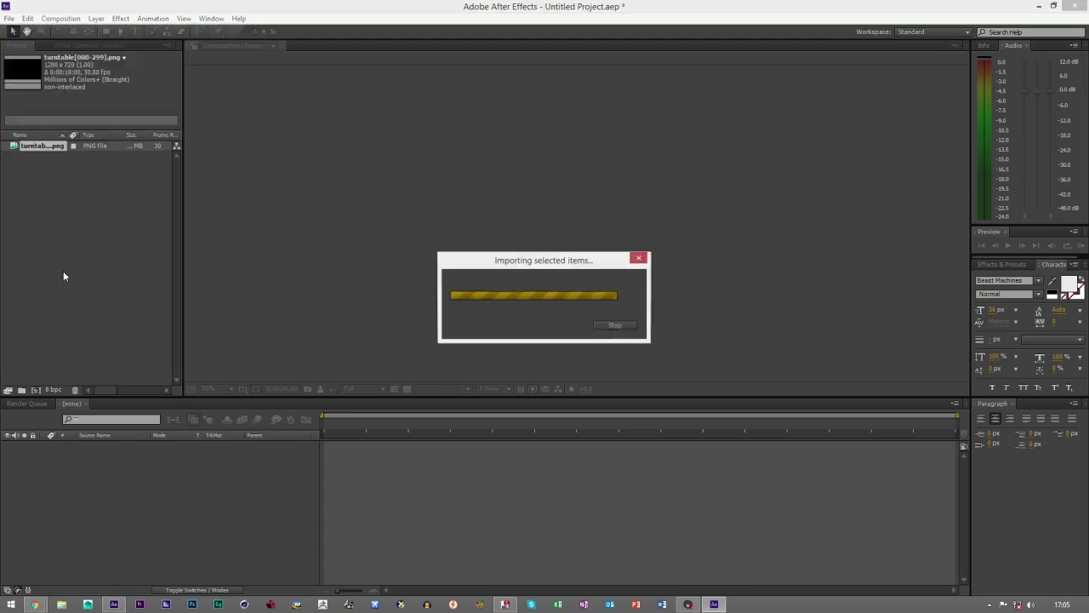
Import the other turntable render folder's frames as a second PNG sequence.
{"action": "right_click", "coordinate": [63, 195]}
{"action": "mouse_move", "coordinate": [136, 242]}
{"action": "left_click", "coordinate": [213, 244]}
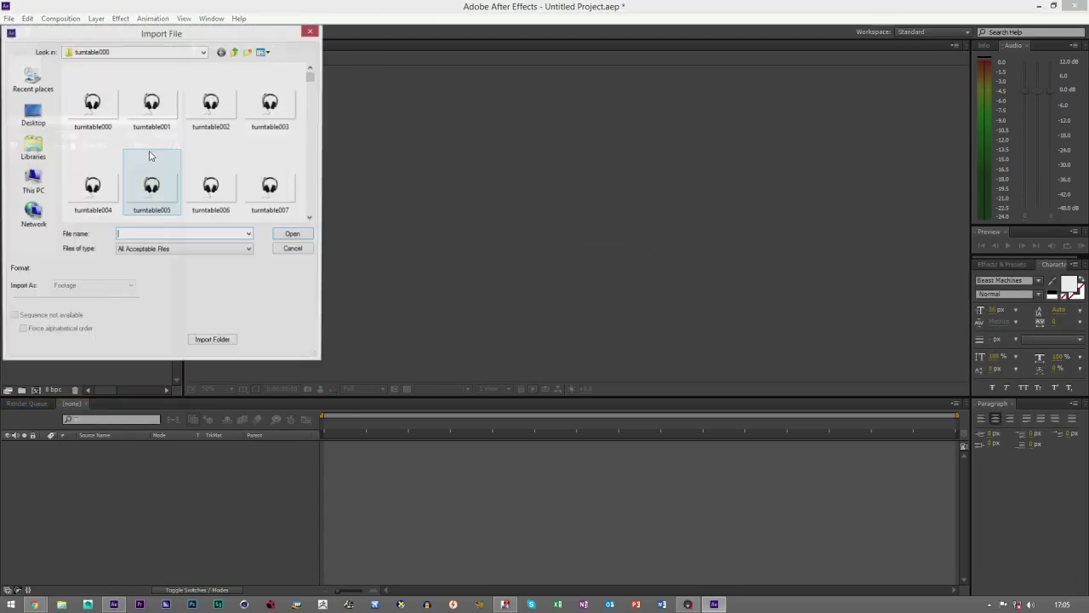
{"action": "left_click", "coordinate": [235, 52]}
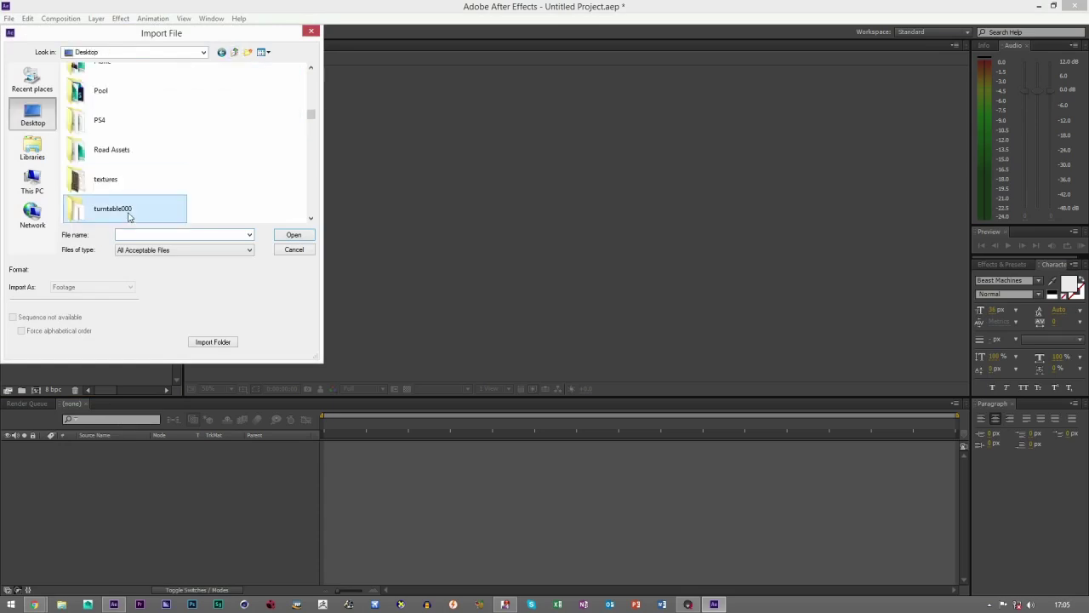
{"action": "scroll", "coordinate": [128, 196], "scroll_direction": "down", "scroll_amount": 2}
{"action": "double_click", "coordinate": [128, 165]}
{"action": "double_click", "coordinate": [94, 101]}
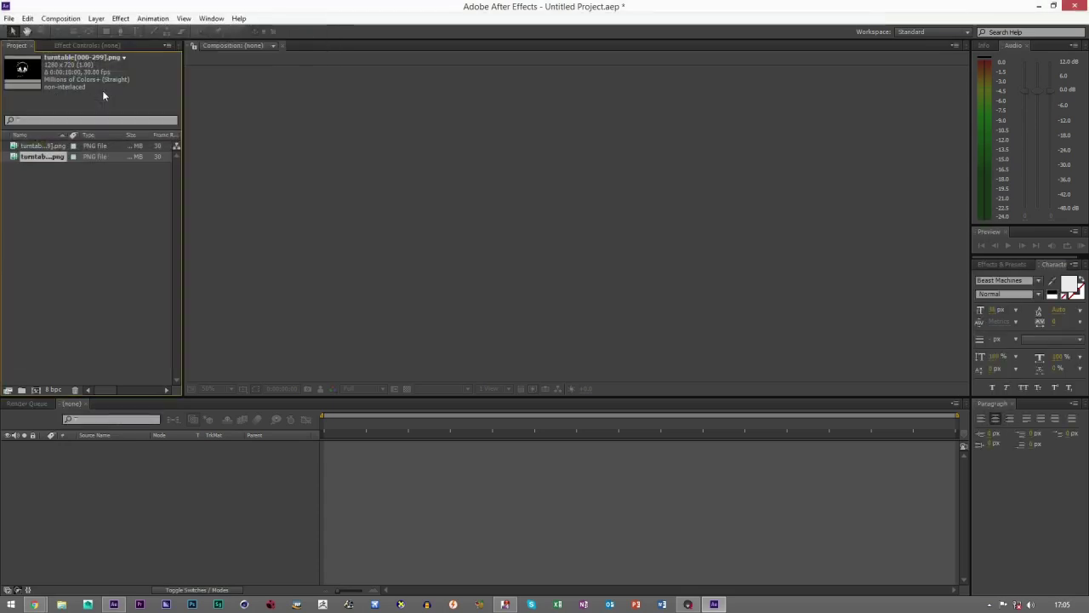
{"action": "left_click", "coordinate": [63, 244]}
Create Comp 1 at 1280×720, 30 fps, locked 16:9 aspect, lasting 0:00:10:00.
{"action": "left_click", "coordinate": [49, 147]}
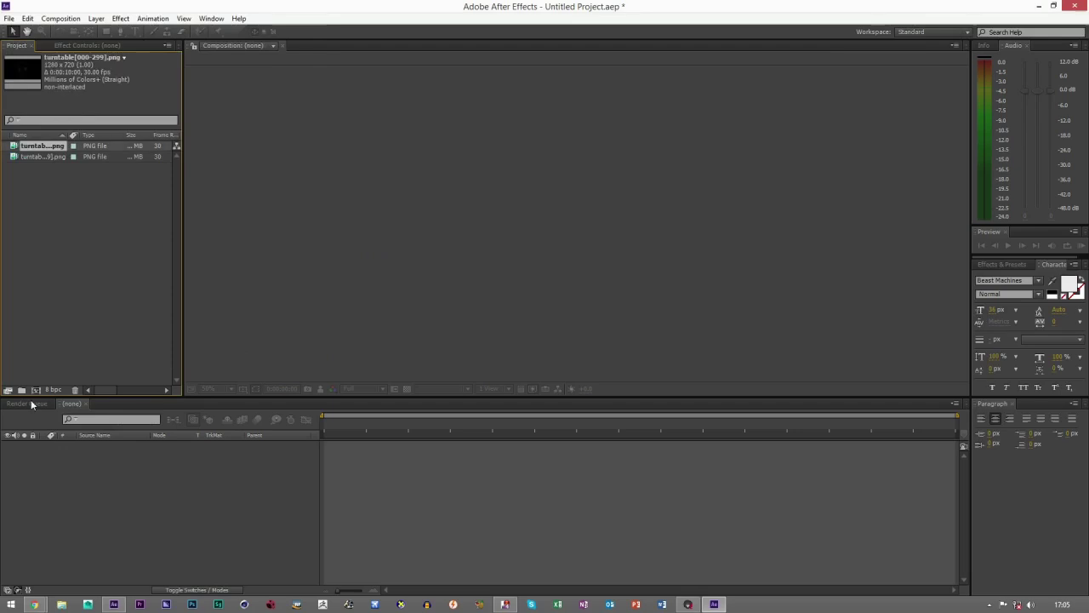
{"action": "right_click", "coordinate": [80, 205]}
{"action": "left_click", "coordinate": [60, 18]}
{"action": "left_click", "coordinate": [61, 18]}
{"action": "left_click", "coordinate": [73, 31]}
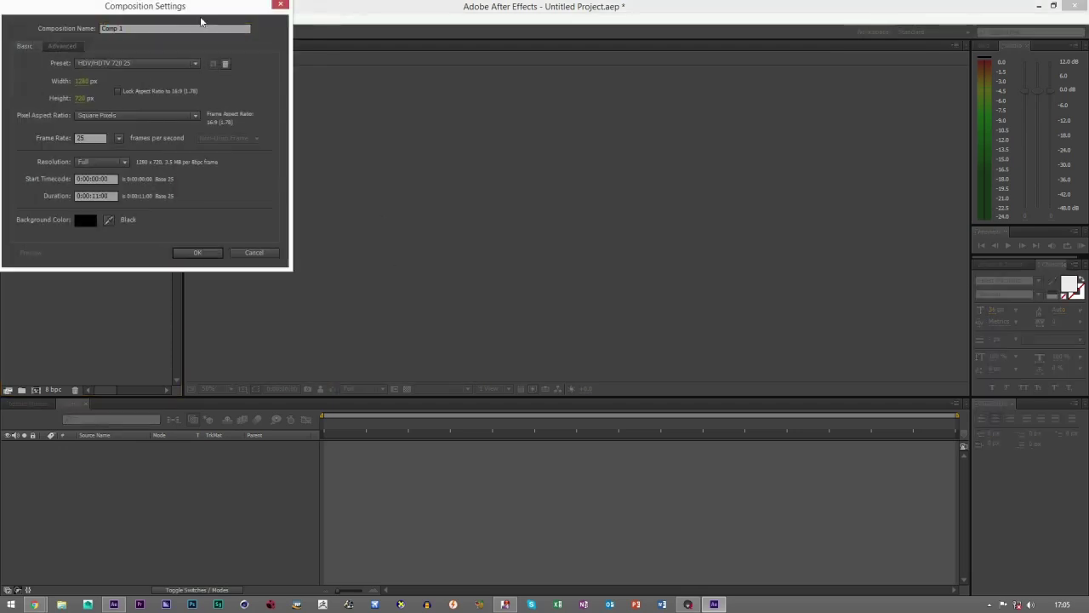
{"action": "left_click_drag", "start_coordinate": [194, 19], "coordinate": [521, 179]}
{"action": "double_click", "coordinate": [420, 301]}
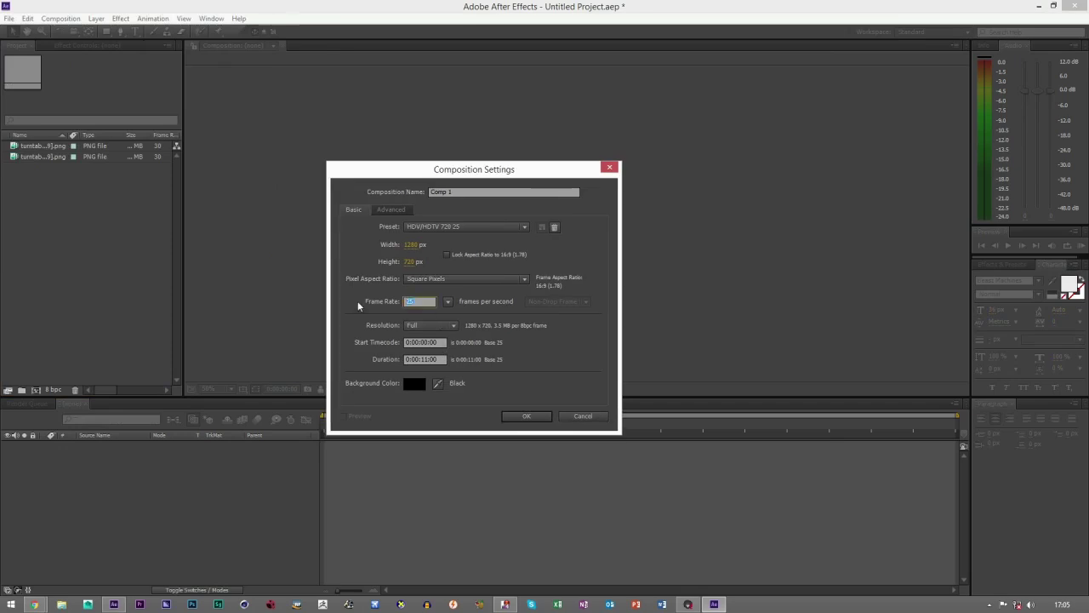
{"action": "type", "text": "30"}
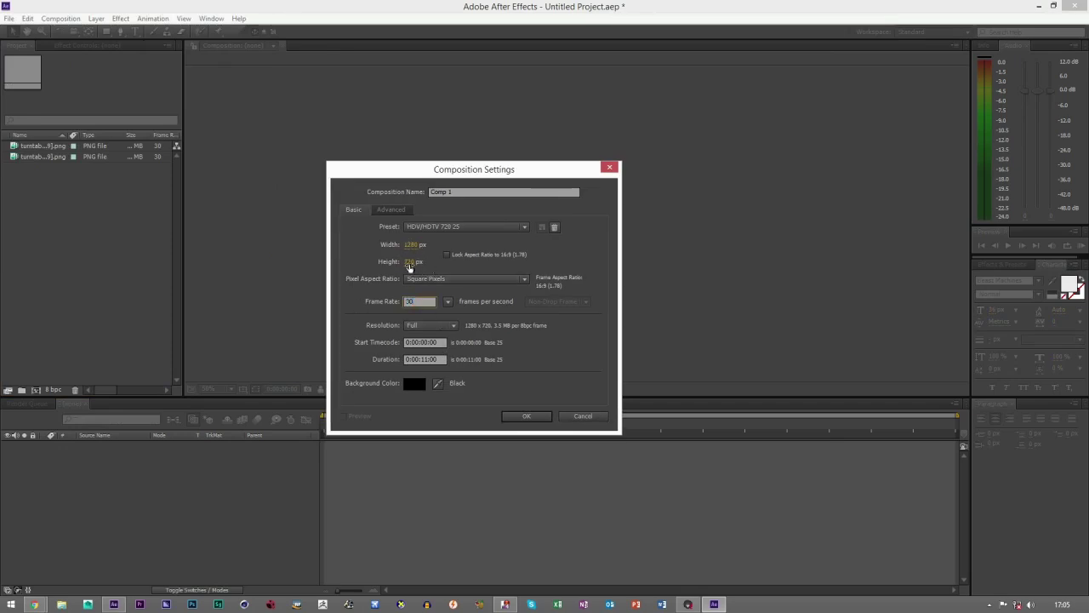
{"action": "left_click", "coordinate": [446, 255]}
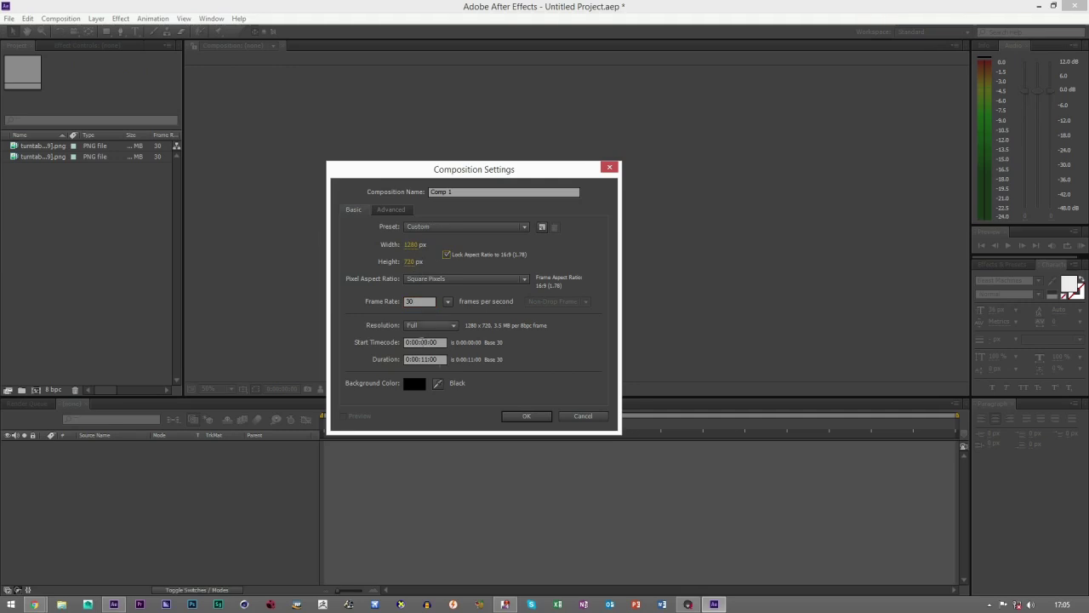
{"action": "left_click", "coordinate": [428, 359]}
{"action": "type", "text": "0"}
{"action": "left_click", "coordinate": [507, 416]}
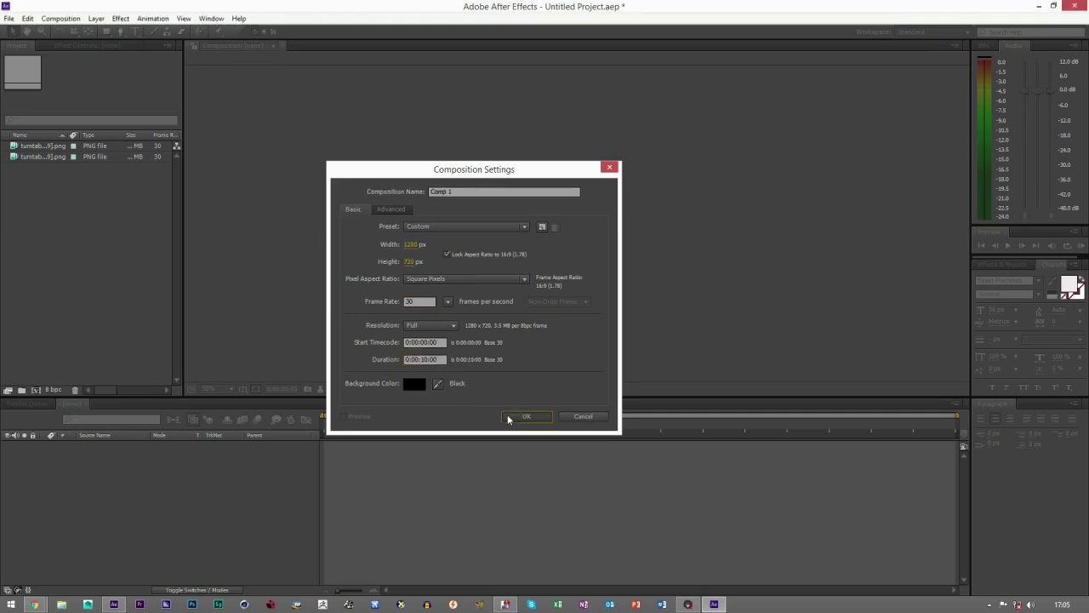
{"action": "left_click_drag", "start_coordinate": [56, 186], "coordinate": [40, 162]}
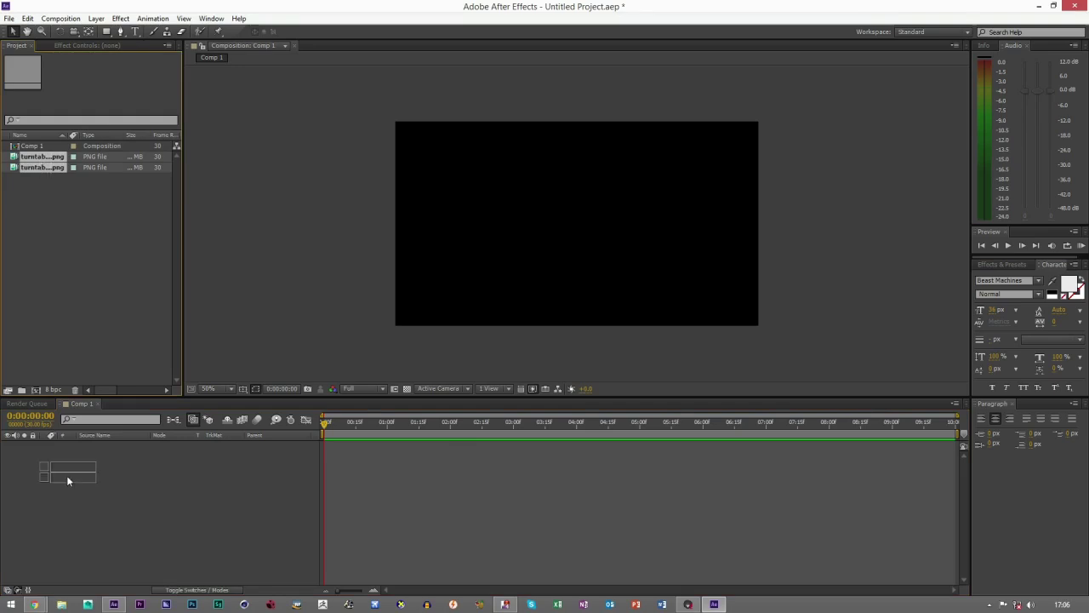
Add both turntable sequences as Comp 1 layers and time-stretch them to 50%.
{"action": "left_click_drag", "start_coordinate": [68, 476], "coordinate": [95, 461]}
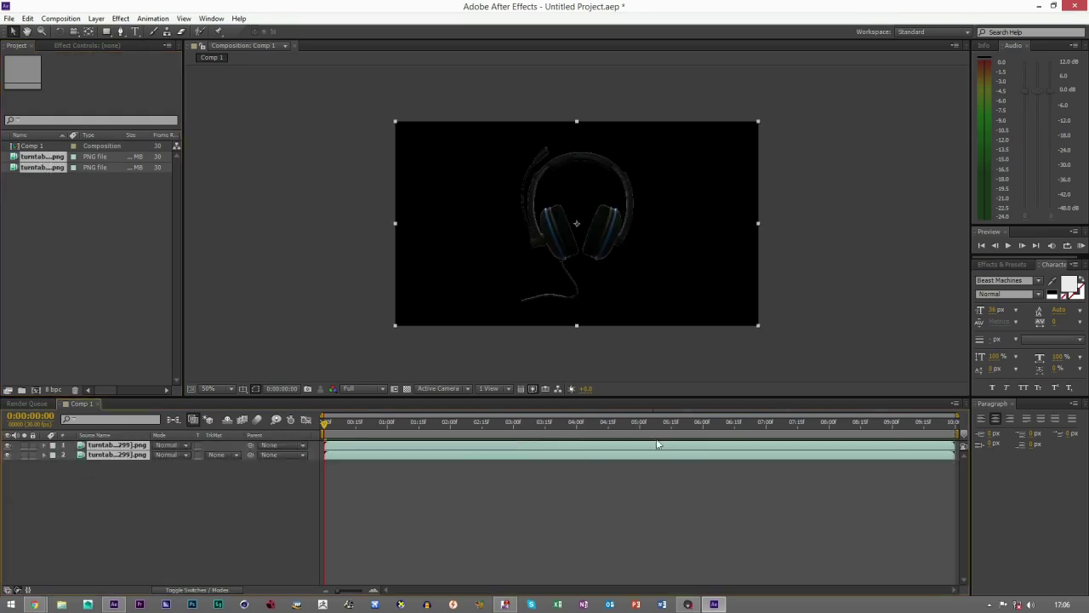
{"action": "left_click_drag", "start_coordinate": [349, 426], "coordinate": [954, 446]}
{"action": "left_click", "coordinate": [97, 18]}
{"action": "mouse_move", "coordinate": [170, 151]}
{"action": "left_click", "coordinate": [340, 181]}
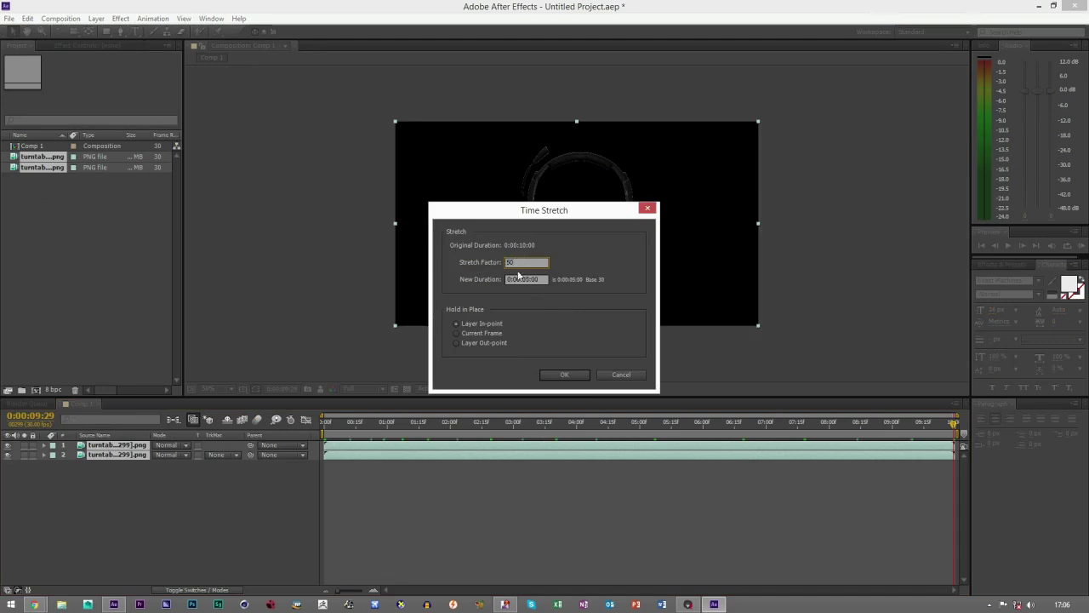
{"action": "left_click", "coordinate": [558, 375]}
Check the animation at 02:18 and hide the white wireframe layer.
{"action": "left_click", "coordinate": [785, 323]}
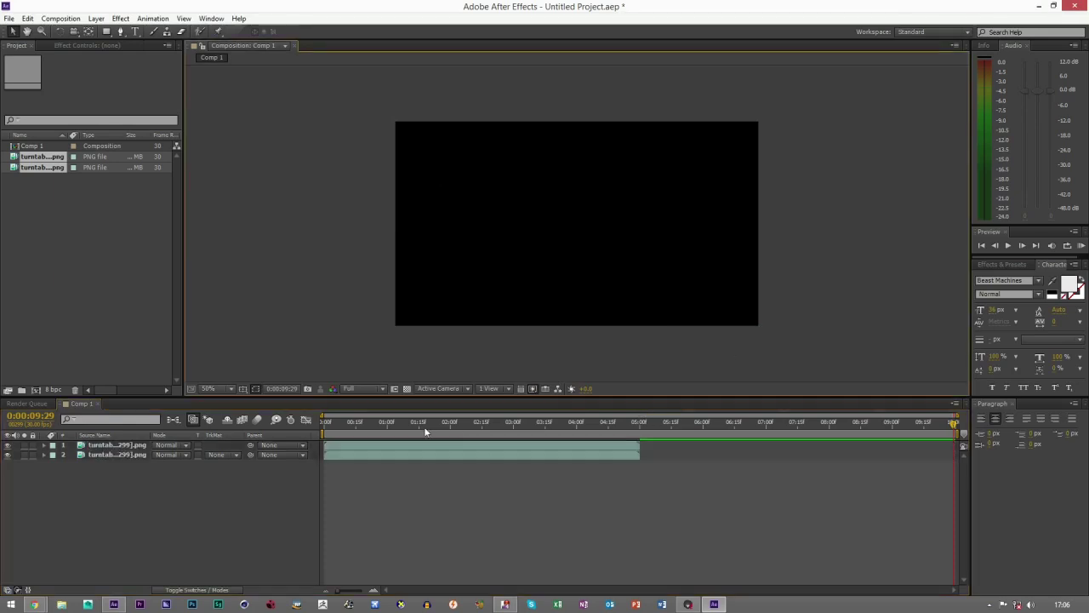
{"action": "left_click", "coordinate": [440, 444]}
{"action": "left_click", "coordinate": [488, 422]}
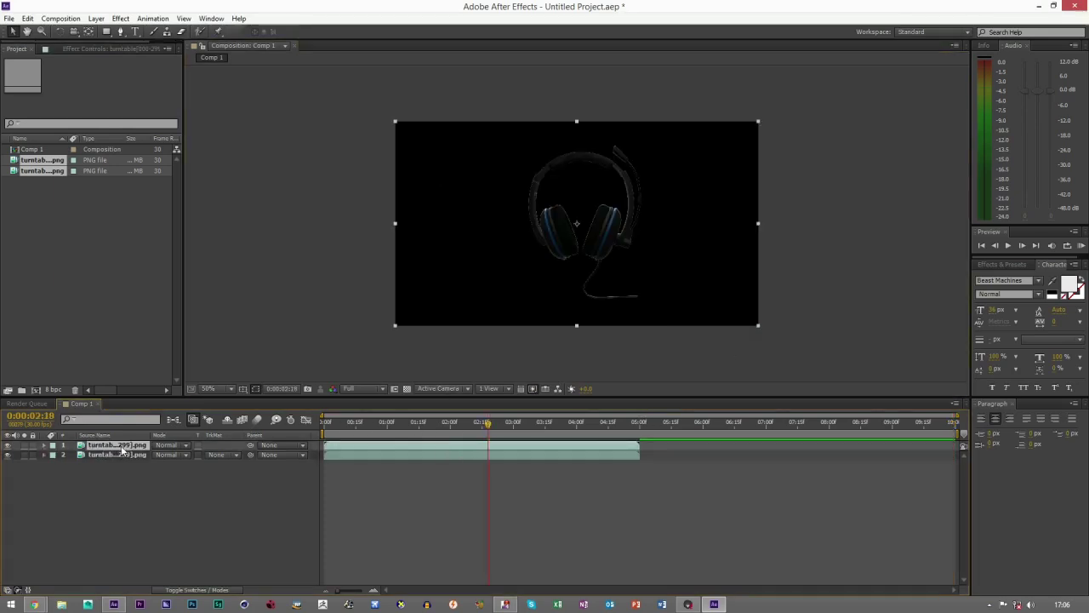
{"action": "key", "text": "ctrl+a"}
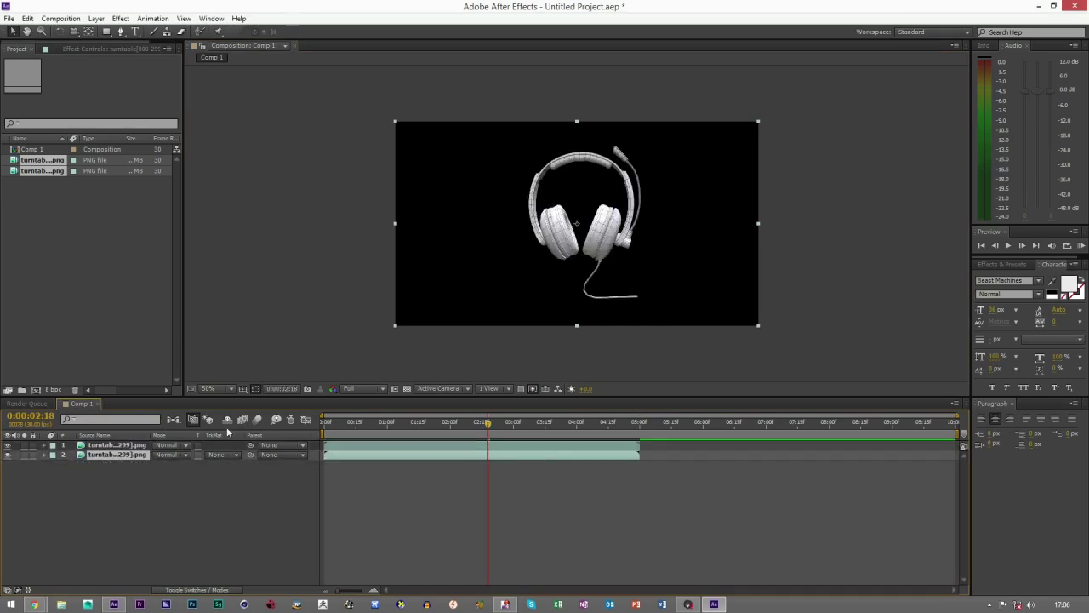
{"action": "left_click", "coordinate": [117, 444]}
{"action": "left_click", "coordinate": [9, 452]}
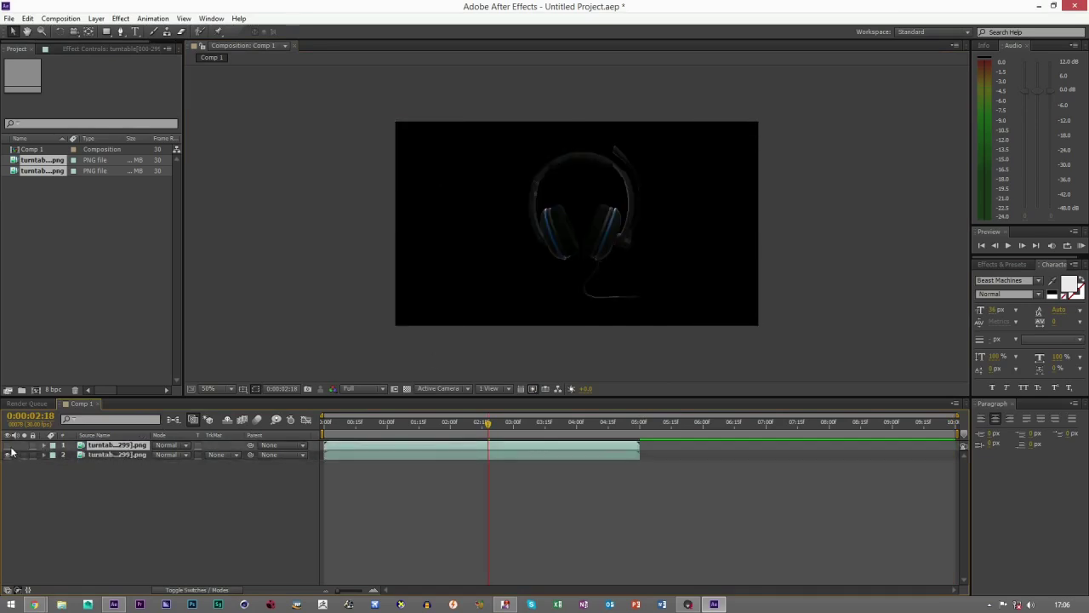
Duplicate the dark textured headset layer and move the copy to start at 05:00.
{"action": "left_click", "coordinate": [405, 456]}
{"action": "key", "text": "ctrl+d"}
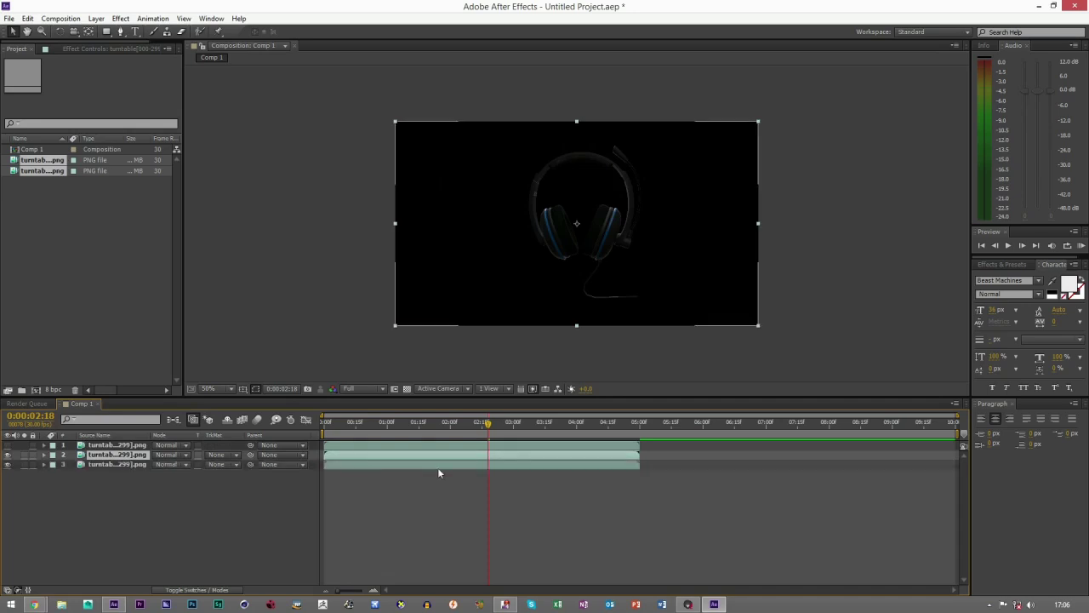
{"action": "left_click_drag", "start_coordinate": [391, 472], "coordinate": [712, 488]}
{"action": "left_click", "coordinate": [353, 353]}
Preview the composition, show the wireframe layer again and review the layers.
{"action": "left_click_drag", "start_coordinate": [382, 423], "coordinate": [986, 466]}
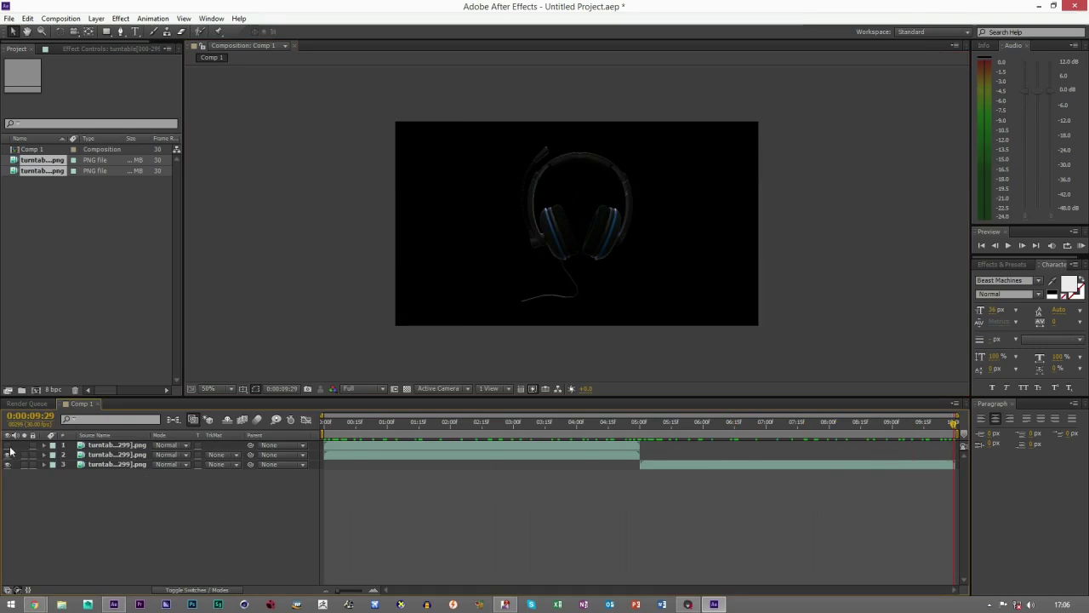
{"action": "key", "text": "space"}
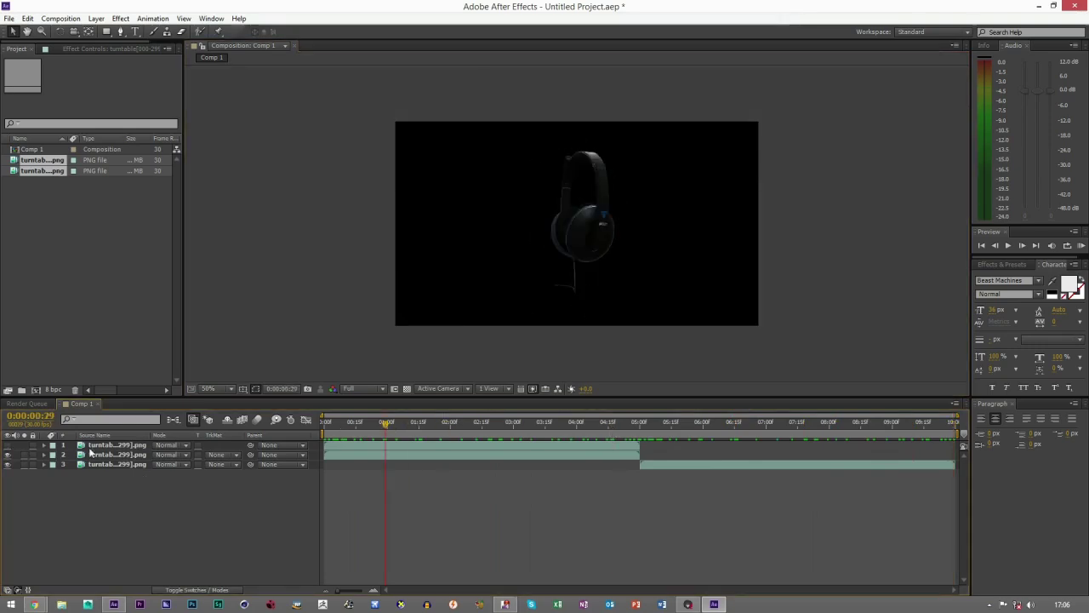
{"action": "left_click", "coordinate": [8, 444]}
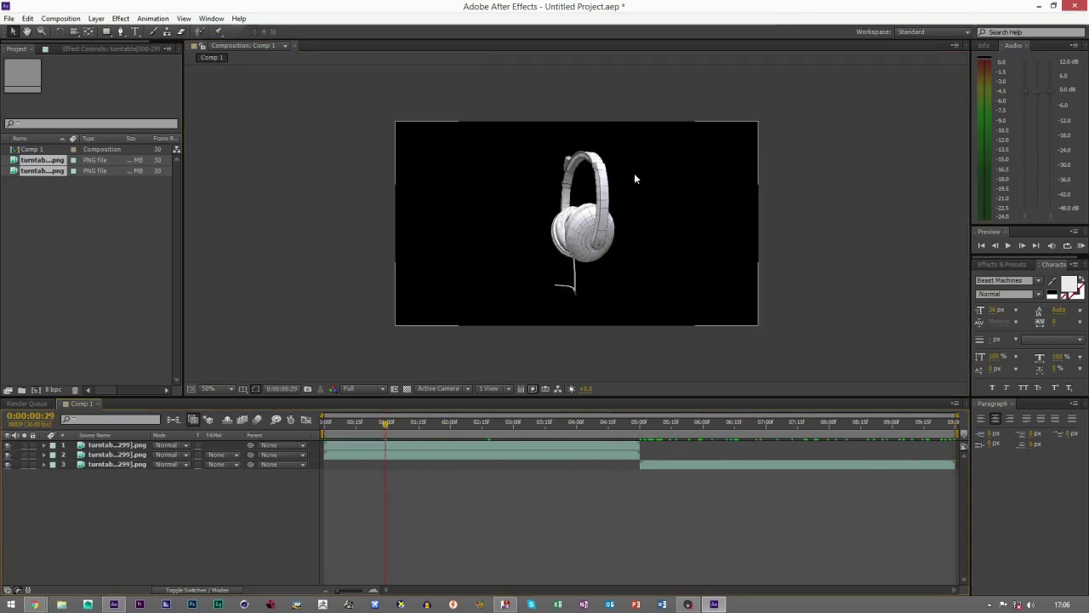
{"action": "left_click_drag", "start_coordinate": [386, 423], "coordinate": [599, 445]}
{"action": "left_click", "coordinate": [599, 445]}
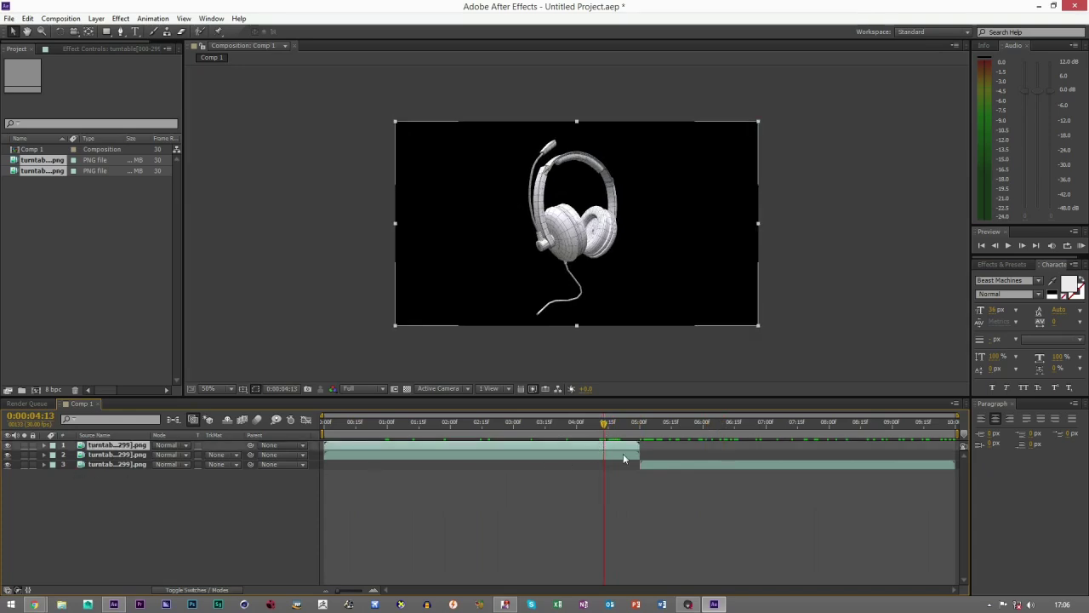
{"action": "left_click", "coordinate": [120, 463]}
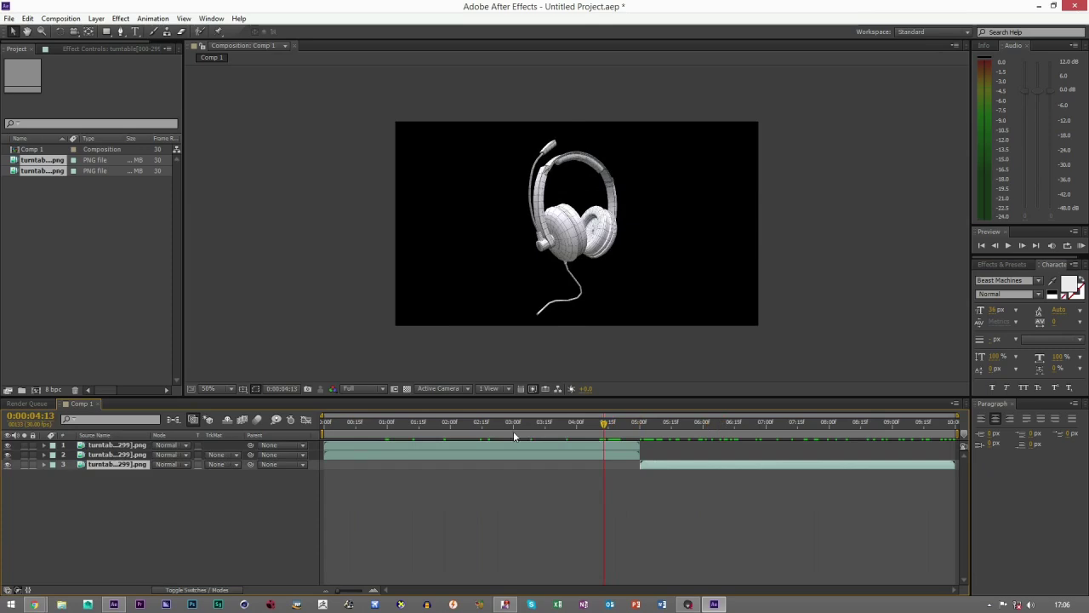
{"action": "left_click", "coordinate": [543, 447]}
Reveal the wireframe's opacity, key it at 04:13, and check the fade near 05:00.
{"action": "left_click", "coordinate": [94, 464], "text": "shift"}
{"action": "key", "text": "t"}
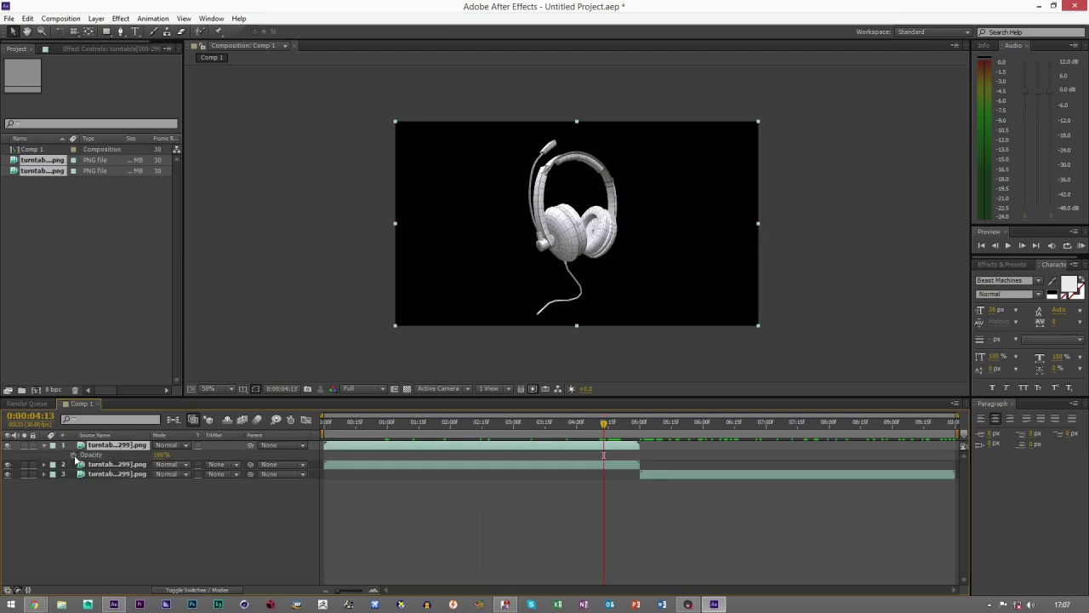
{"action": "left_click", "coordinate": [73, 455]}
{"action": "left_click", "coordinate": [642, 423]}
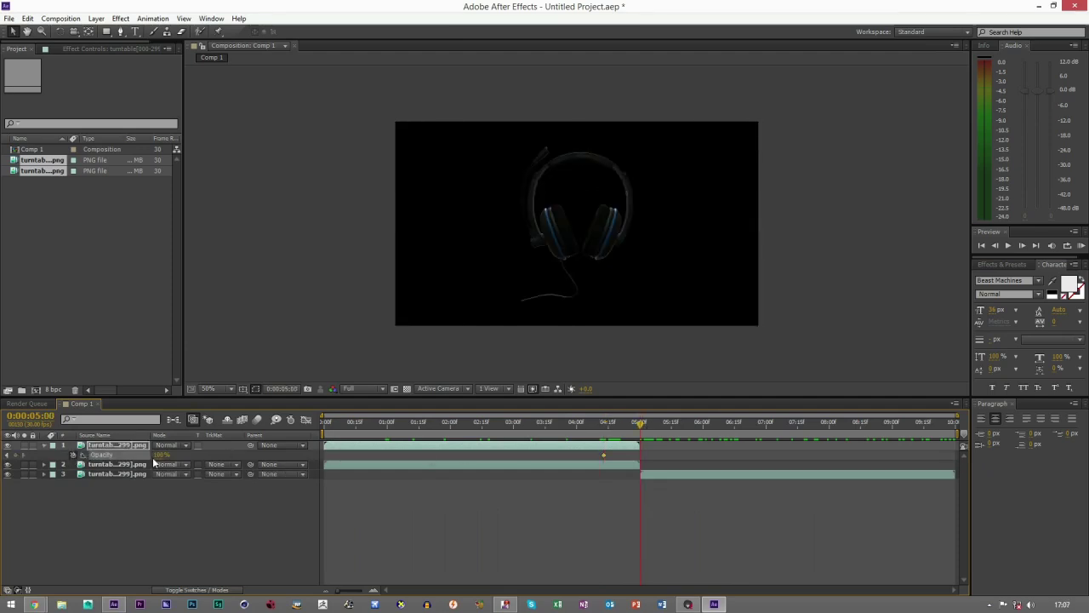
{"action": "left_click_drag", "start_coordinate": [609, 423], "coordinate": [679, 428]}
{"action": "key", "text": "period"}
{"action": "key", "text": "period"}
Fit the whole composition in the viewer and preview the crossfade from the start.
{"action": "left_click", "coordinate": [610, 427]}
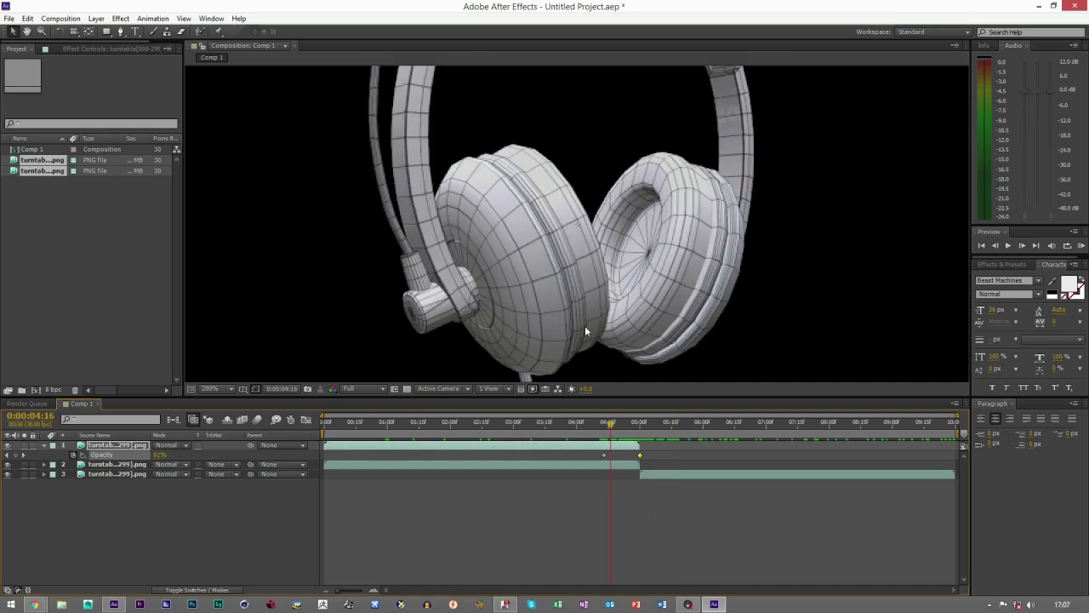
{"action": "key", "text": "comma"}
{"action": "left_click", "coordinate": [229, 390]}
{"action": "left_click", "coordinate": [212, 182]}
{"action": "left_click", "coordinate": [338, 424]}
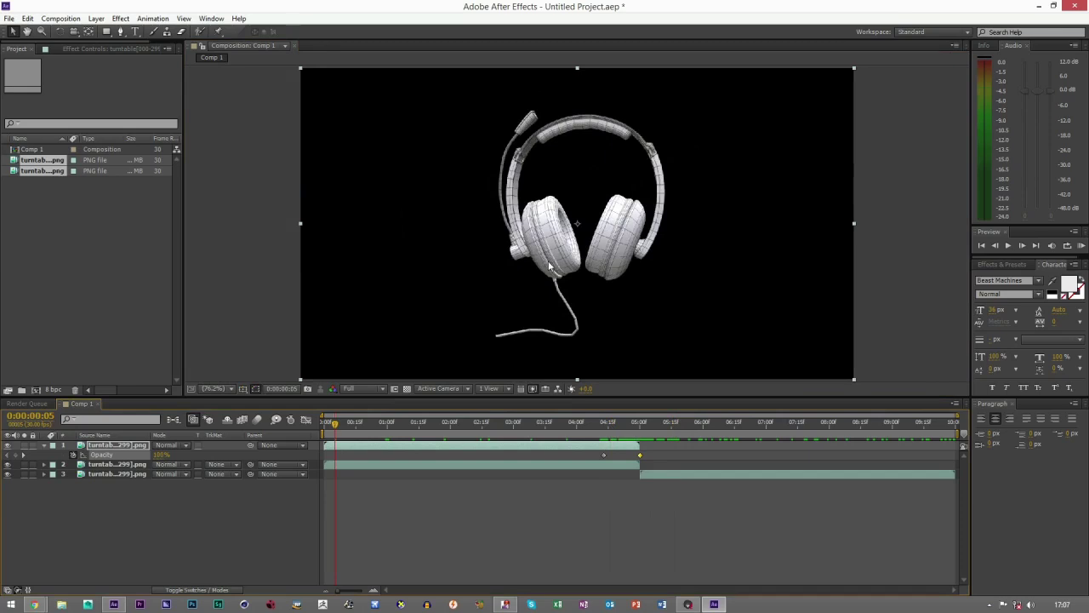
{"action": "left_click_drag", "start_coordinate": [366, 431], "coordinate": [567, 425]}
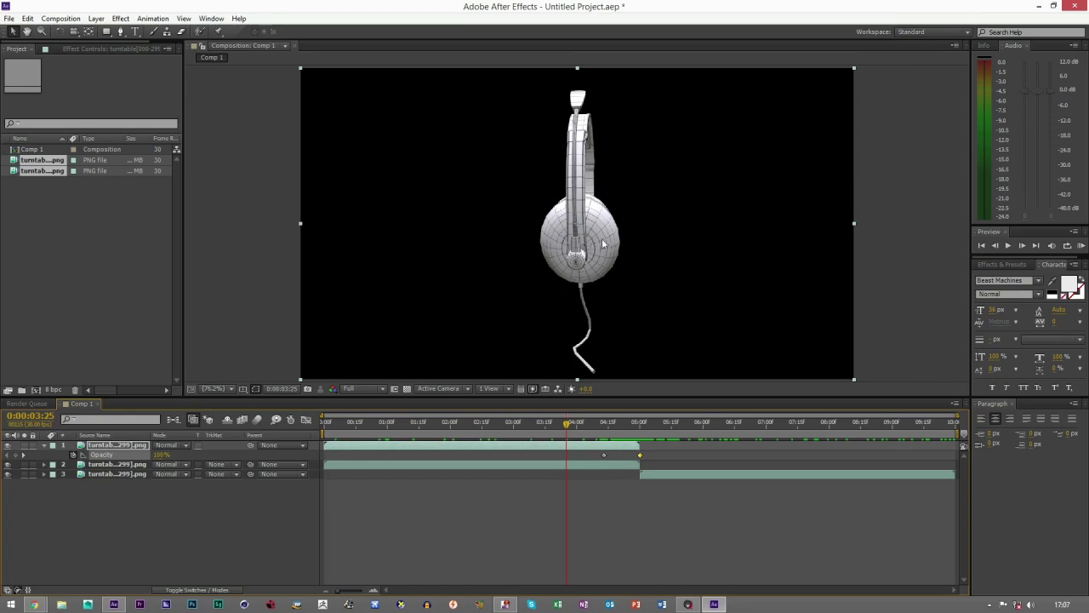
Scrub between 0:00:03:16 and 0:00:05:22 to inspect the wireframe-to-textured fade.
{"action": "scroll", "coordinate": [587, 221], "scroll_direction": "up", "scroll_amount": 5}
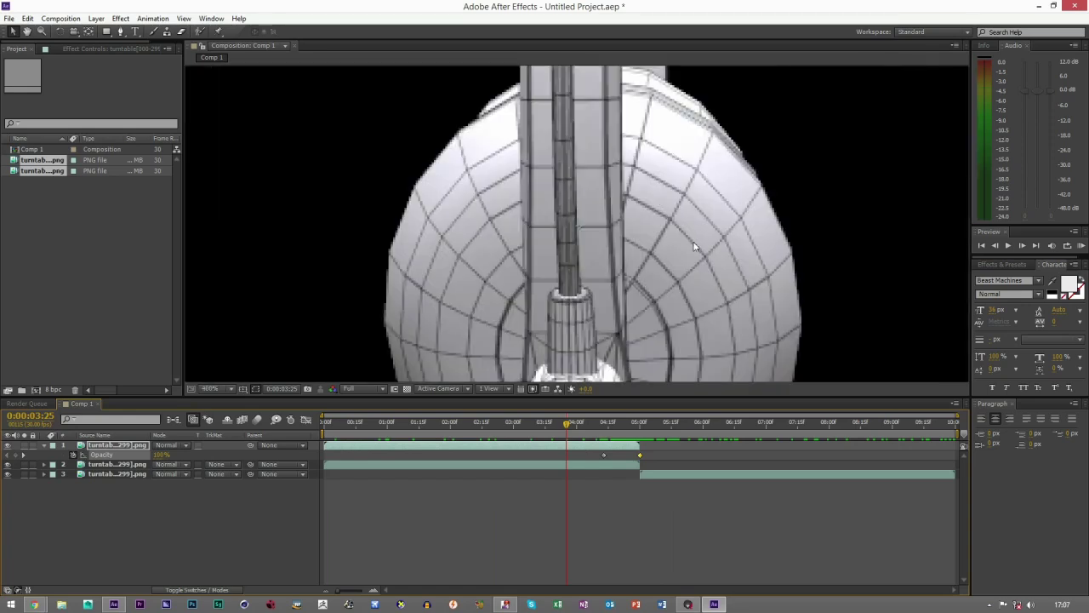
{"action": "scroll", "coordinate": [696, 262], "scroll_direction": "down", "scroll_amount": 5}
{"action": "left_click_drag", "start_coordinate": [599, 429], "coordinate": [691, 430]}
{"action": "scroll", "coordinate": [610, 289], "scroll_direction": "up", "scroll_amount": 5}
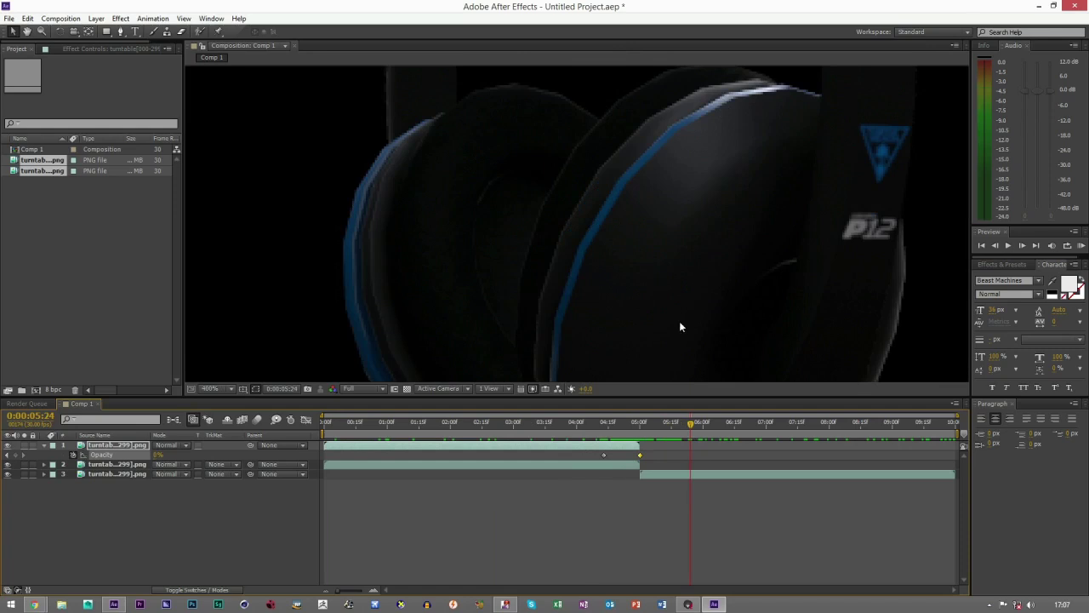
{"action": "scroll", "coordinate": [729, 252], "scroll_direction": "down", "scroll_amount": 5}
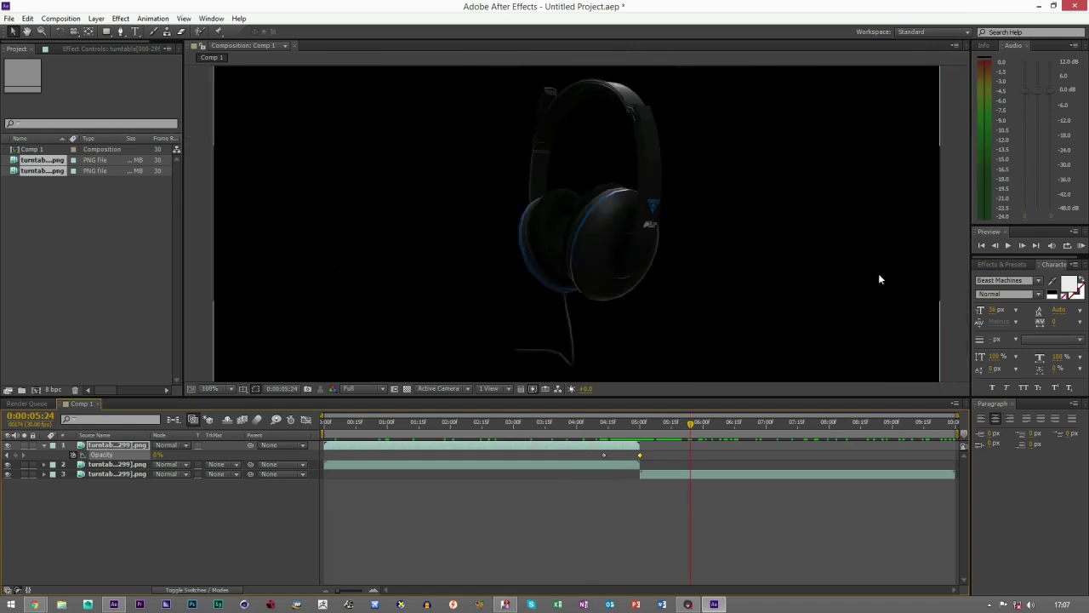
{"action": "scroll", "coordinate": [871, 280], "scroll_direction": "down", "scroll_amount": 1}
{"action": "left_click", "coordinate": [548, 430]}
{"action": "left_click_drag", "start_coordinate": [636, 433], "coordinate": [947, 448]}
Trim the middle headset layer's in point to 0:00:04:13 and scrub through the fade.
{"action": "left_click", "coordinate": [939, 476]}
{"action": "key", "text": "F2"}
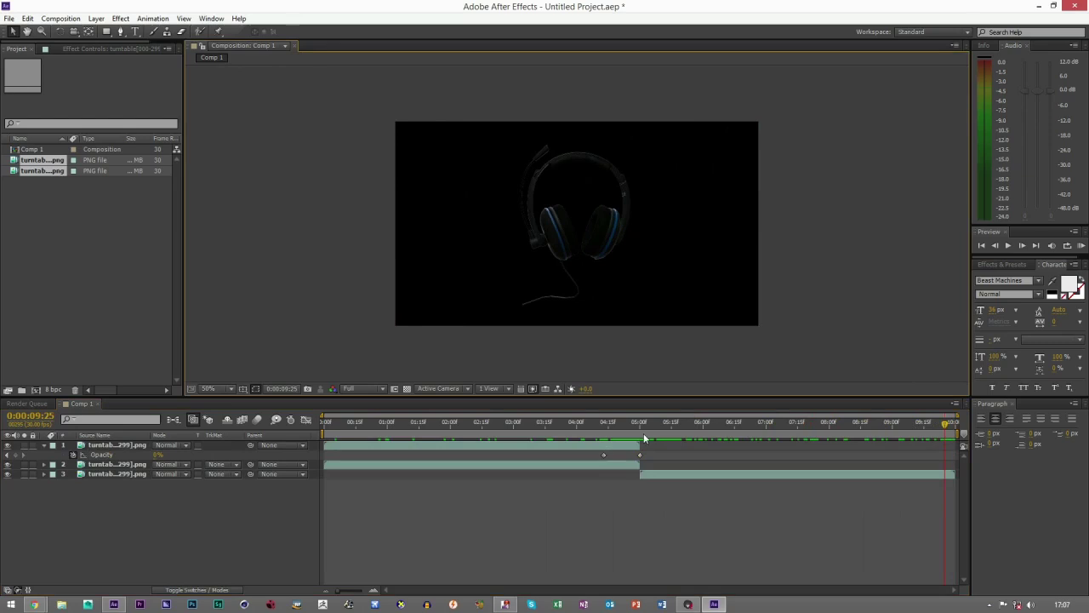
{"action": "left_click", "coordinate": [609, 429]}
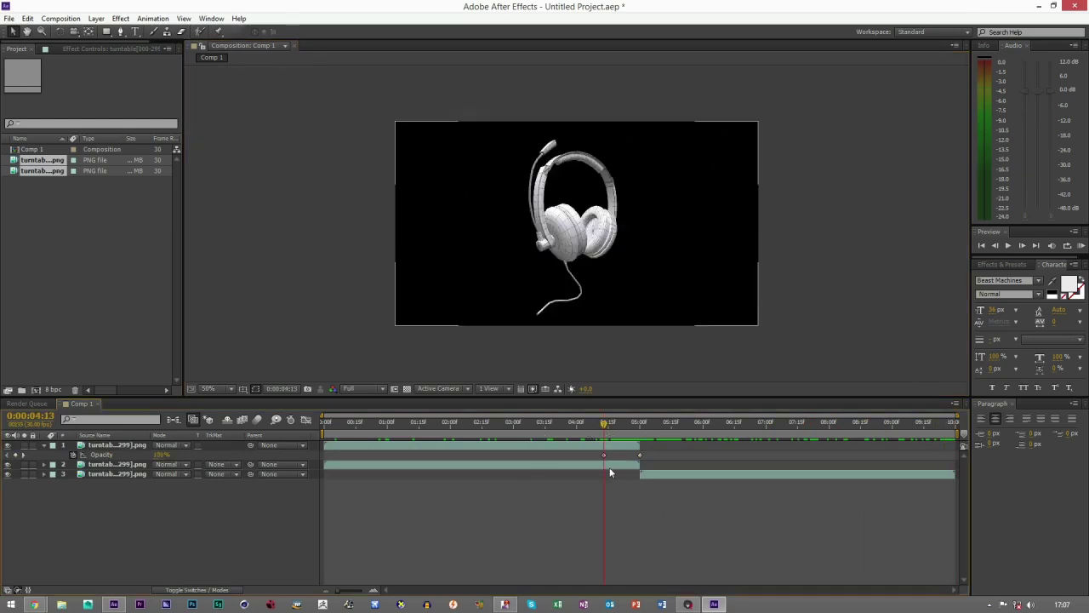
{"action": "left_click", "coordinate": [609, 467]}
{"action": "key", "text": "alt+bracketleft"}
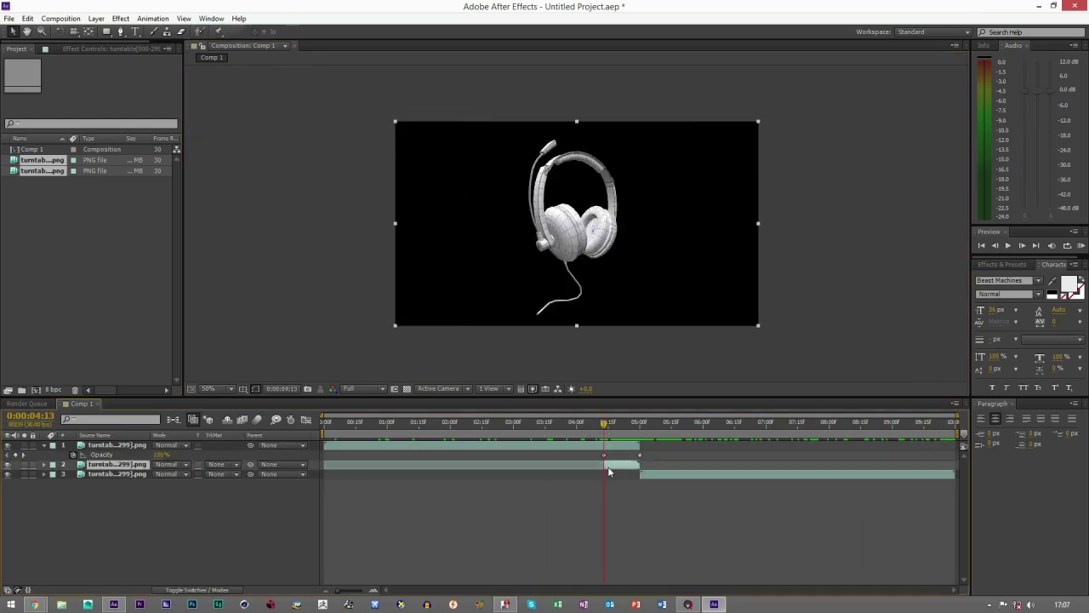
{"action": "left_click", "coordinate": [649, 414]}
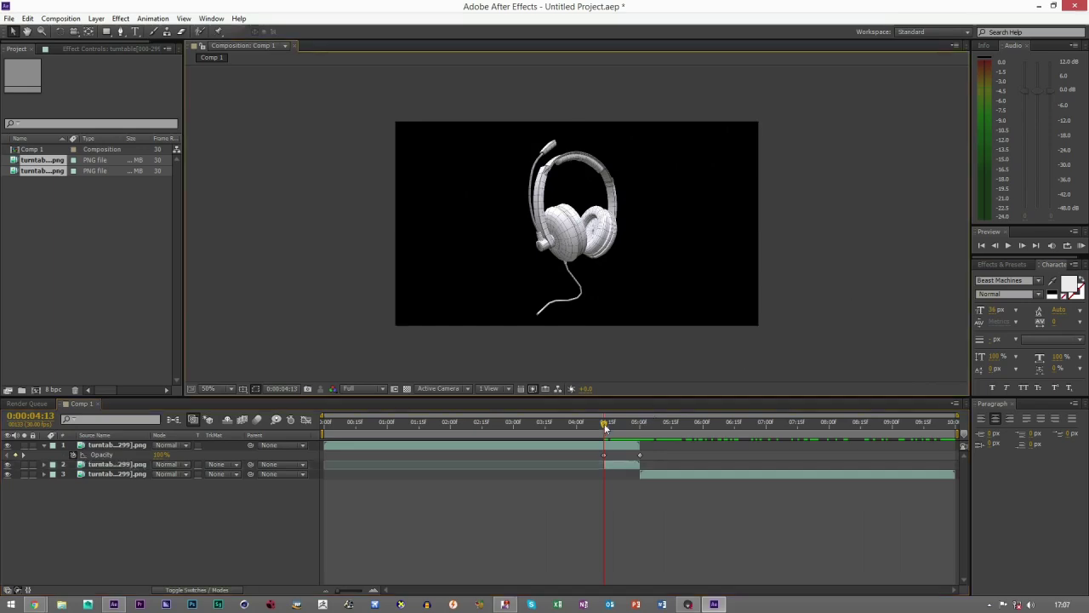
{"action": "left_click_drag", "start_coordinate": [605, 428], "coordinate": [627, 422]}
{"action": "left_click", "coordinate": [577, 358]}
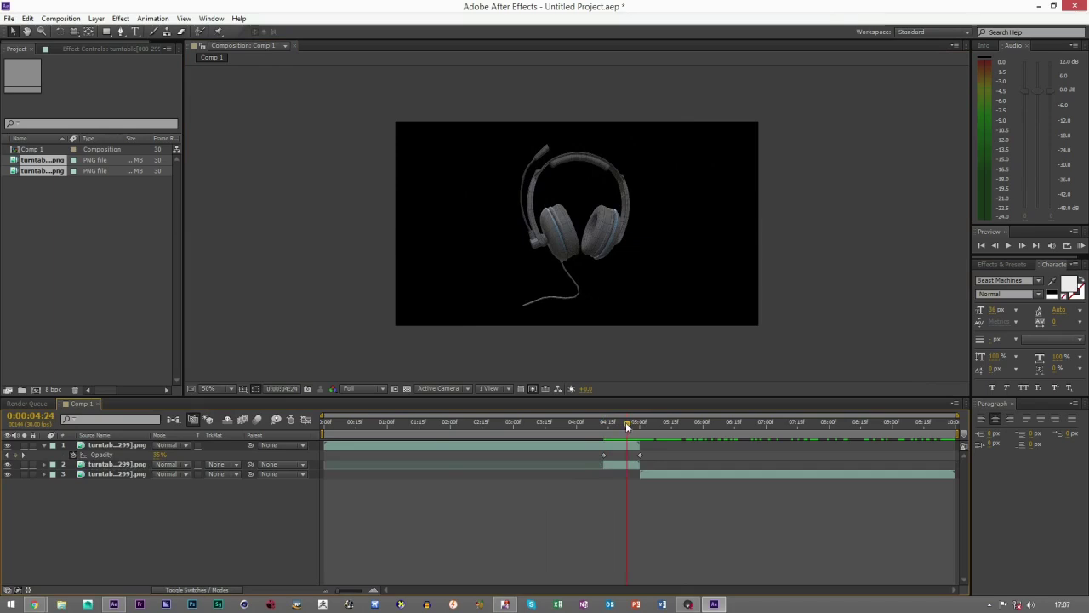
{"action": "left_click_drag", "start_coordinate": [632, 428], "coordinate": [671, 424]}
Create a composition-sized black solid and place it beneath the headset layers.
{"action": "left_click", "coordinate": [96, 18]}
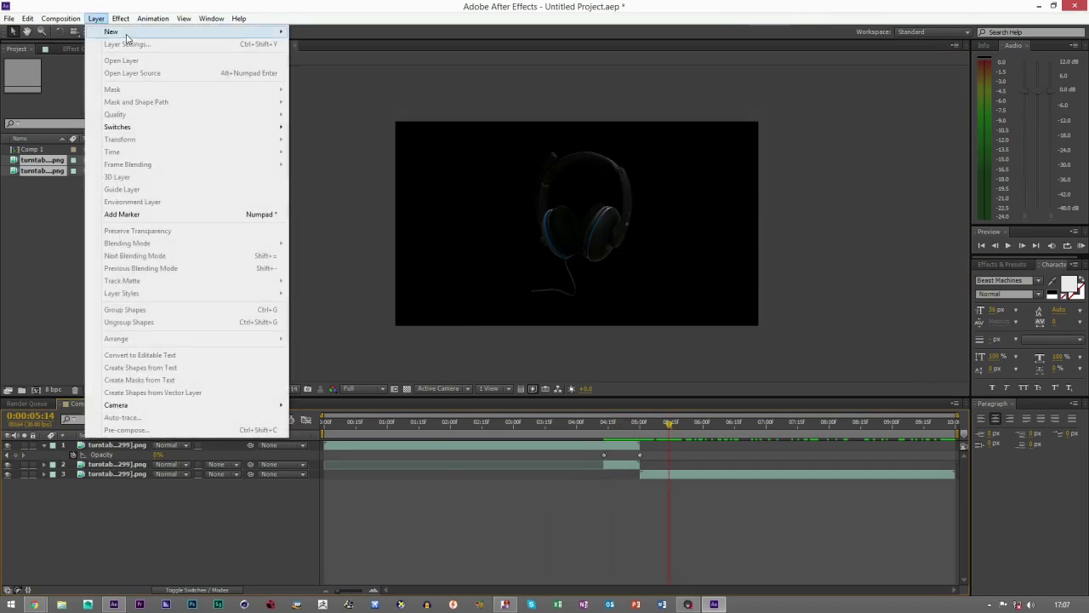
{"action": "mouse_move", "coordinate": [128, 32]}
{"action": "left_click", "coordinate": [305, 45]}
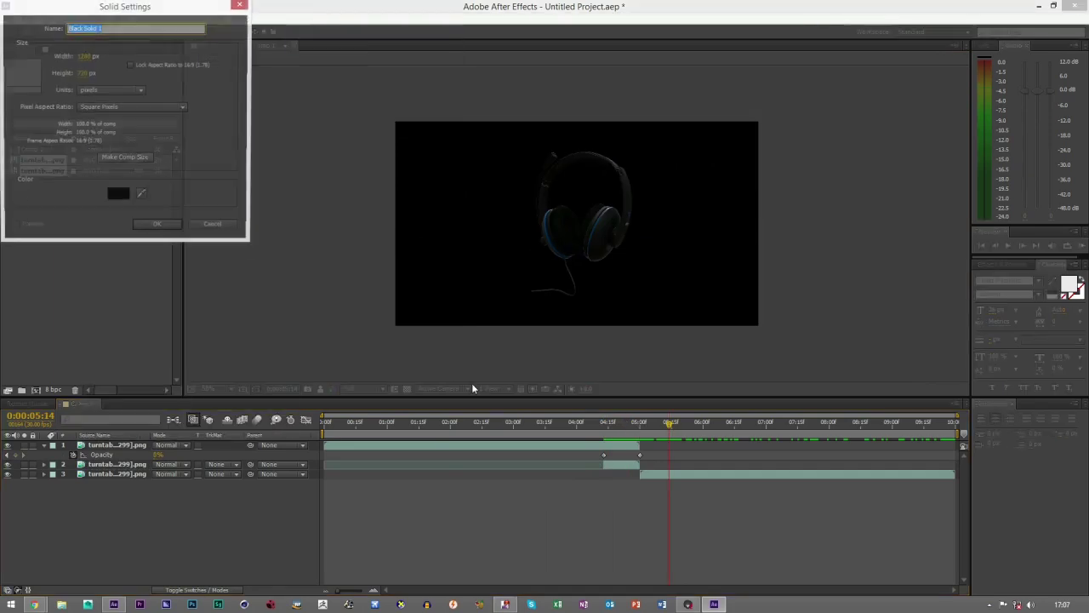
{"action": "left_click", "coordinate": [158, 228]}
{"action": "left_click_drag", "start_coordinate": [125, 484], "coordinate": [128, 489]}
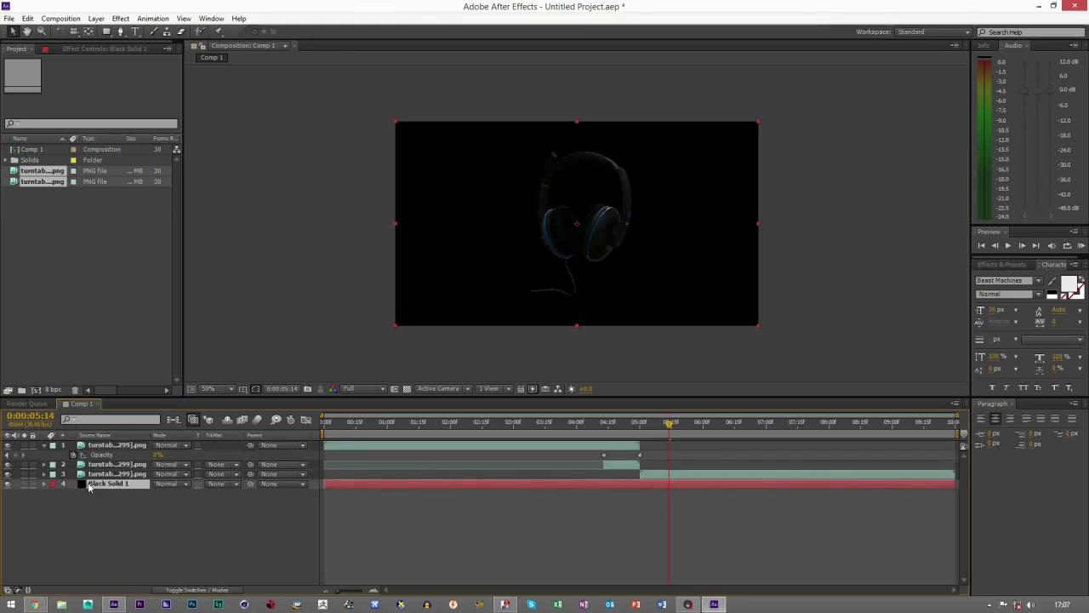
Apply a Ramp effect to the solid with Ramp Shape set to Radial.
{"action": "left_click", "coordinate": [120, 18]}
{"action": "mouse_move", "coordinate": [164, 166]}
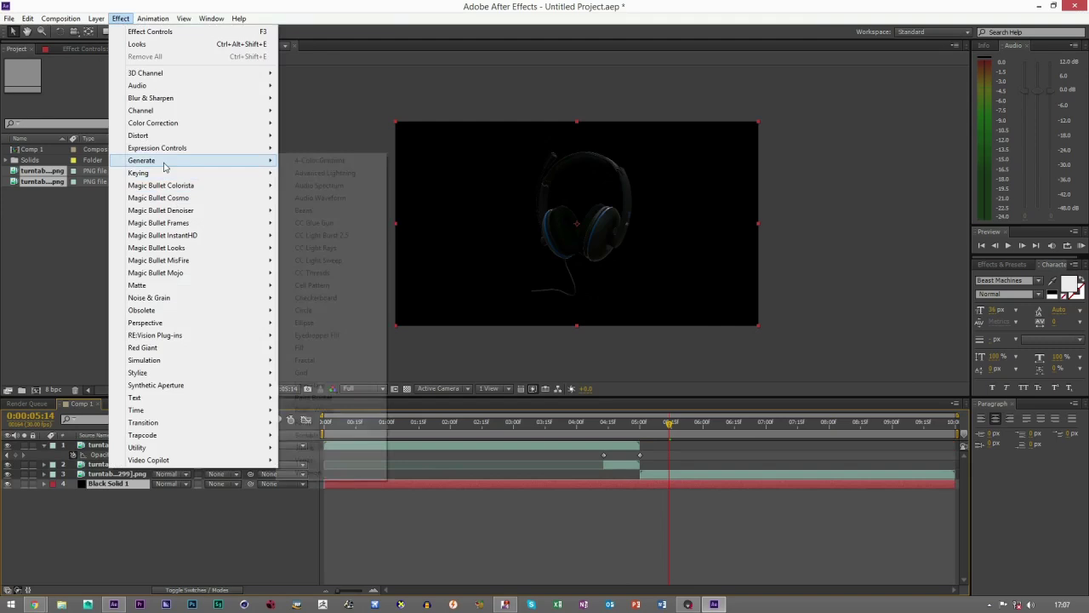
{"action": "left_click", "coordinate": [307, 422]}
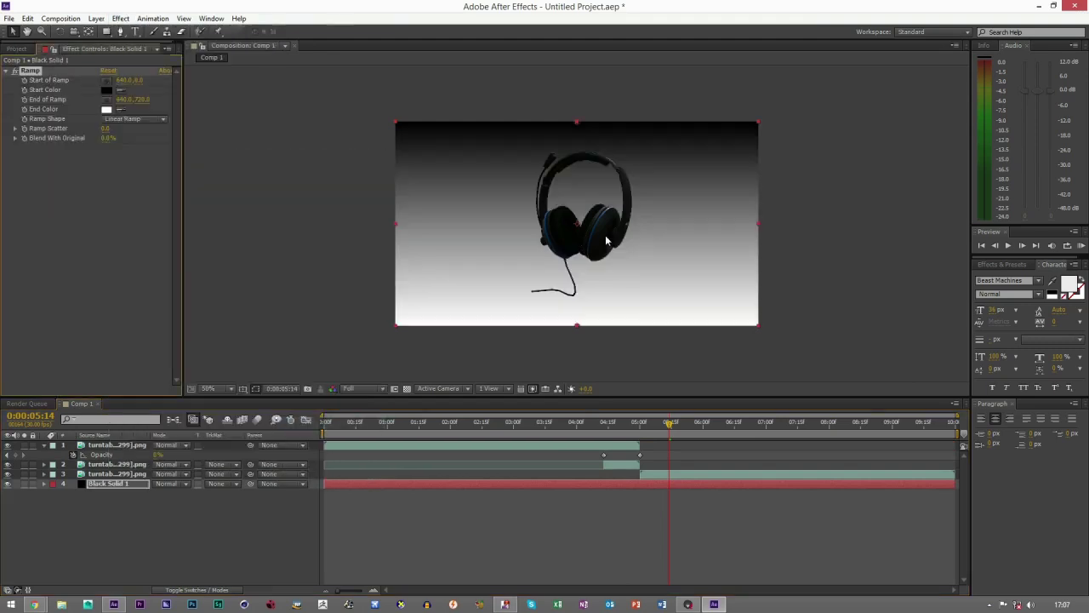
{"action": "left_click", "coordinate": [127, 119]}
{"action": "left_click", "coordinate": [124, 145]}
Place the ramp's Start point at the composition centre and End at the left edge.
{"action": "left_click", "coordinate": [107, 81]}
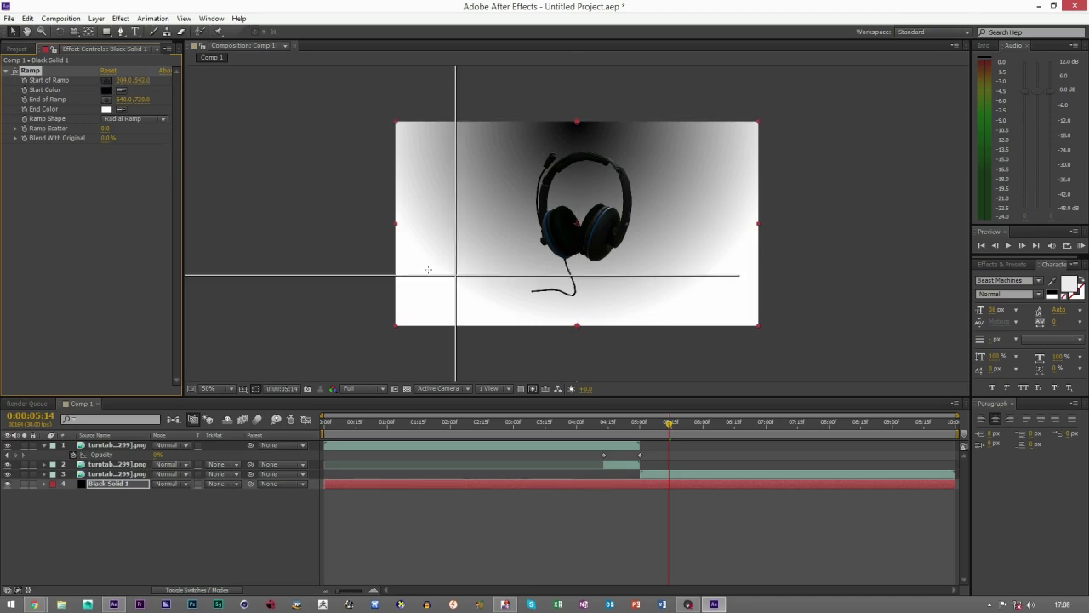
{"action": "left_click", "coordinate": [394, 223]}
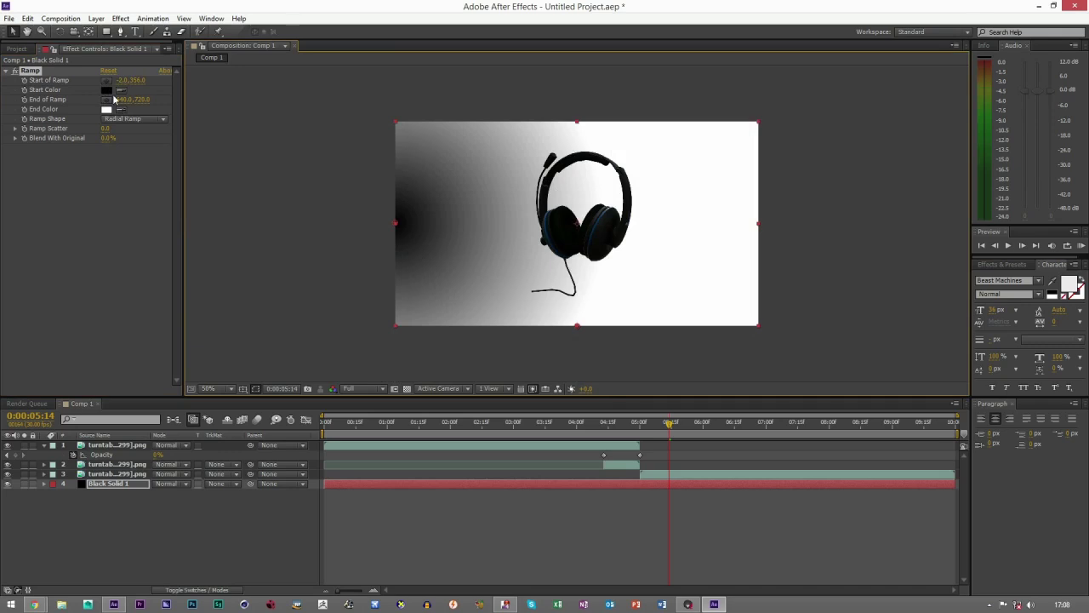
{"action": "left_click", "coordinate": [107, 100]}
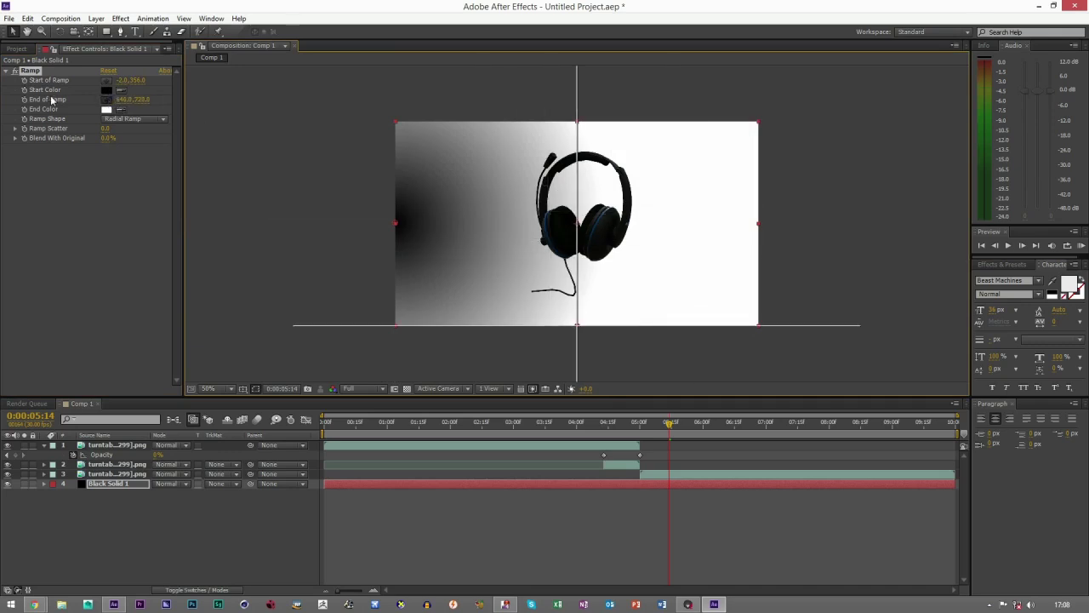
{"action": "left_click", "coordinate": [579, 223]}
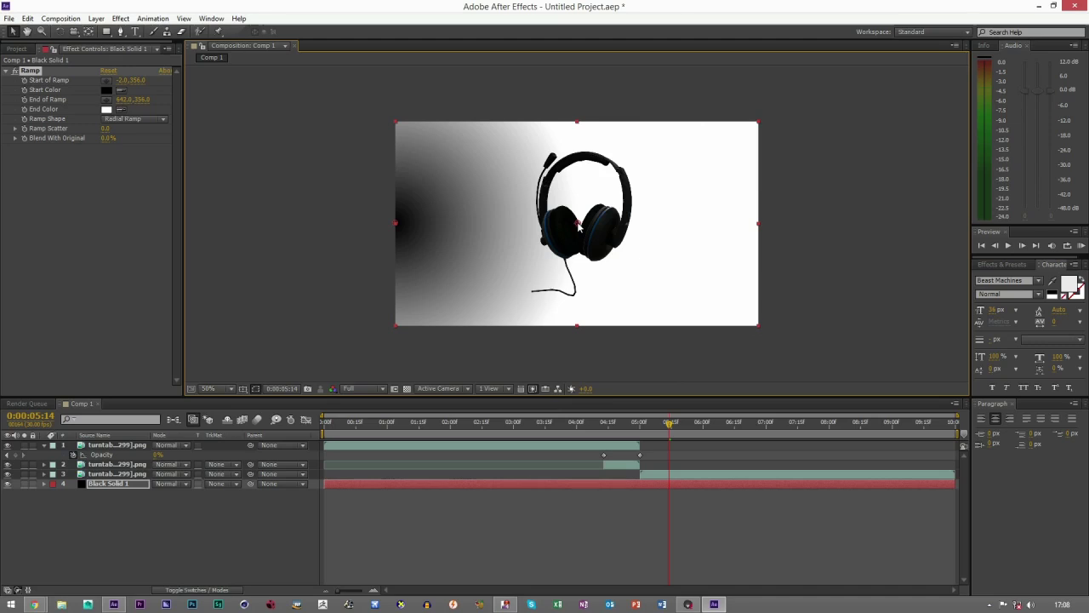
{"action": "left_click", "coordinate": [107, 100]}
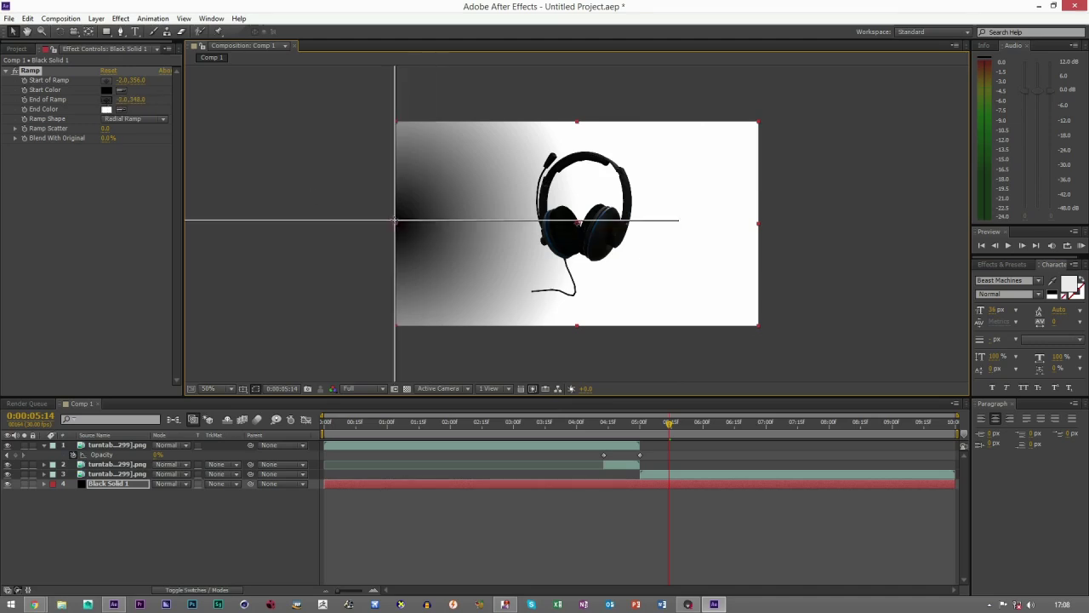
{"action": "left_click", "coordinate": [394, 223]}
{"action": "left_click", "coordinate": [108, 80]}
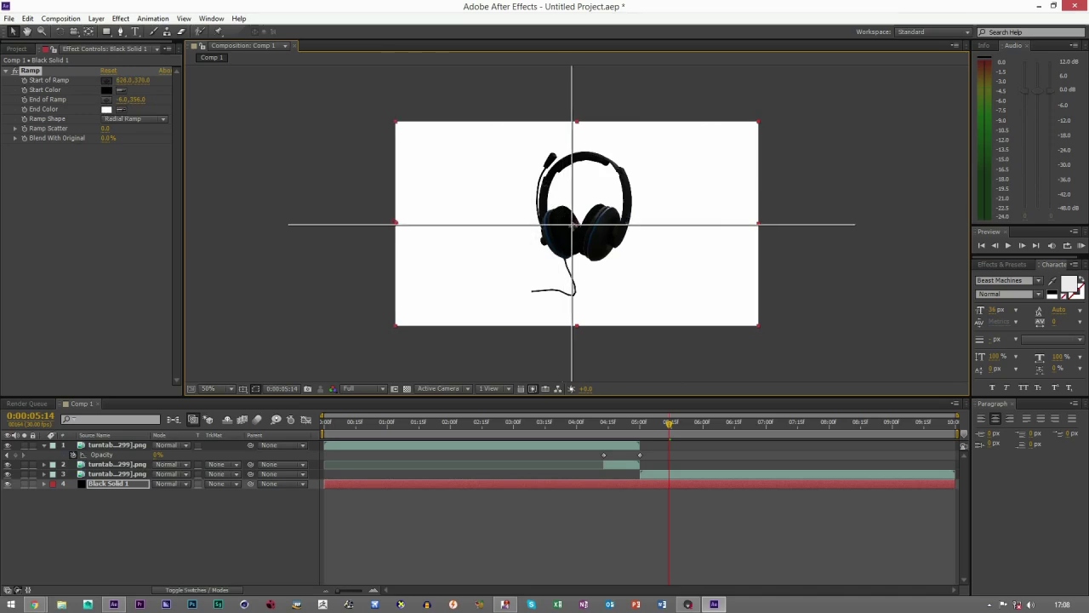
{"action": "left_click", "coordinate": [578, 224]}
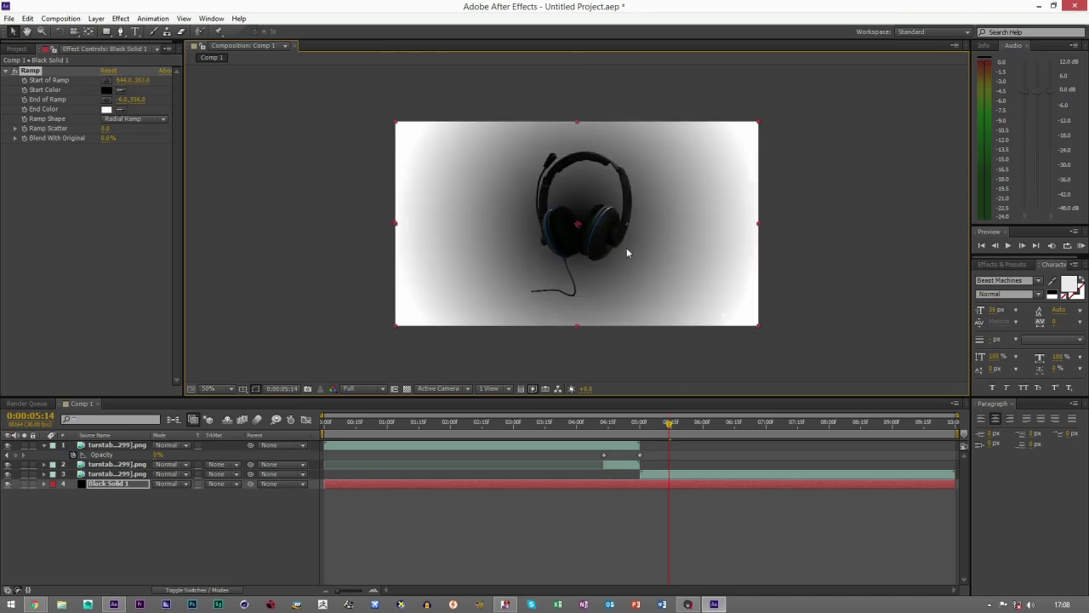
Set the Ramp's End Color and Start Color to dark greys.
{"action": "left_click", "coordinate": [106, 109]}
{"action": "left_click", "coordinate": [23, 141]}
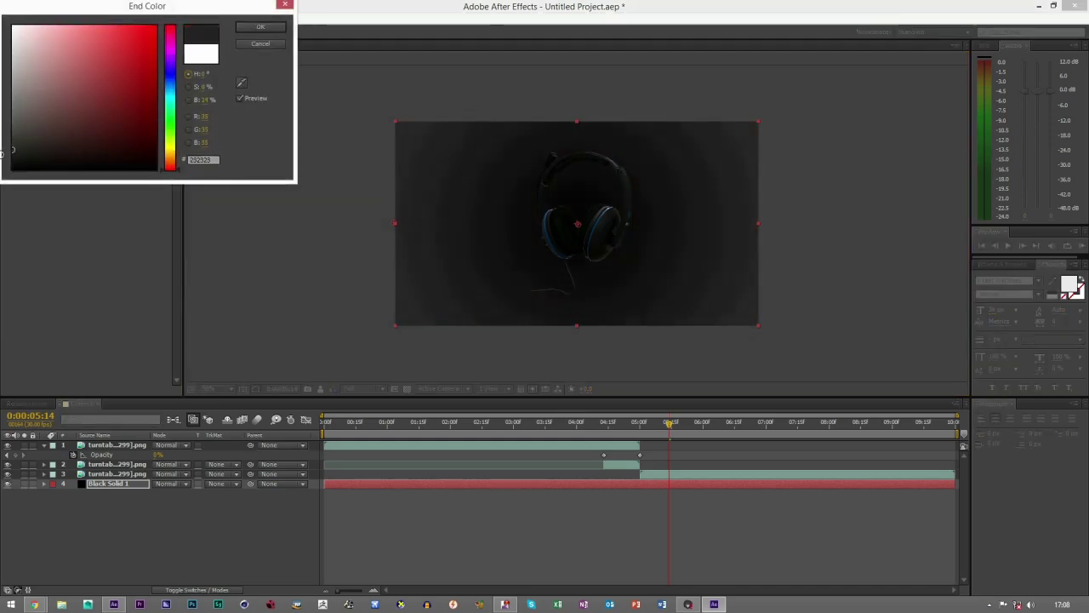
{"action": "left_click", "coordinate": [251, 44]}
{"action": "left_click", "coordinate": [105, 86]}
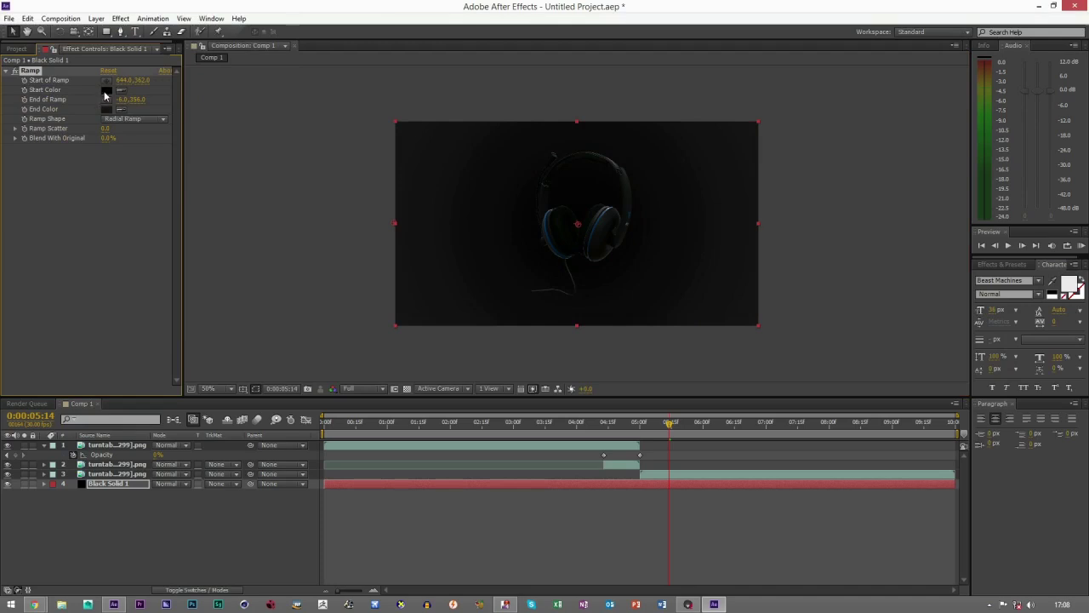
{"action": "left_click_drag", "start_coordinate": [57, 126], "coordinate": [2, 152]}
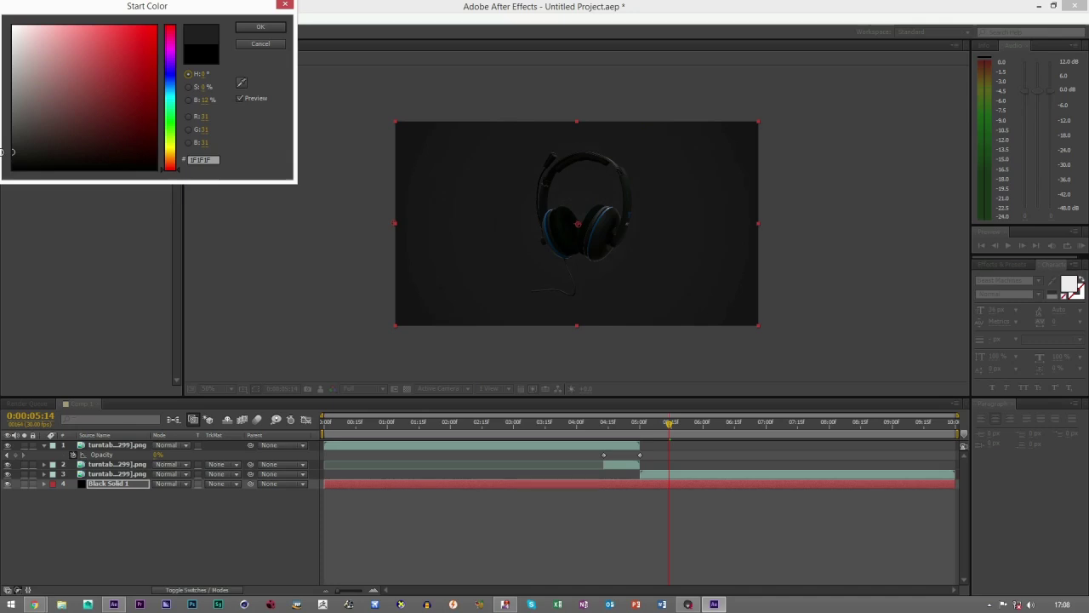
{"action": "left_click", "coordinate": [261, 26]}
Raise Ramp Scatter to about 292 and scrub the timeline to preview the composite.
{"action": "key", "text": "period"}
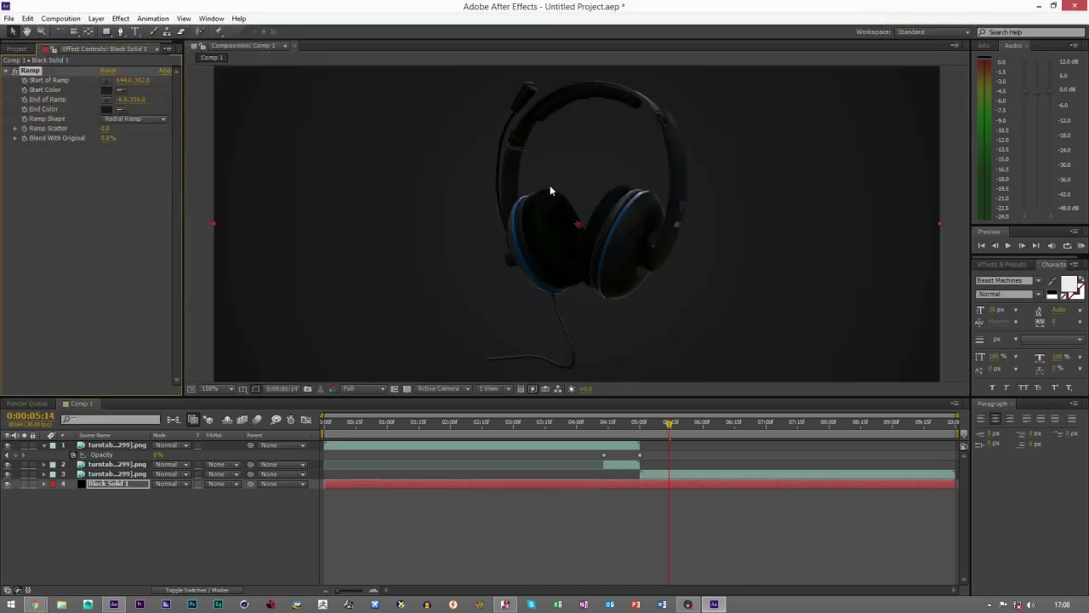
{"action": "left_click_drag", "start_coordinate": [105, 128], "coordinate": [813, 147]}
{"action": "left_click_drag", "start_coordinate": [115, 134], "coordinate": [593, 182]}
{"action": "left_click_drag", "start_coordinate": [110, 128], "coordinate": [375, 146]}
{"action": "key", "text": "."}
{"action": "left_click", "coordinate": [646, 423]}
{"action": "left_click", "coordinate": [543, 423]}
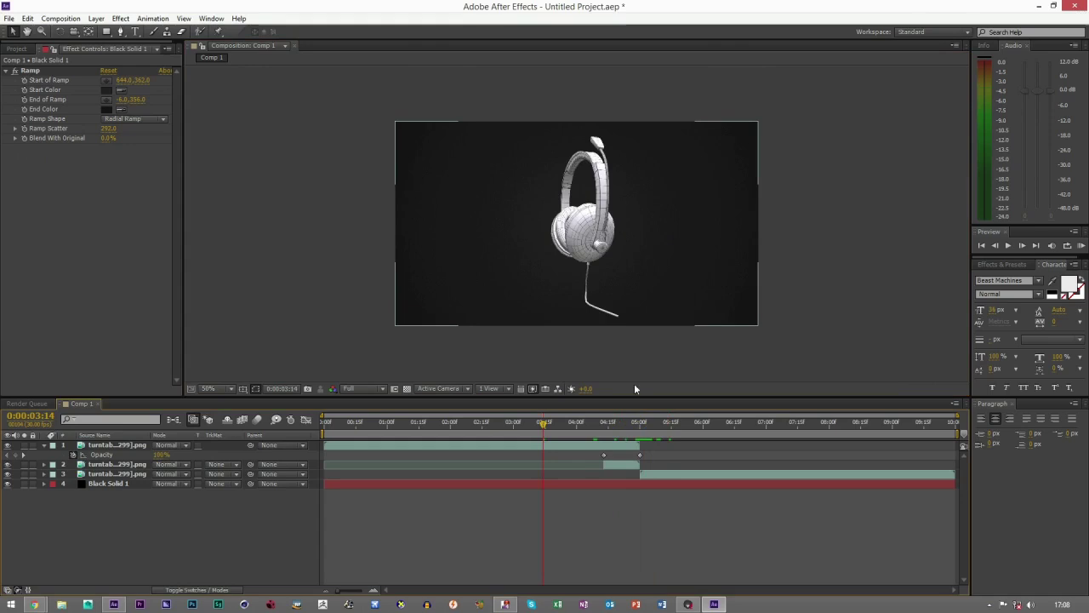
{"action": "left_click_drag", "start_coordinate": [544, 423], "coordinate": [661, 430]}
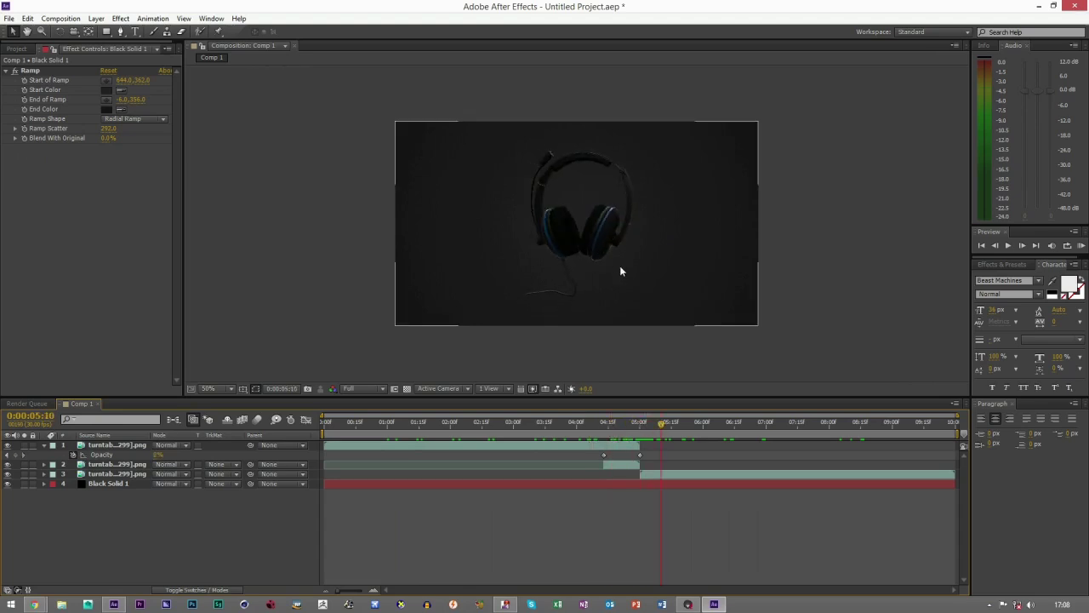
Import Logos.png from Documents > Faex Editing > Upload Resources and make it Comp 1's top layer.
{"action": "left_click", "coordinate": [17, 48]}
{"action": "right_click", "coordinate": [75, 252]}
{"action": "left_click", "coordinate": [232, 296]}
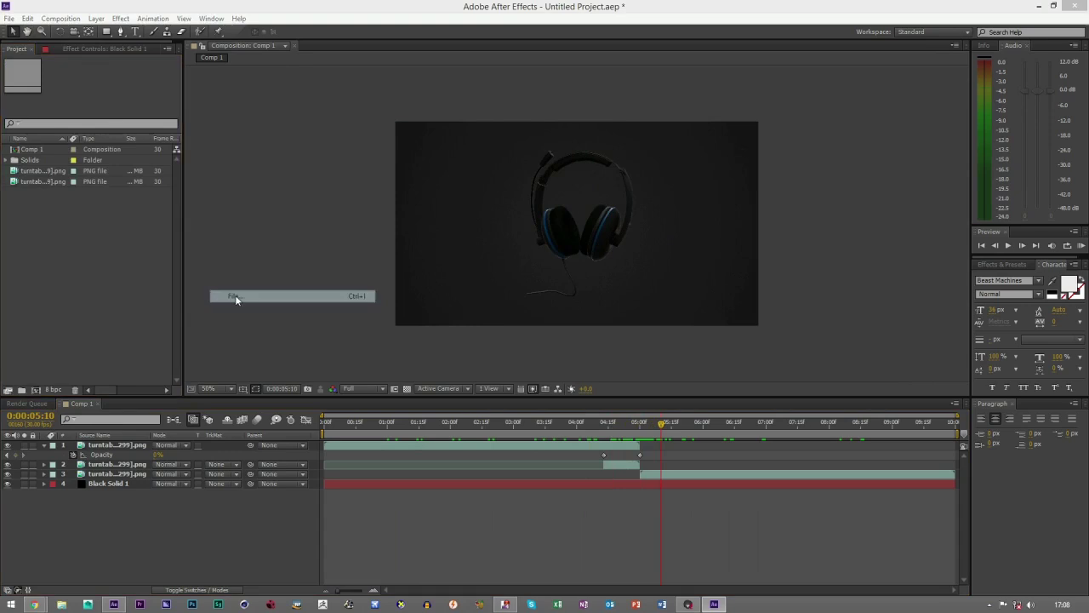
{"action": "left_click", "coordinate": [32, 146]}
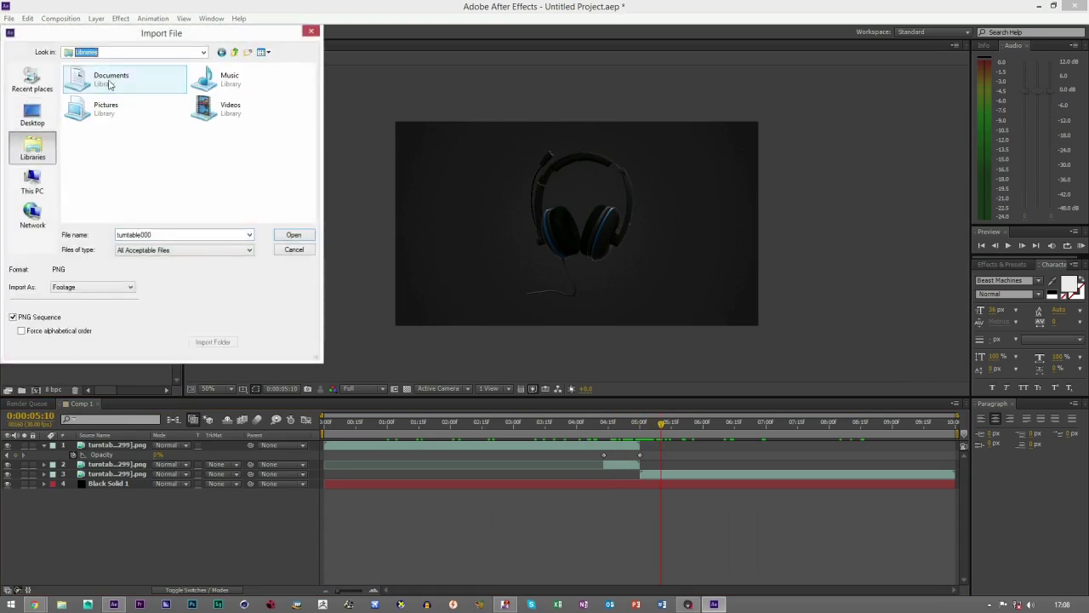
{"action": "double_click", "coordinate": [107, 85]}
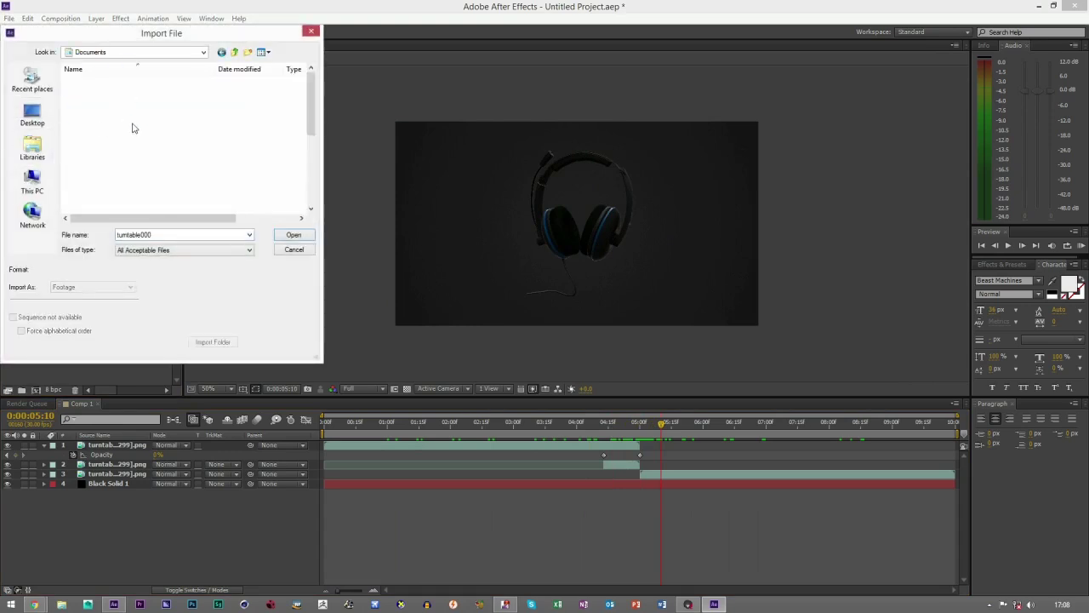
{"action": "left_click", "coordinate": [85, 150]}
{"action": "double_click", "coordinate": [94, 196]}
{"action": "double_click", "coordinate": [100, 190]}
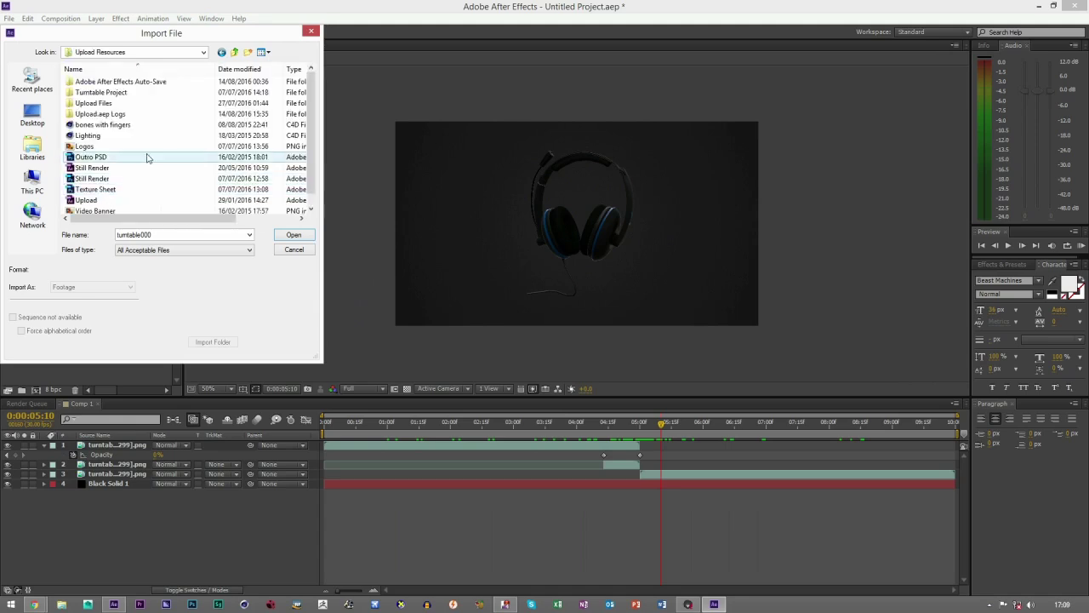
{"action": "double_click", "coordinate": [90, 146]}
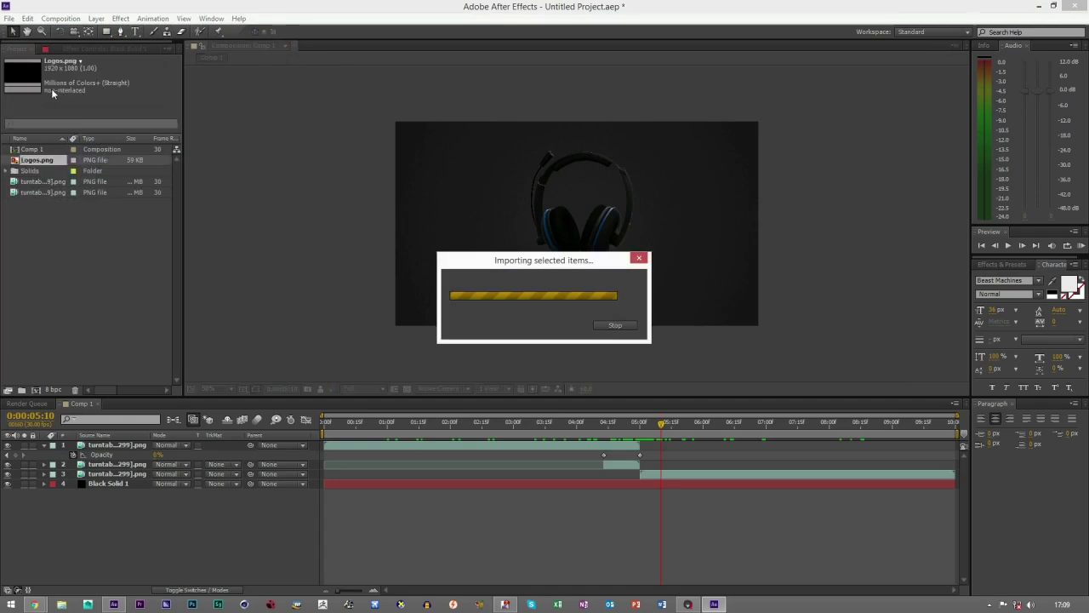
{"action": "left_click_drag", "start_coordinate": [38, 162], "coordinate": [125, 442]}
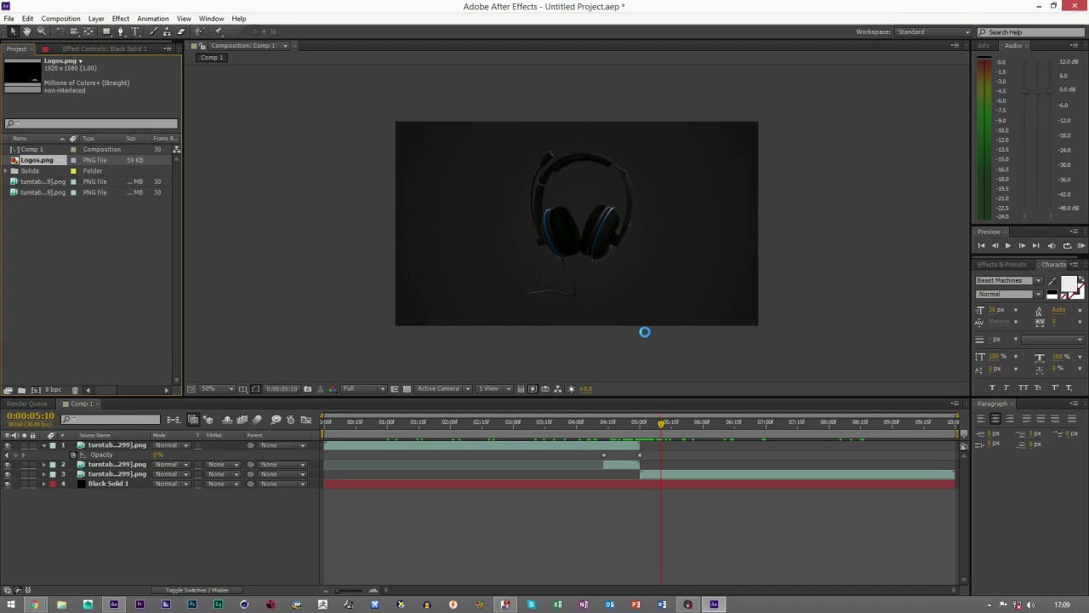
Apply Fit to Comp to the Logos.png layer.
{"action": "left_click", "coordinate": [95, 19]}
{"action": "mouse_move", "coordinate": [162, 141]}
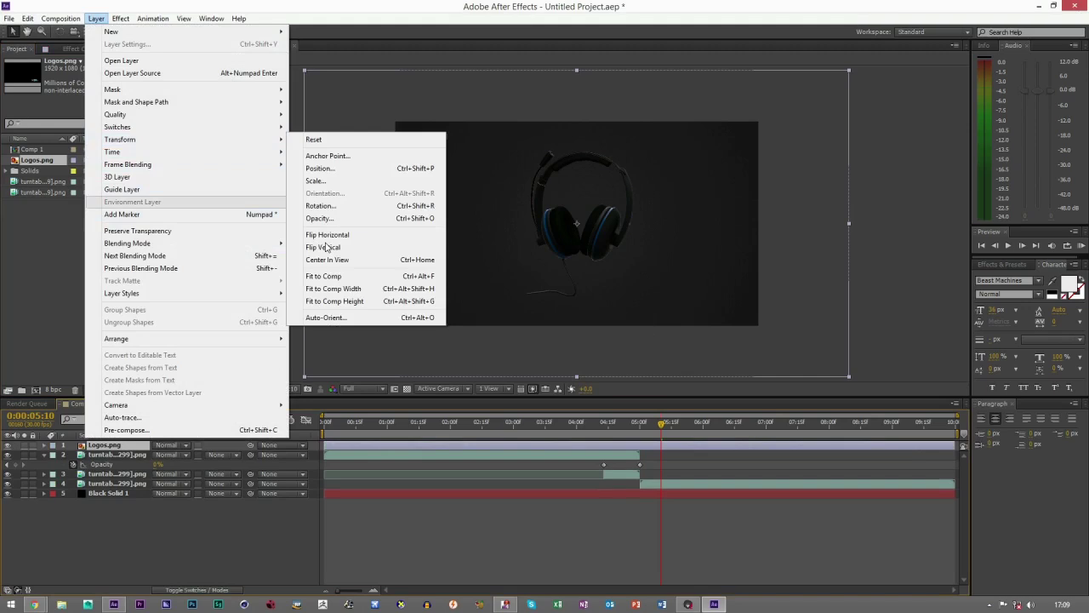
{"action": "left_click", "coordinate": [322, 278]}
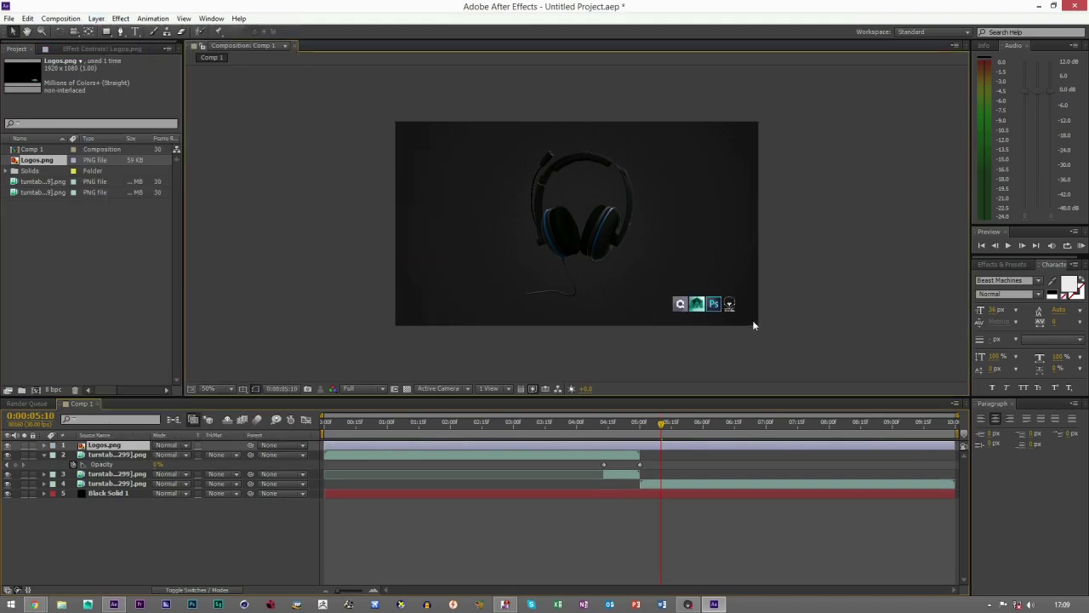
Zoom and pan the Composition viewer to inspect the logos over the headset.
{"action": "scroll", "coordinate": [723, 332], "scroll_direction": "up", "scroll_amount": 1}
{"action": "left_click_drag", "start_coordinate": [720, 337], "coordinate": [624, 289]}
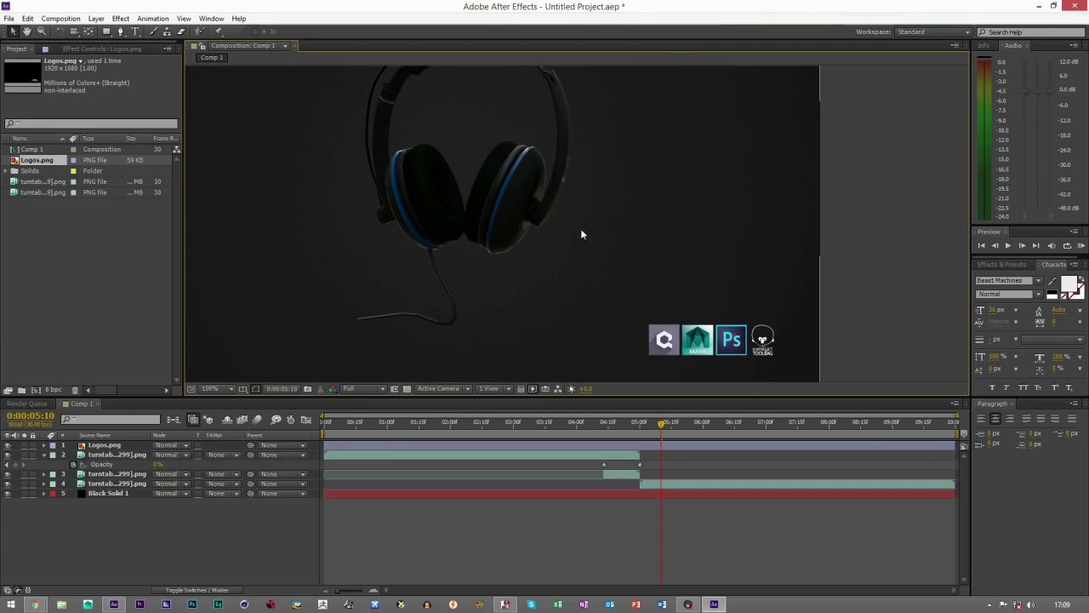
{"action": "mouse_move", "coordinate": [581, 232]}
{"action": "left_mouse_down"}
{"action": "mouse_move", "coordinate": [627, 260]}
{"action": "mouse_move", "coordinate": [567, 232]}
{"action": "left_mouse_up"}
{"action": "scroll", "coordinate": [713, 297], "scroll_direction": "up", "scroll_amount": 1}
{"action": "scroll", "coordinate": [664, 289], "scroll_direction": "down", "scroll_amount": 1}
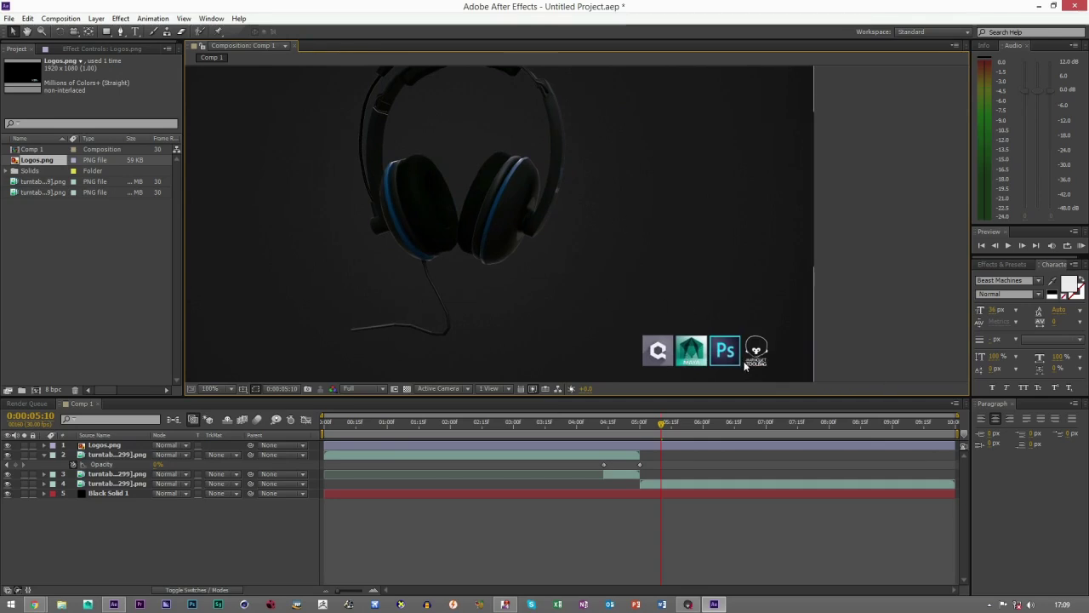
{"action": "scroll", "coordinate": [637, 292], "scroll_direction": "down", "scroll_amount": 2}
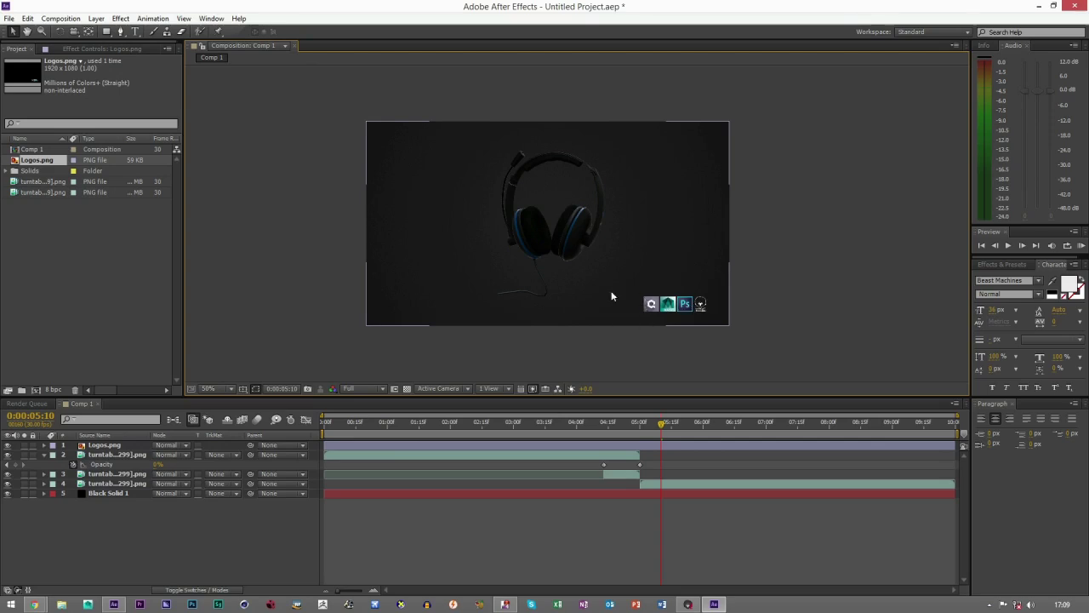
{"action": "scroll", "coordinate": [570, 260], "scroll_direction": "up", "scroll_amount": 2}
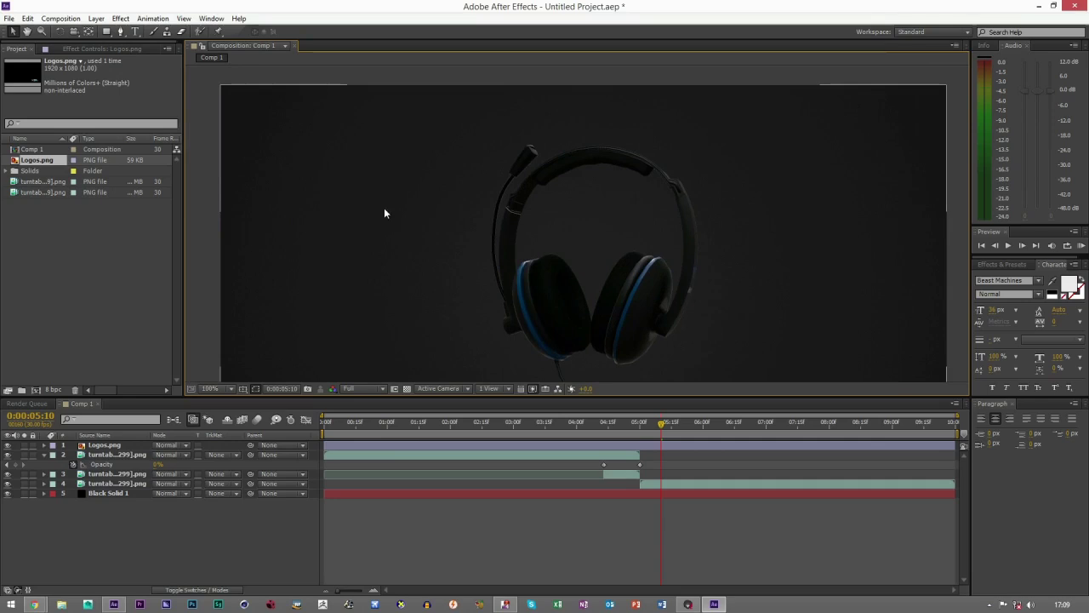
{"action": "scroll", "coordinate": [498, 274], "scroll_direction": "down", "scroll_amount": 3}
{"action": "scroll", "coordinate": [606, 274], "scroll_direction": "up", "scroll_amount": 2}
{"action": "scroll", "coordinate": [598, 271], "scroll_direction": "down", "scroll_amount": 2}
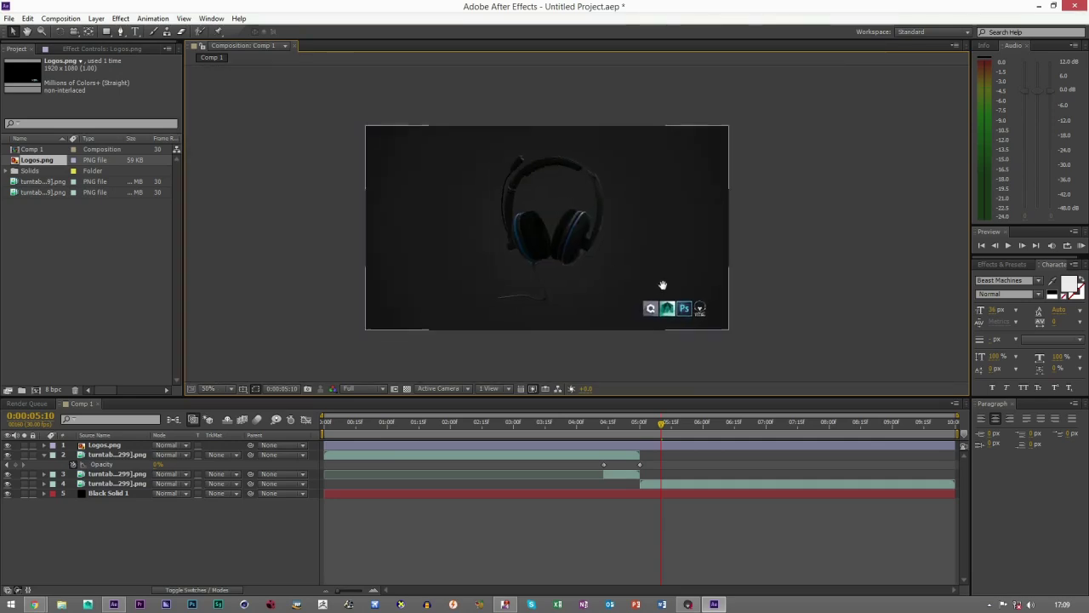
{"action": "key", "text": "j"}
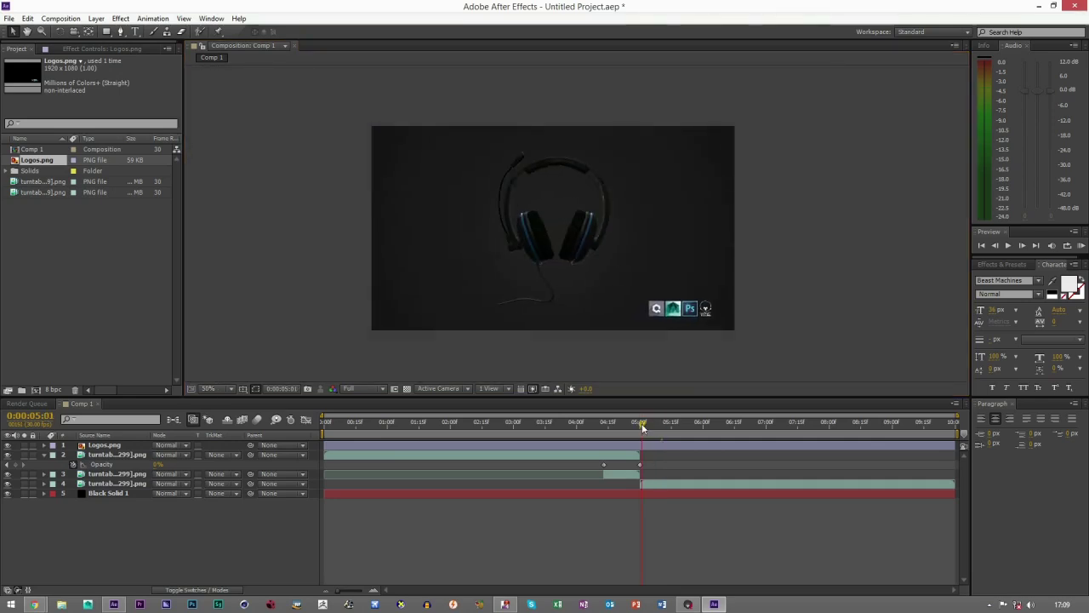
Select every layer in Comp 1 and pre-compose them into Pre-comp 1.
{"action": "key", "text": "ctrl+a"}
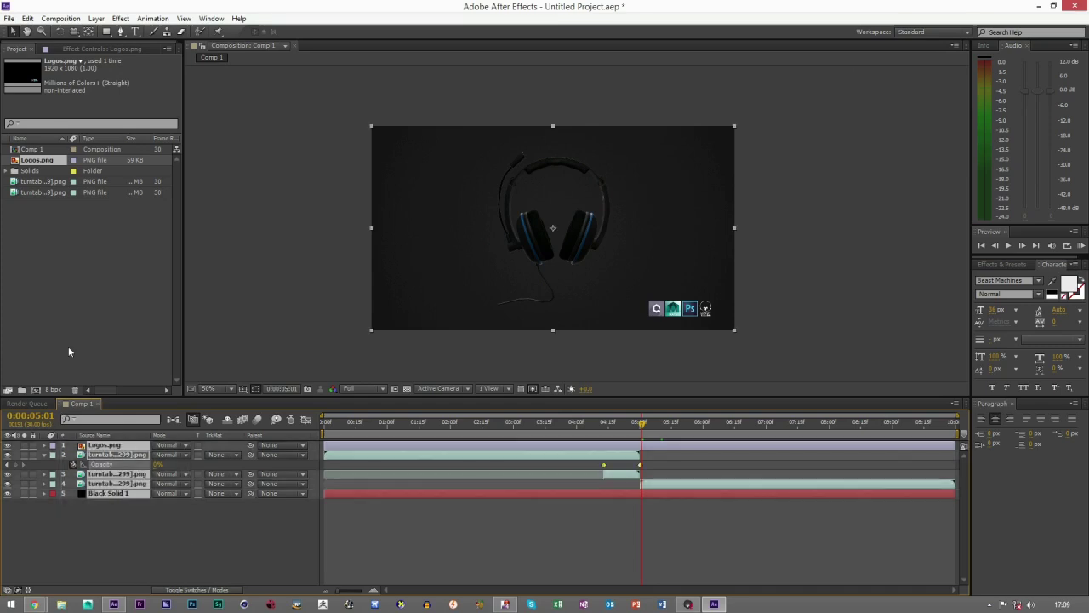
{"action": "left_click", "coordinate": [96, 19]}
{"action": "left_click", "coordinate": [119, 433]}
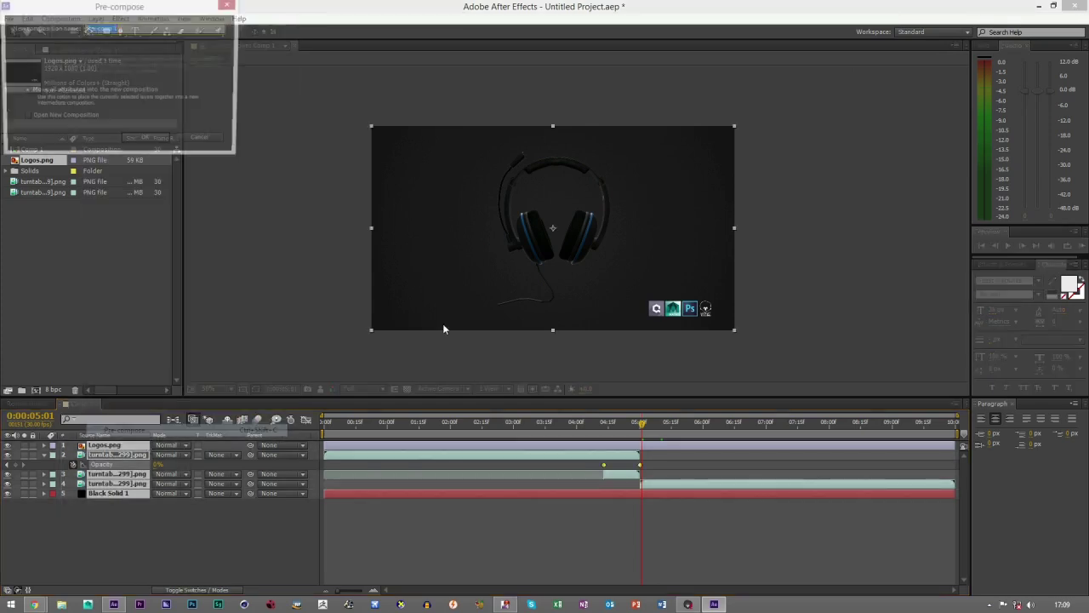
{"action": "left_click", "coordinate": [148, 142]}
Keyframe Pre-comp 1 opacity 0% at 0:00, 100% at 0:06, 0% at the last frame, then RAM preview.
{"action": "left_click", "coordinate": [337, 426]}
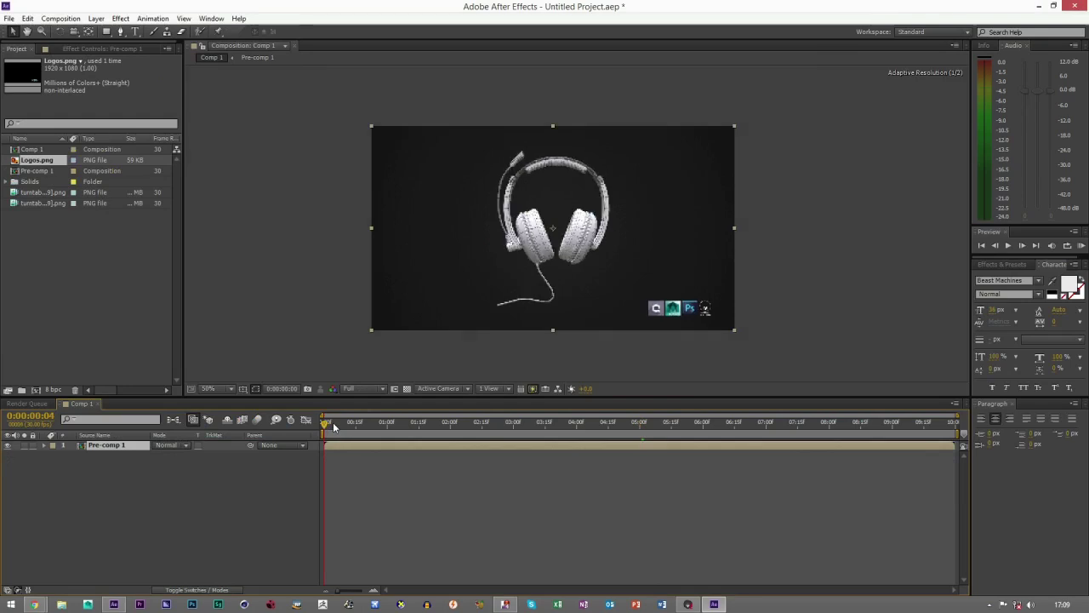
{"action": "key", "text": "alt+shift+t"}
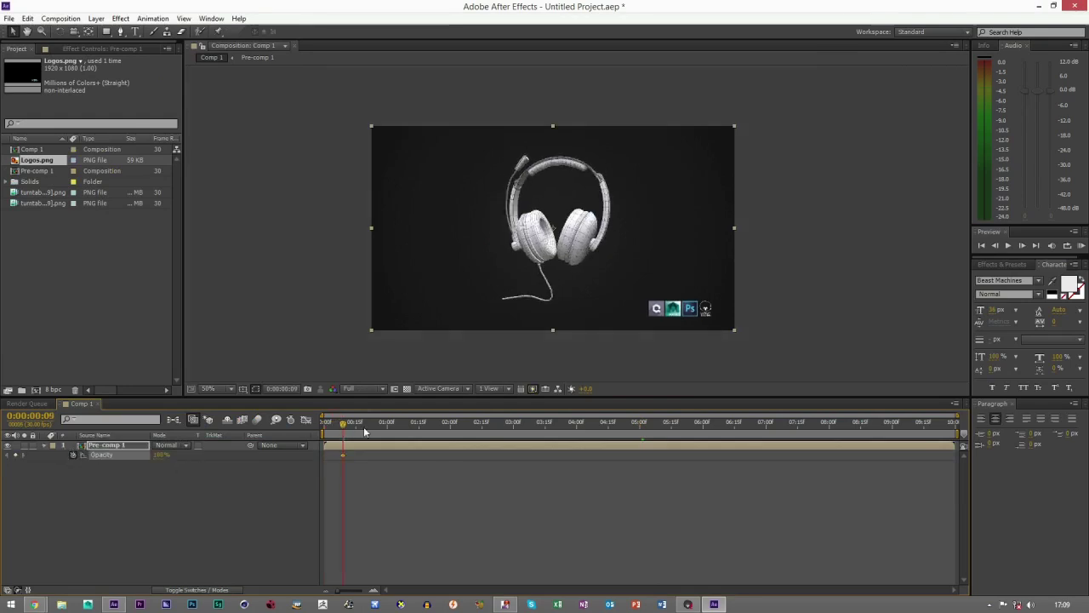
{"action": "key", "text": "Home"}
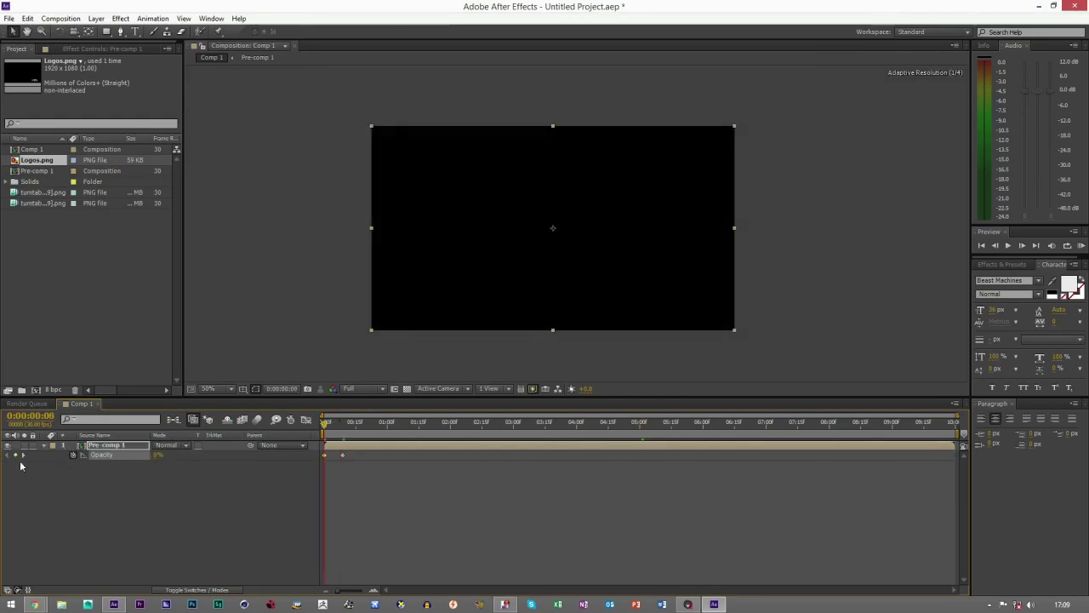
{"action": "key", "text": "End"}
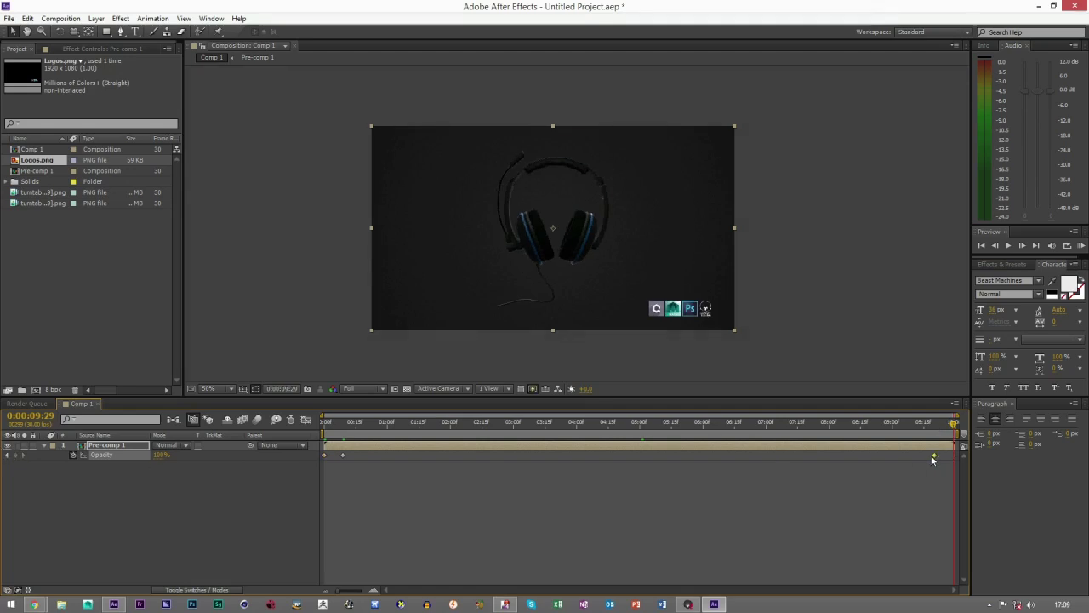
{"action": "left_click_drag", "start_coordinate": [161, 454], "coordinate": [4, 460]}
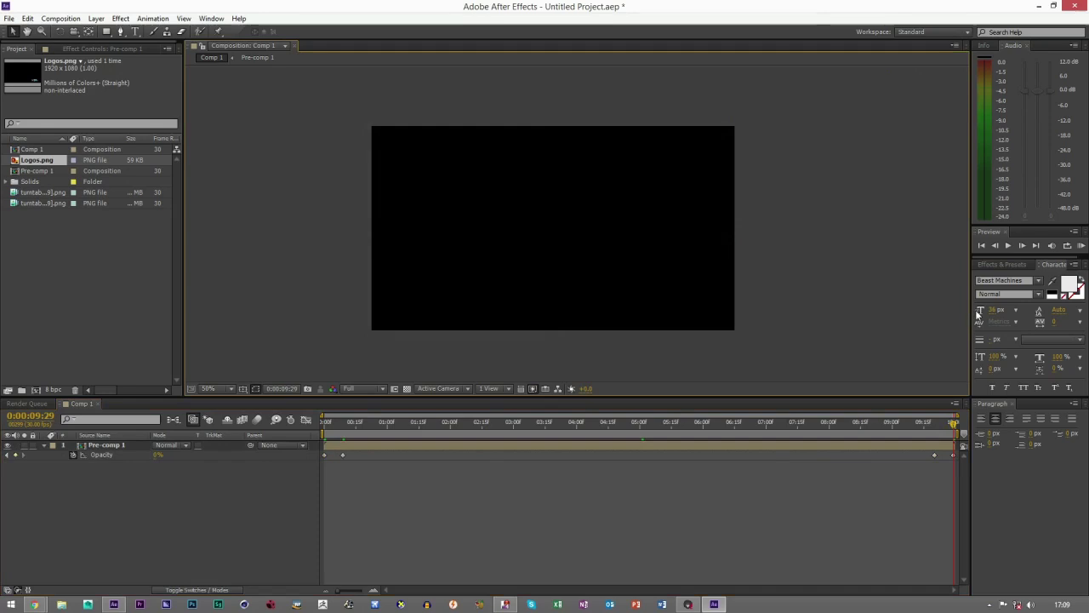
{"action": "left_click", "coordinate": [1081, 252]}
{"action": "left_click", "coordinate": [1080, 246]}
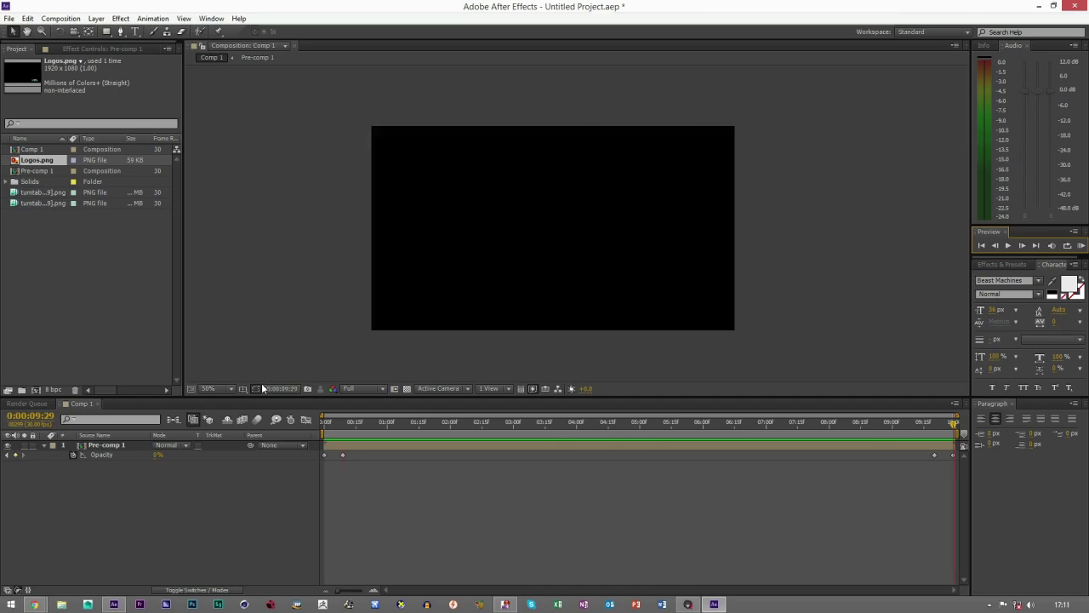
{"action": "left_click_drag", "start_coordinate": [259, 399], "coordinate": [263, 538]}
{"action": "left_click", "coordinate": [227, 529]}
{"action": "left_click", "coordinate": [234, 329]}
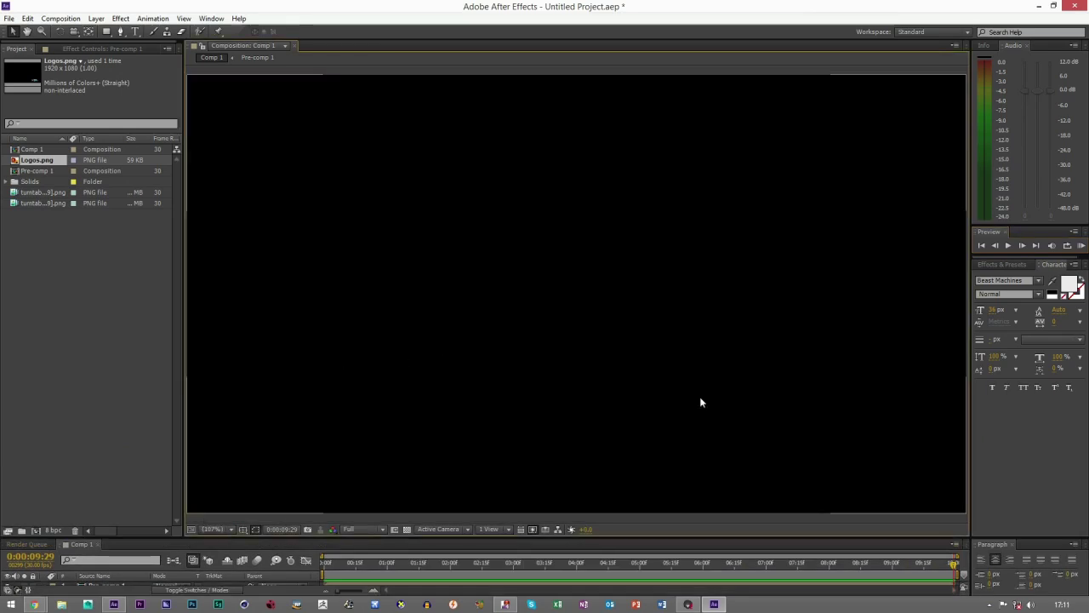
{"action": "left_click", "coordinate": [1081, 246]}
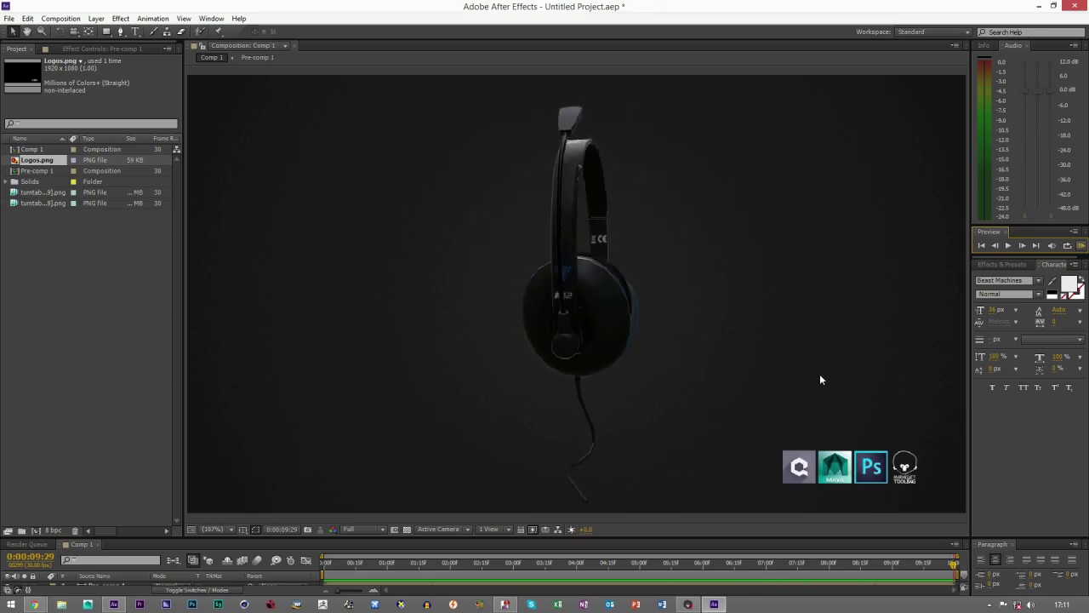
{"action": "key", "text": "space"}
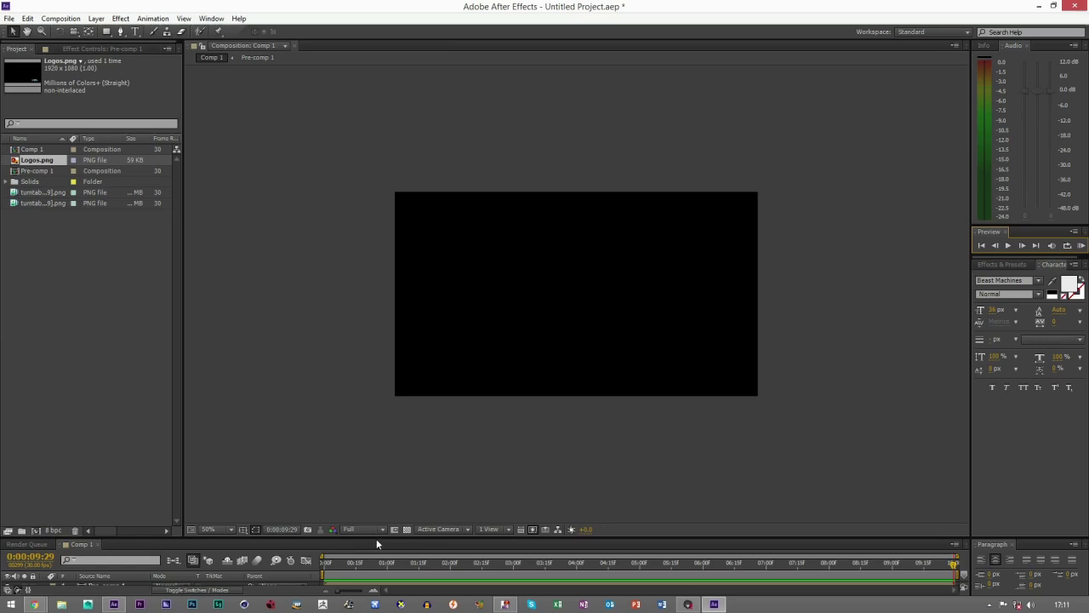
{"action": "left_click_drag", "start_coordinate": [376, 539], "coordinate": [376, 393]}
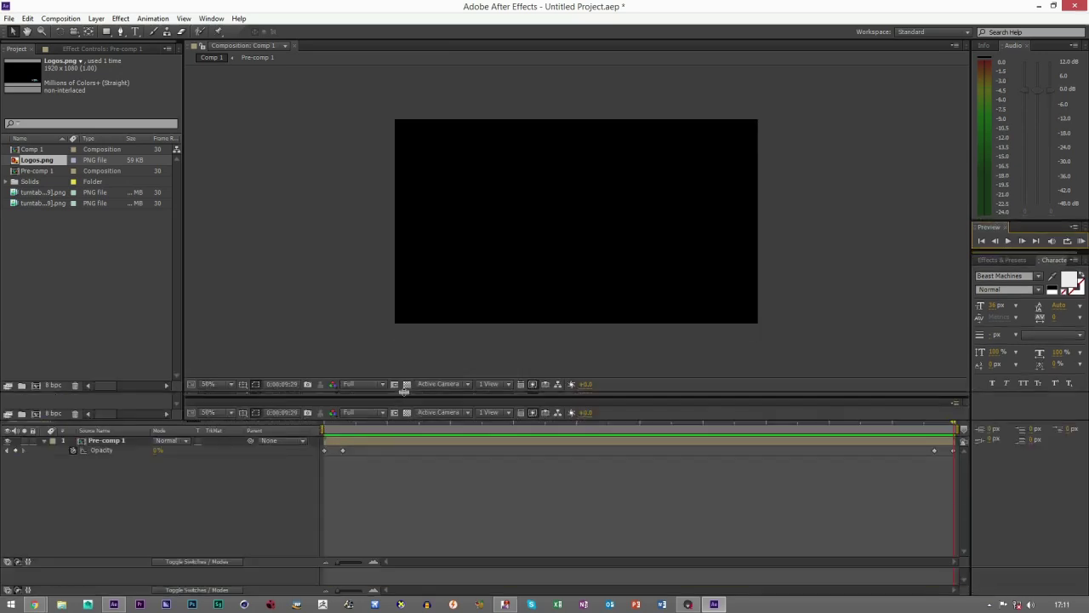
Switch back to Marmoset Toolbag's Headset.tbscene window with the white wireframe headset.
{"action": "left_click", "coordinate": [688, 604]}
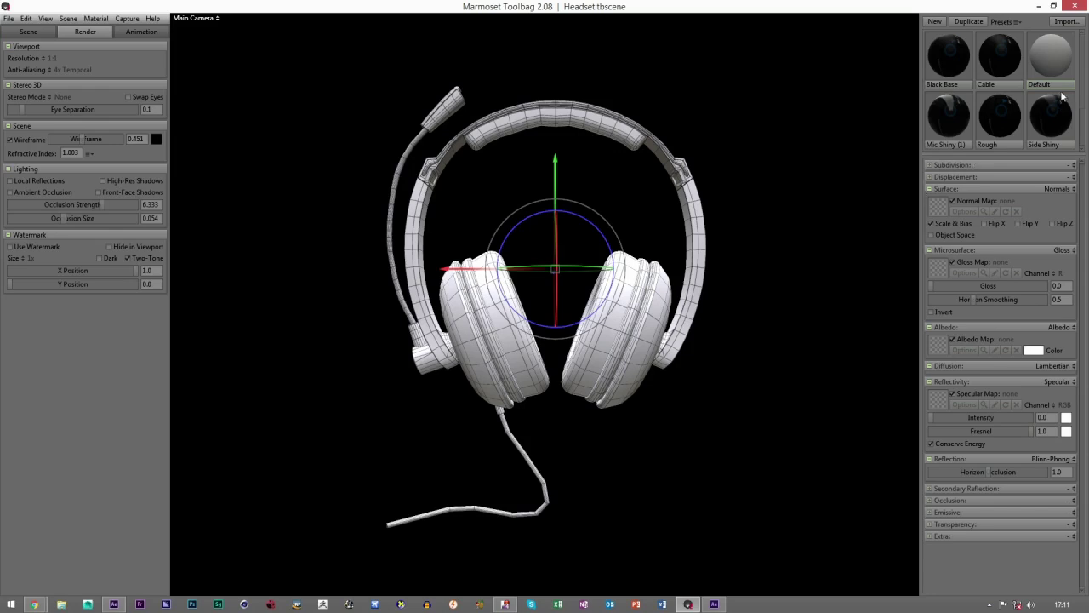